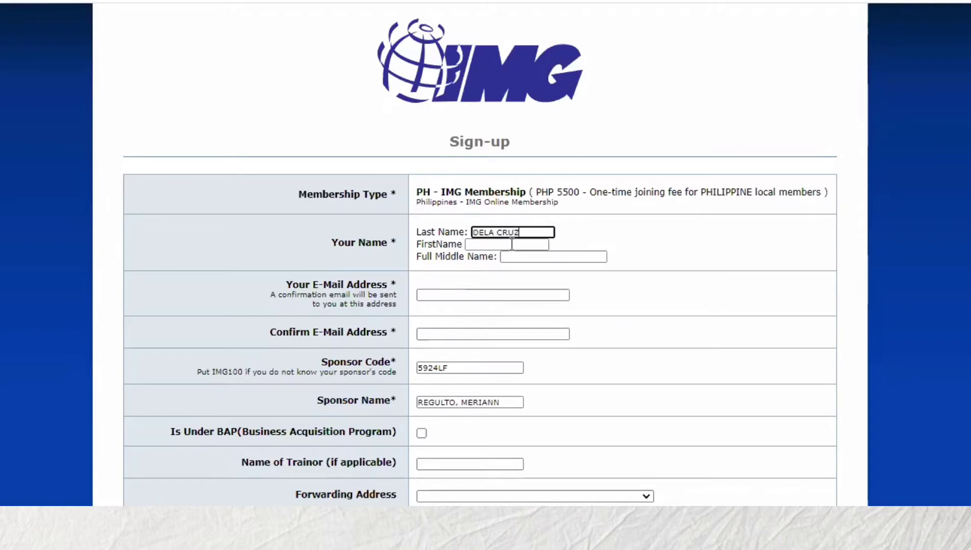
Enter the applicant's first name and full middle name, correcting the initial entries.
left_click(492, 245)
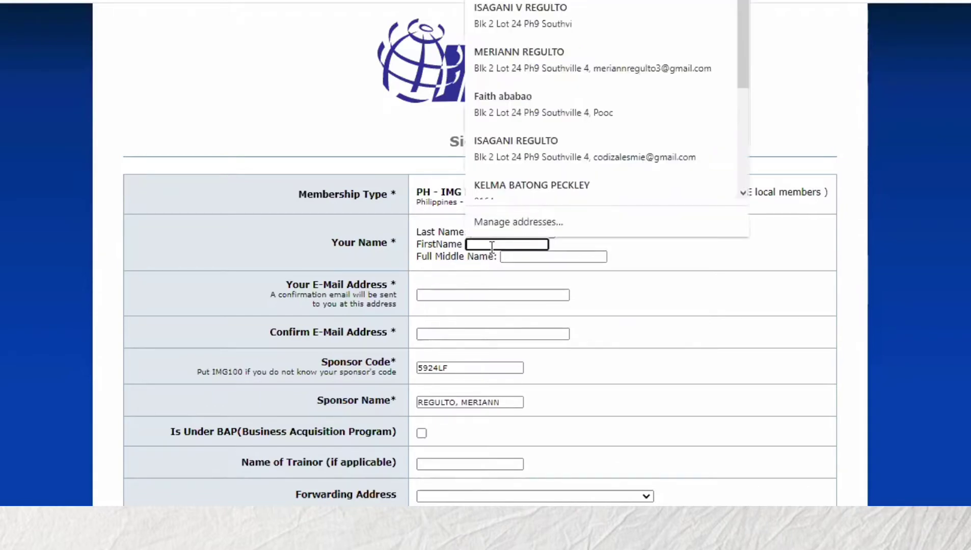
type("A")
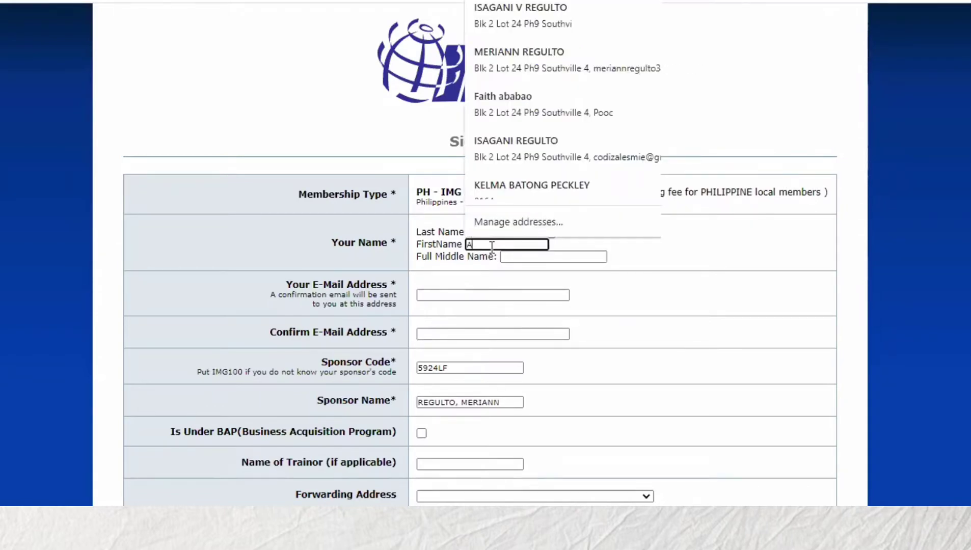
type("BC")
left_click(531, 254)
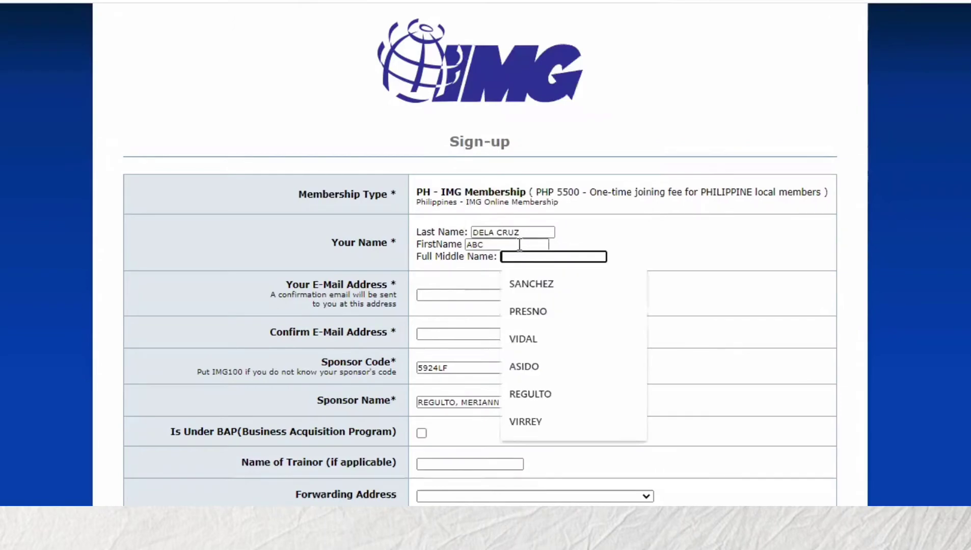
double_click(519, 246)
type("JUAN")
left_click(538, 259)
type("ABC")
key("BackSpace")
key("BackSpace")
key("BackSpace")
type("SANTOS")
left_click(750, 283)
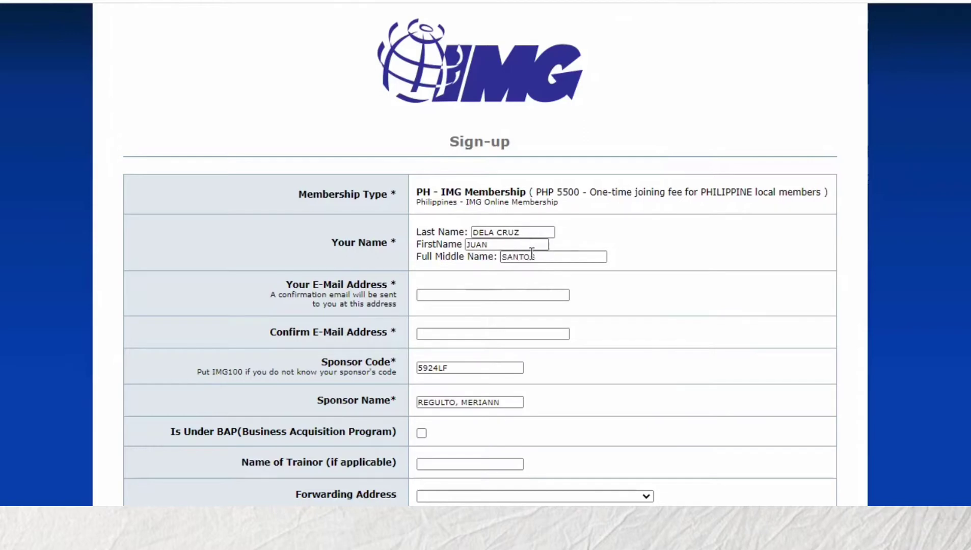
Enter the applicant's Gmail address in Your E-Mail Address.
left_click(484, 295)
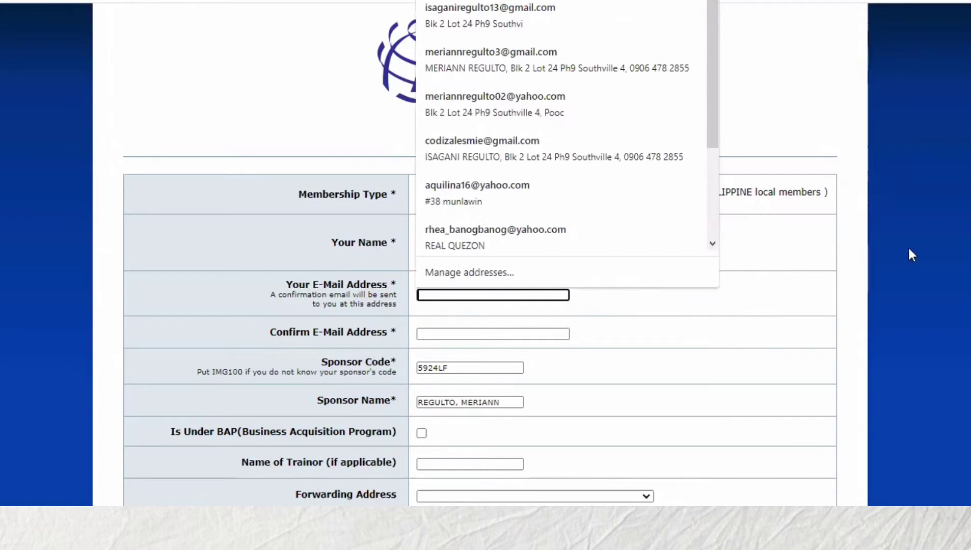
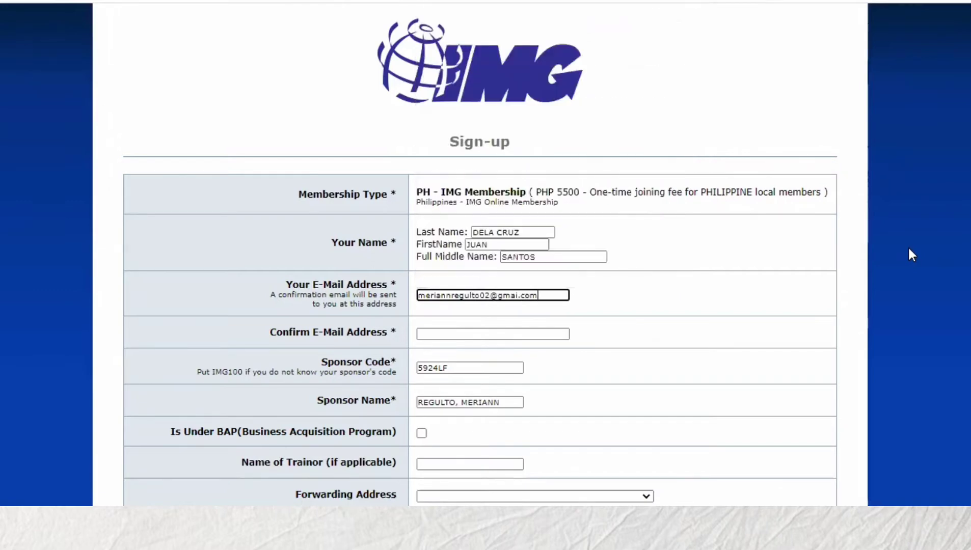
left_click(932, 276)
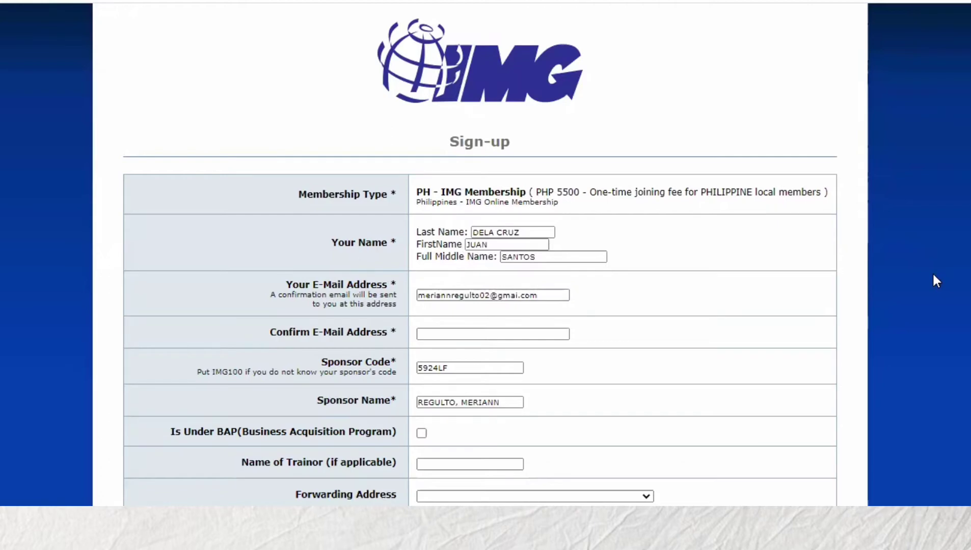
left_click(516, 295)
Correct the e-mail domain to gmail.com and cancel the already-registered alert.
type("l")
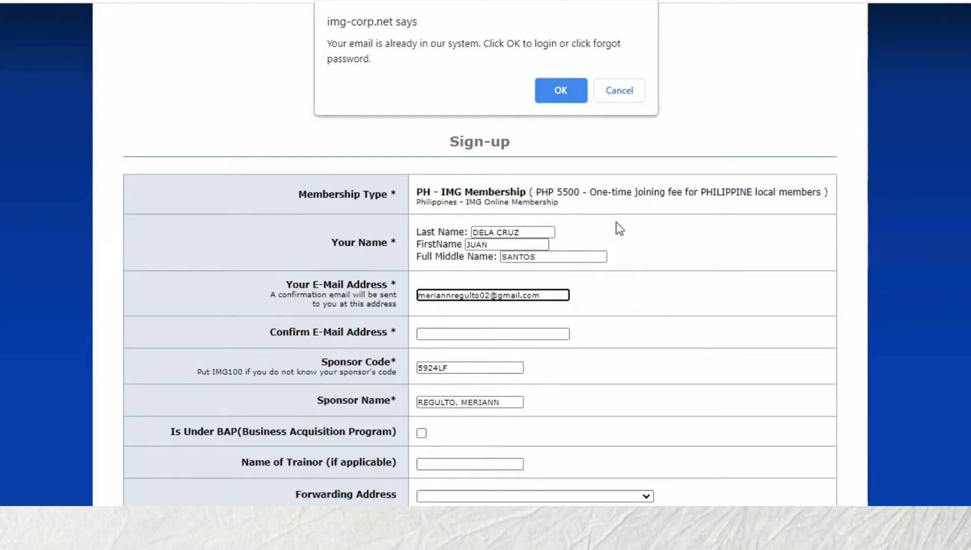
left_click(624, 92)
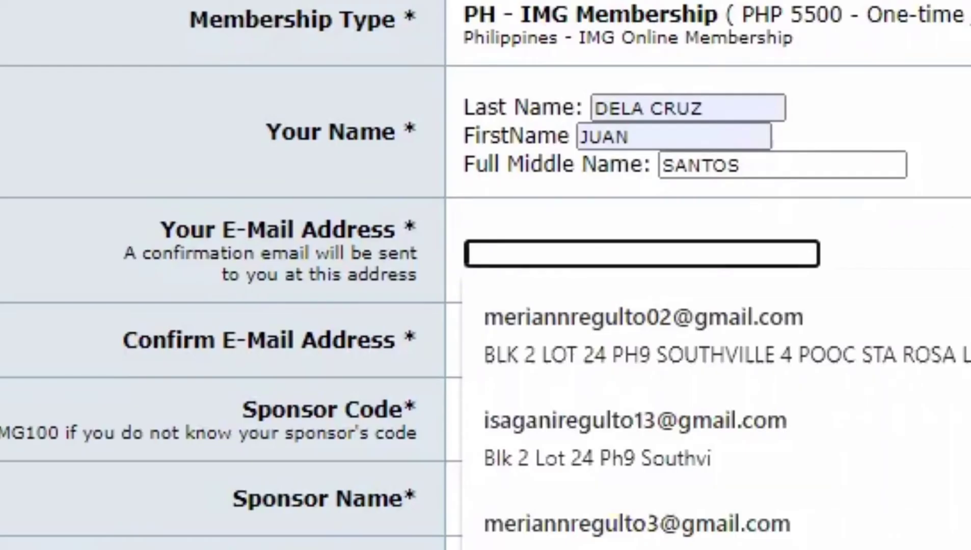
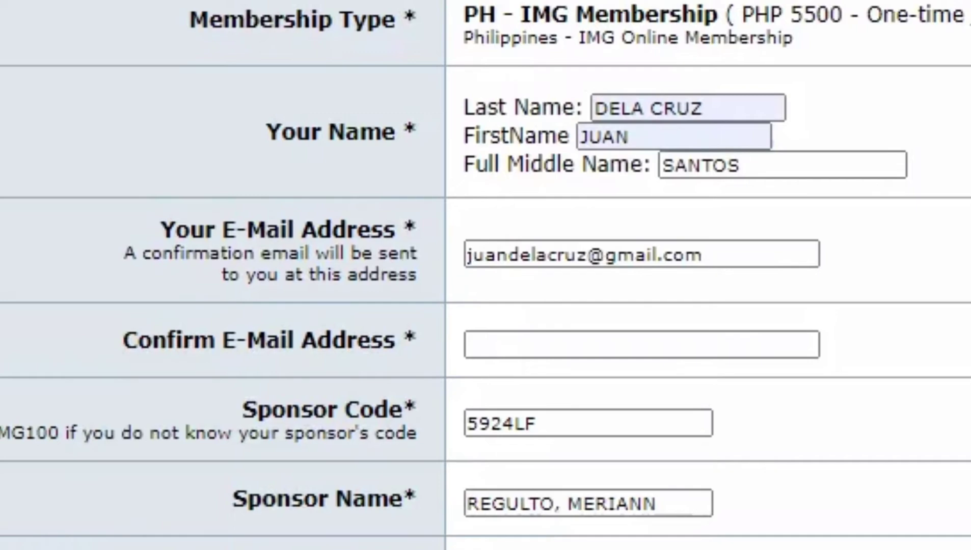
Enter a different Gmail address in Your E-Mail Address.
scroll(485, 275, "down", 2)
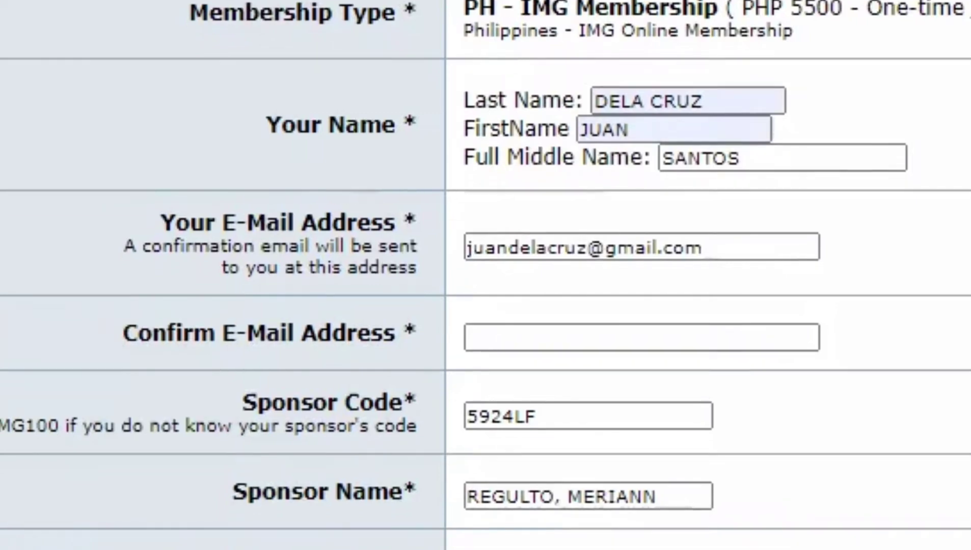
scroll(485, 275, "up", 4)
scroll(754, 186, "down", 4)
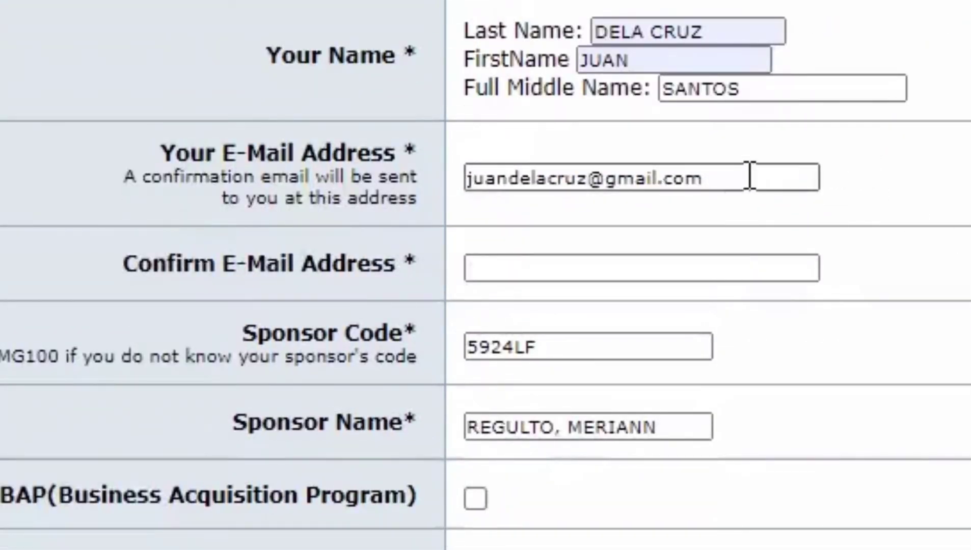
Copy the e-mail into Confirm E-Mail Address so the form reports the emails match.
left_click_drag(750, 176, 472, 176)
key("ctrl+c")
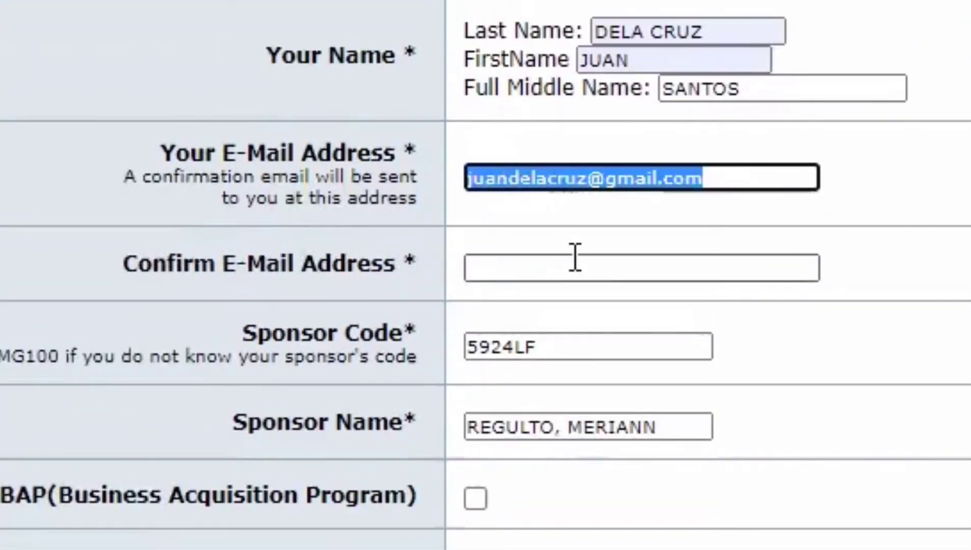
left_click(574, 258)
key("ctrl+v")
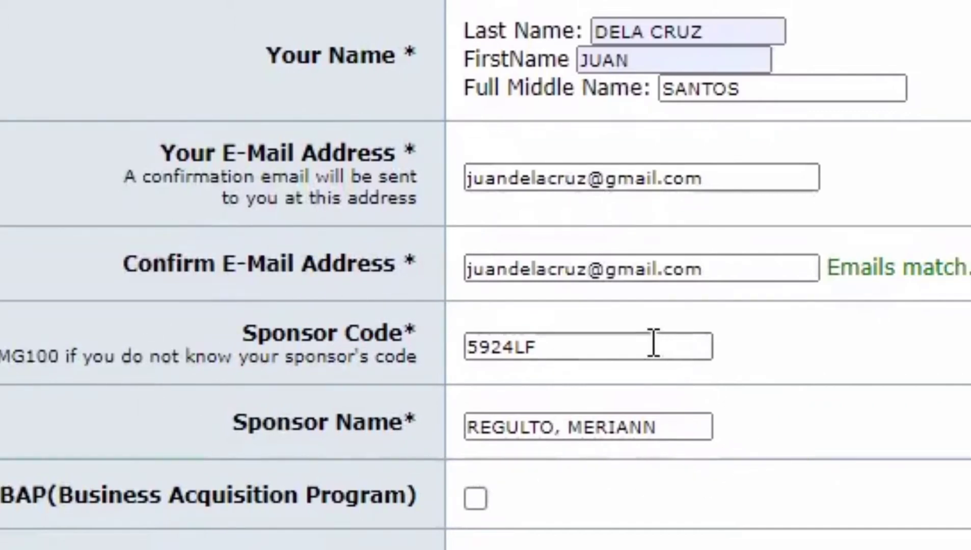
left_click(678, 435)
left_click(871, 413)
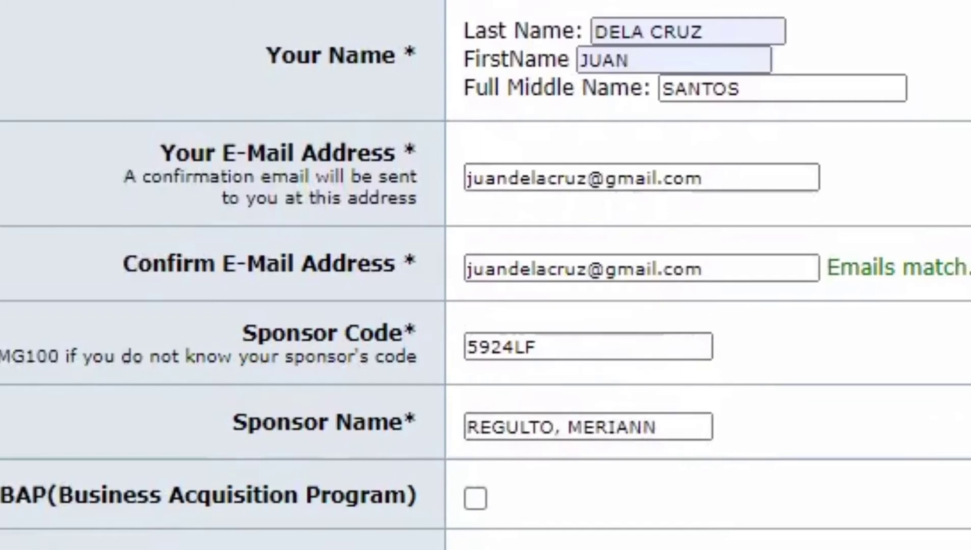
scroll(486, 275, "down", 5)
scroll(485, 275, "down", 3)
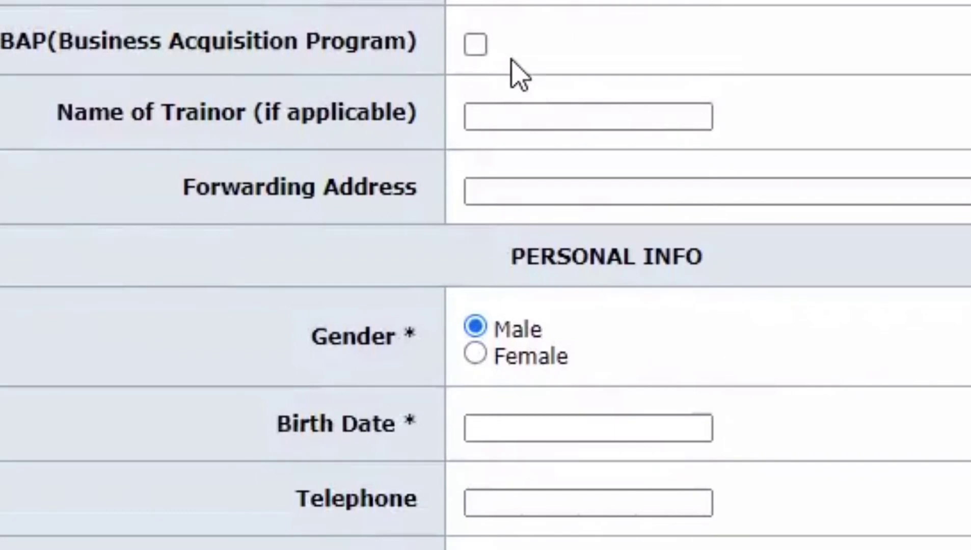
Enter the trainor's full name in uppercase in Name of Trainor, closing the autofill list.
left_click(607, 106)
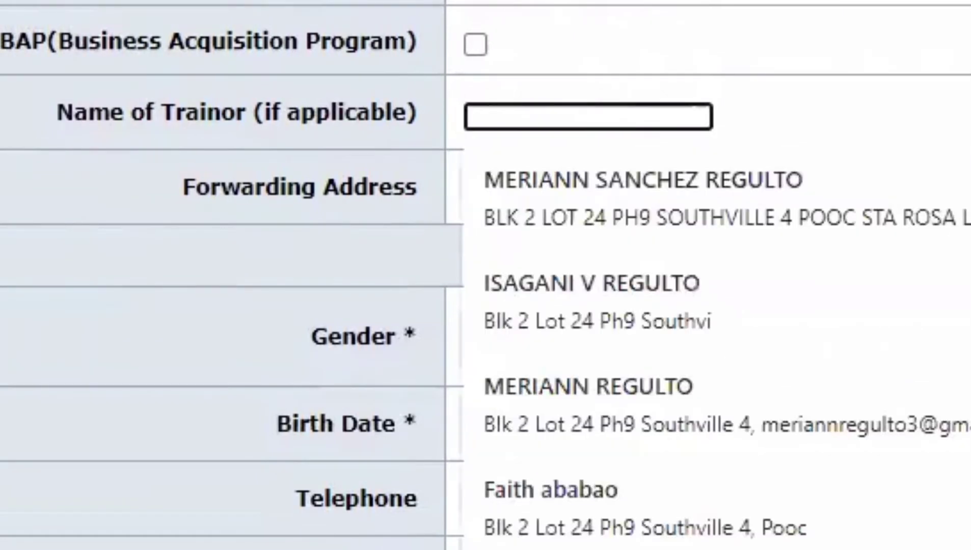
key("Escape")
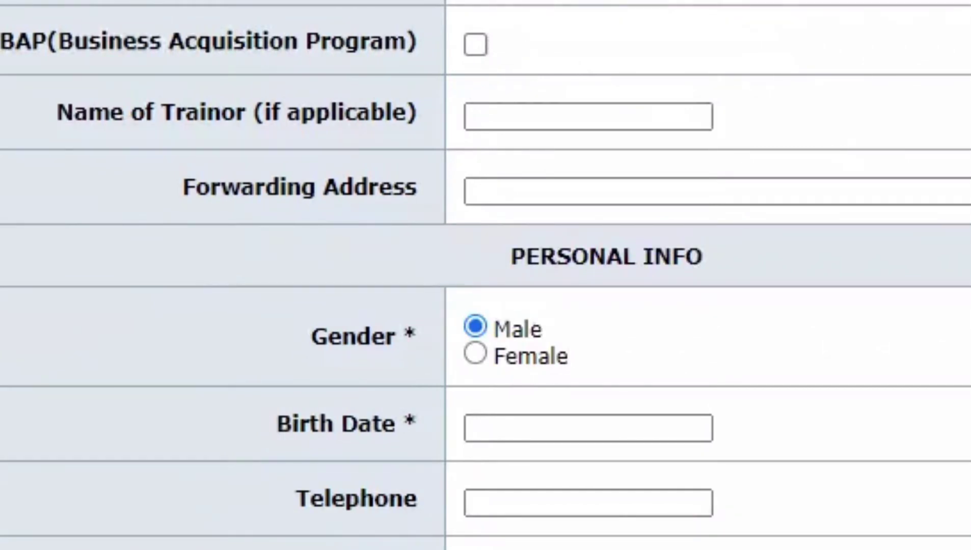
left_click(575, 118)
type("meriann")
key("BackSpace")
key("BackSpace")
key("BackSpace")
key("BackSpace")
key("BackSpace")
key("BackSpace")
key("BackSpace")
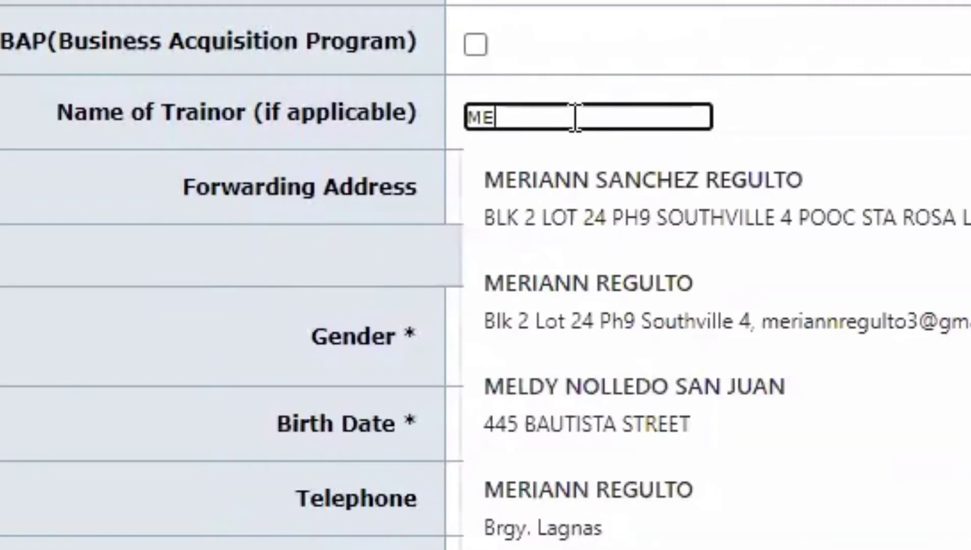
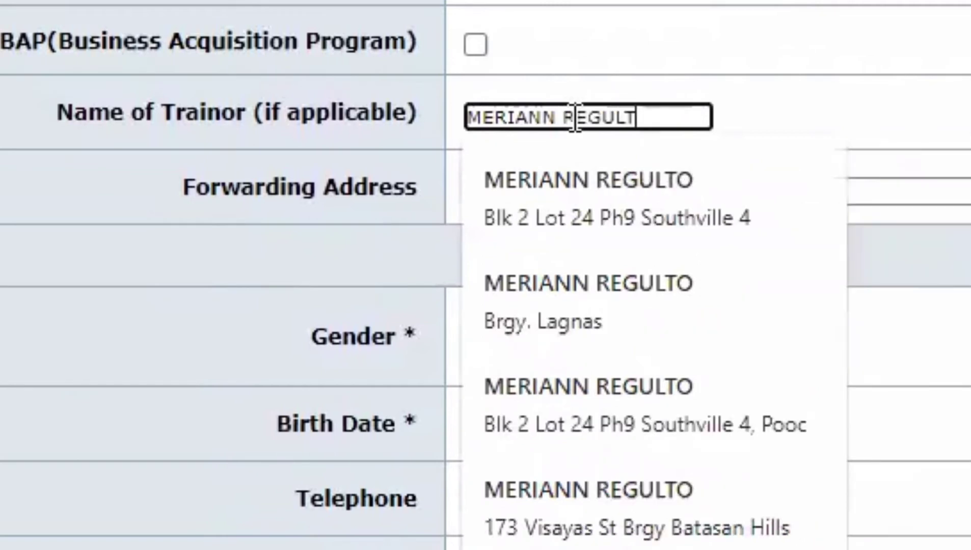
key("Escape")
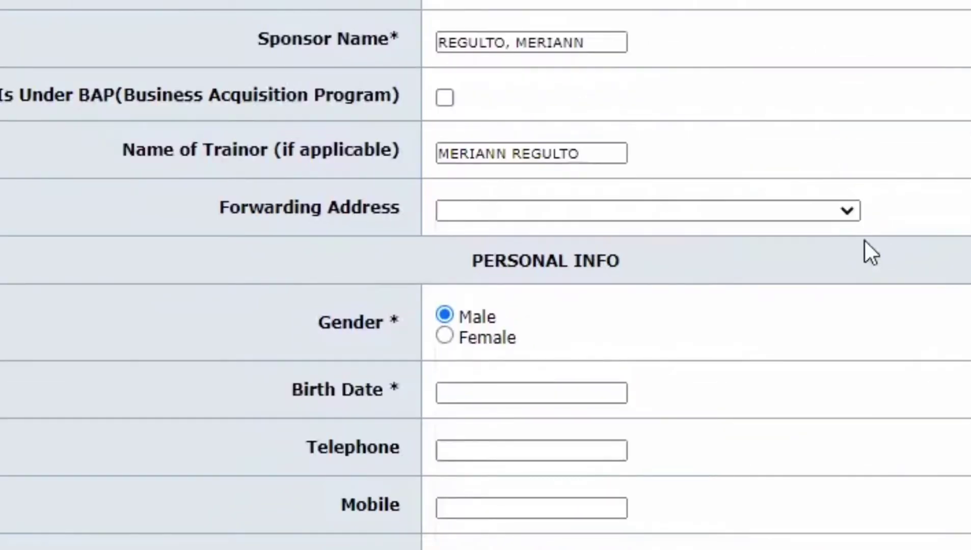
Choose 'IMG - STA ROSA Financial Center' from the Forwarding Address dropdown.
left_click(791, 216)
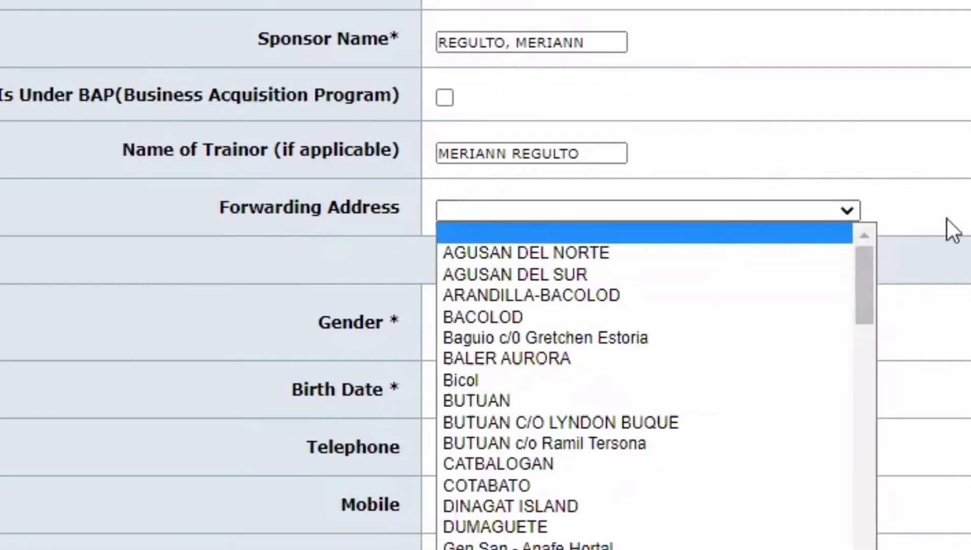
left_click(816, 223)
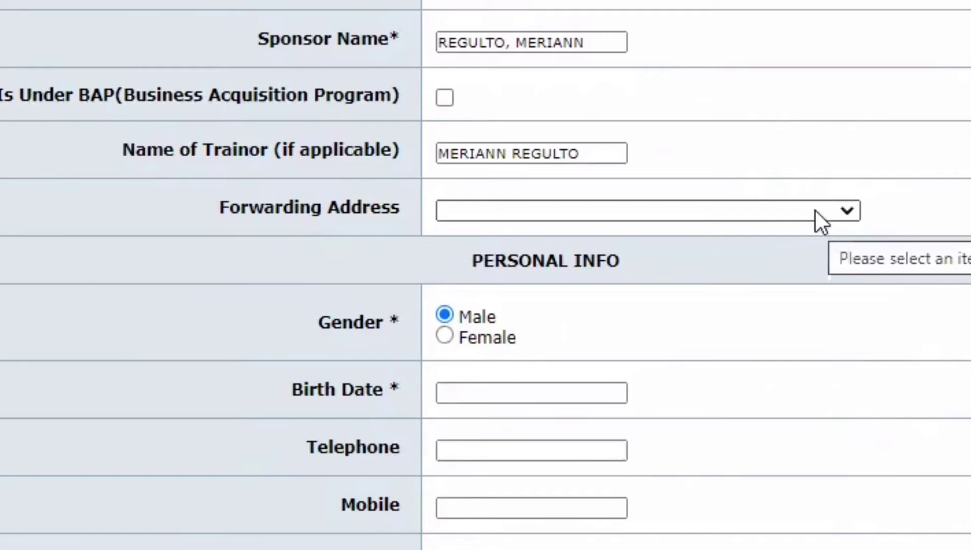
left_click(815, 211)
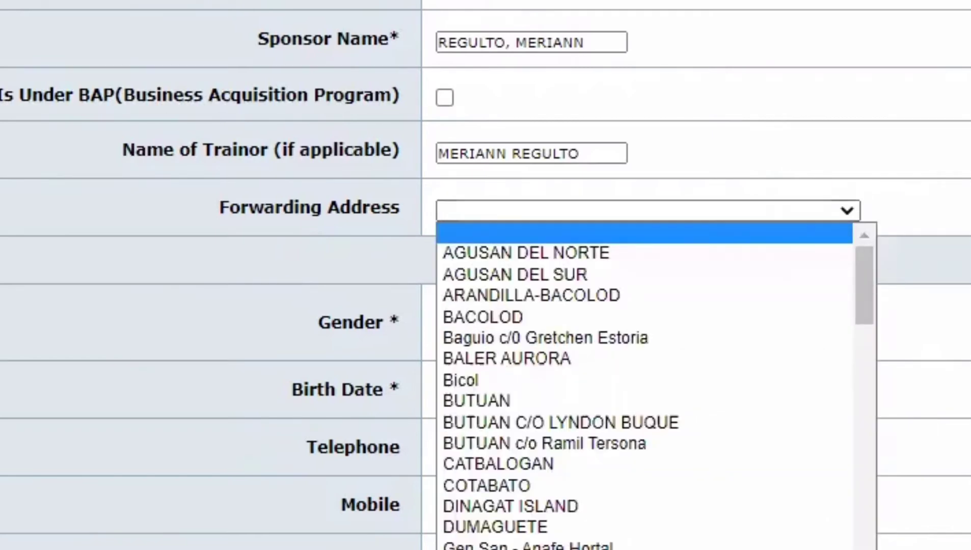
key("Escape")
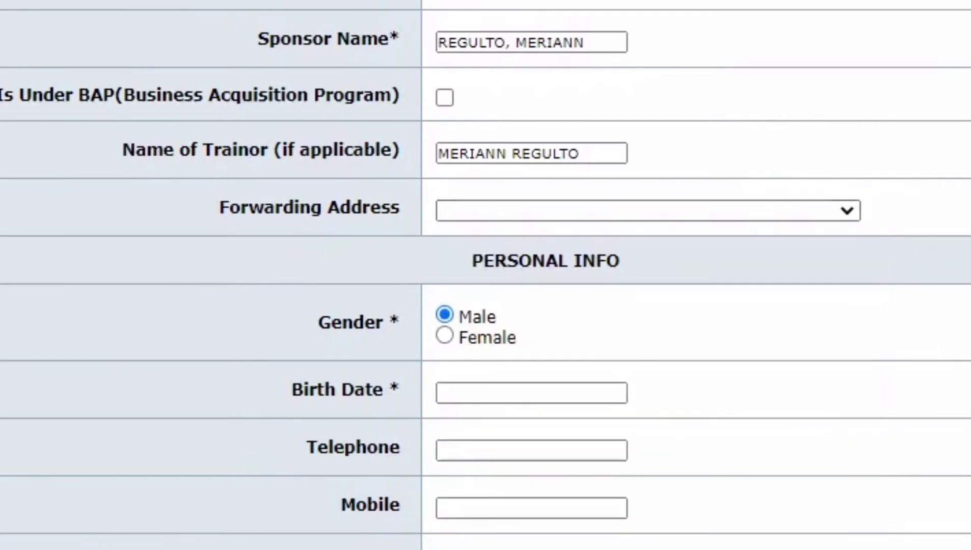
scroll(572, 227, "up", 5)
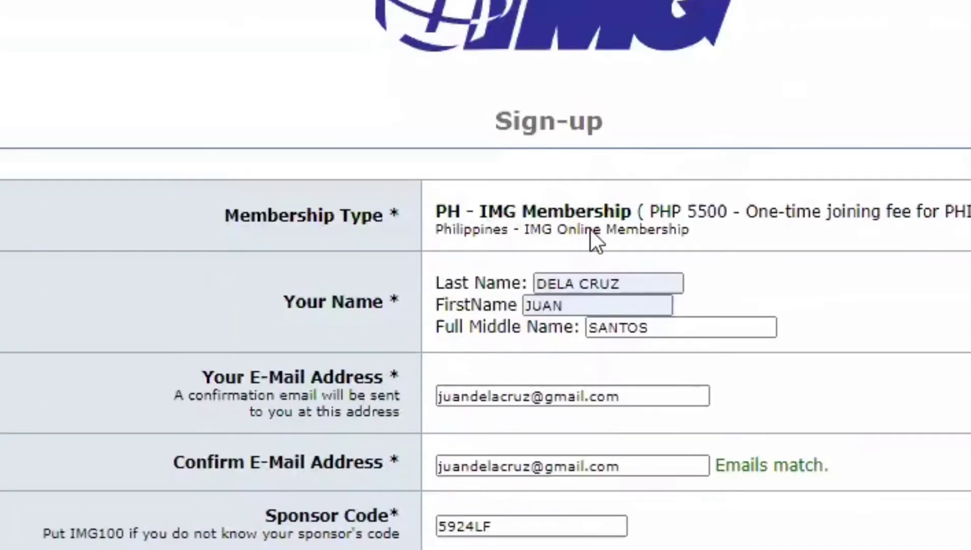
scroll(851, 239, "down", 5)
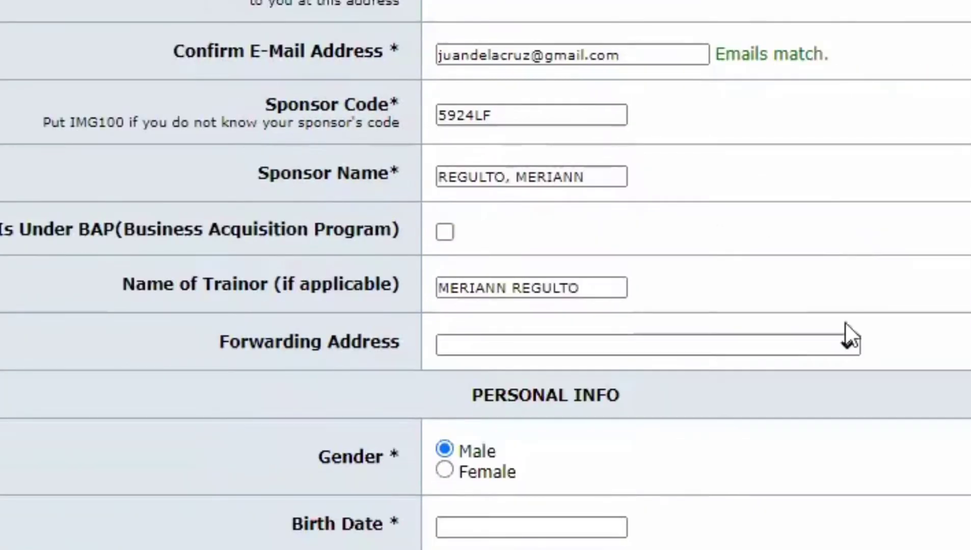
left_click(815, 347)
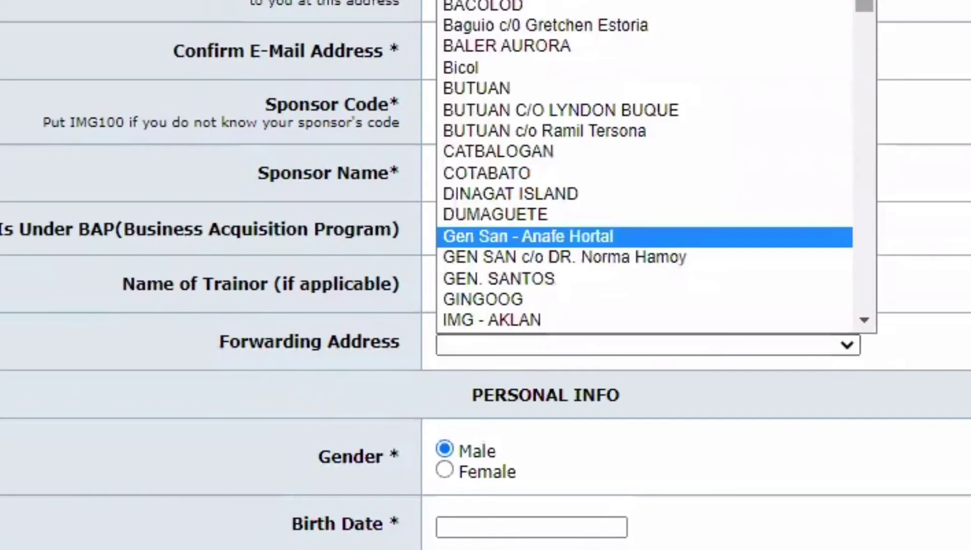
scroll(655, 168, "down", 1)
left_click_drag(865, 2, 884, 82)
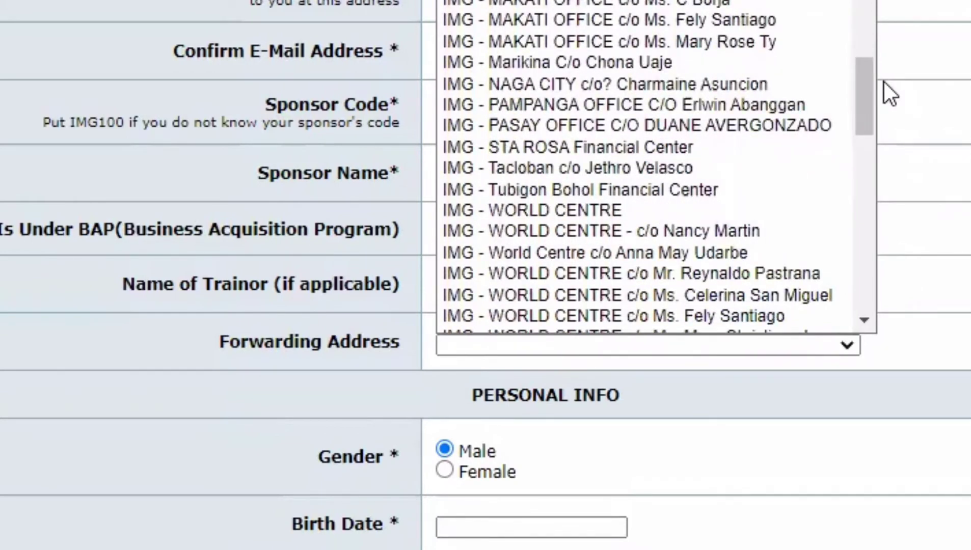
left_click(709, 158)
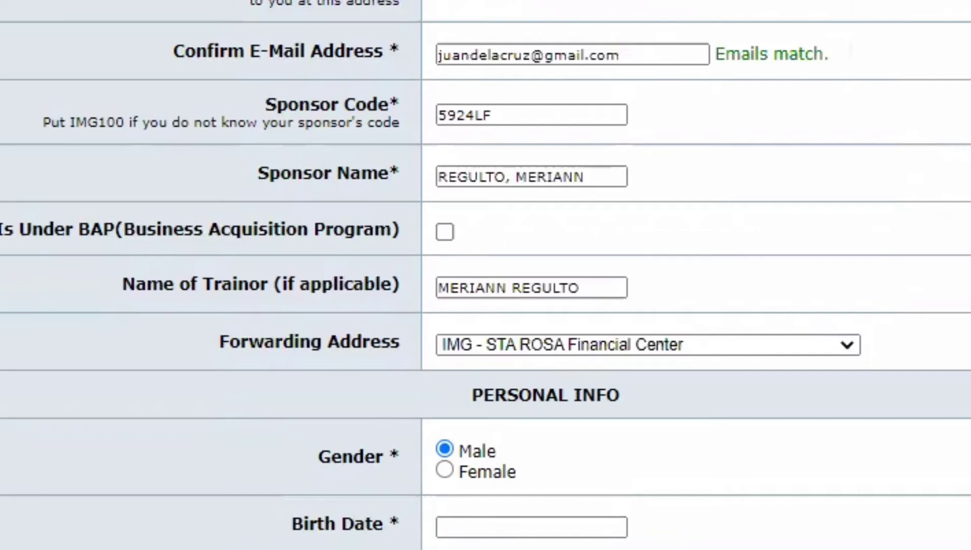
scroll(486, 275, "down", 2)
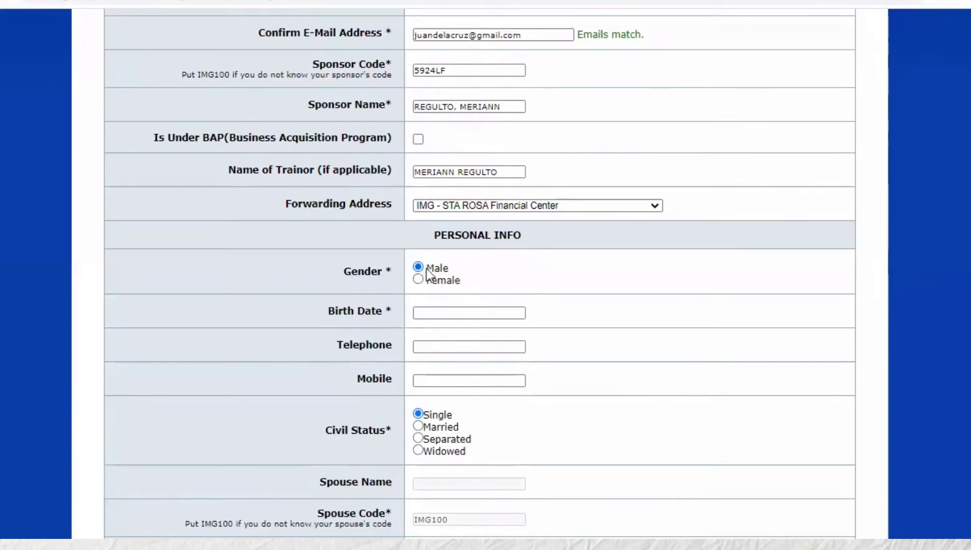
Pick year 1990, month June and day 12 in the Birth Date calendar.
left_click(455, 313)
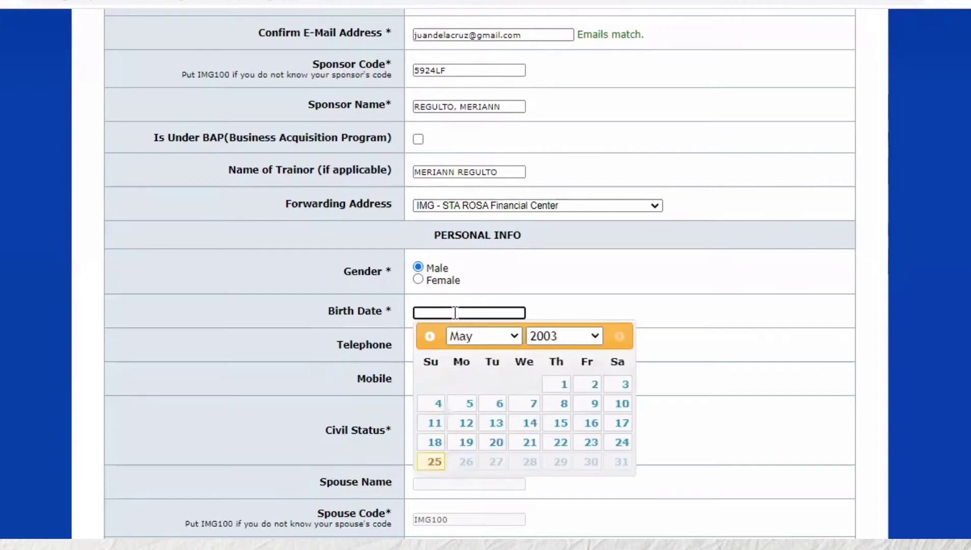
left_click(560, 339)
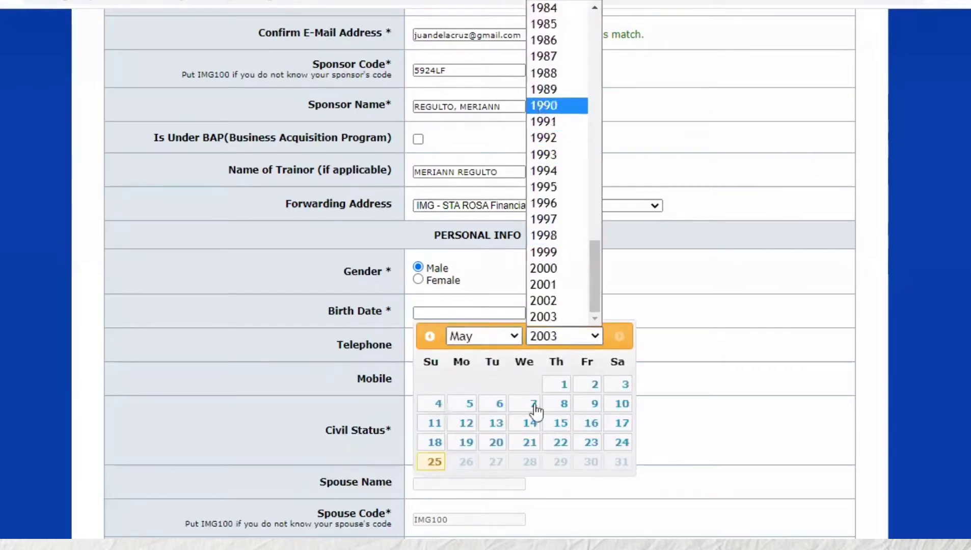
left_click(538, 106)
left_click(485, 337)
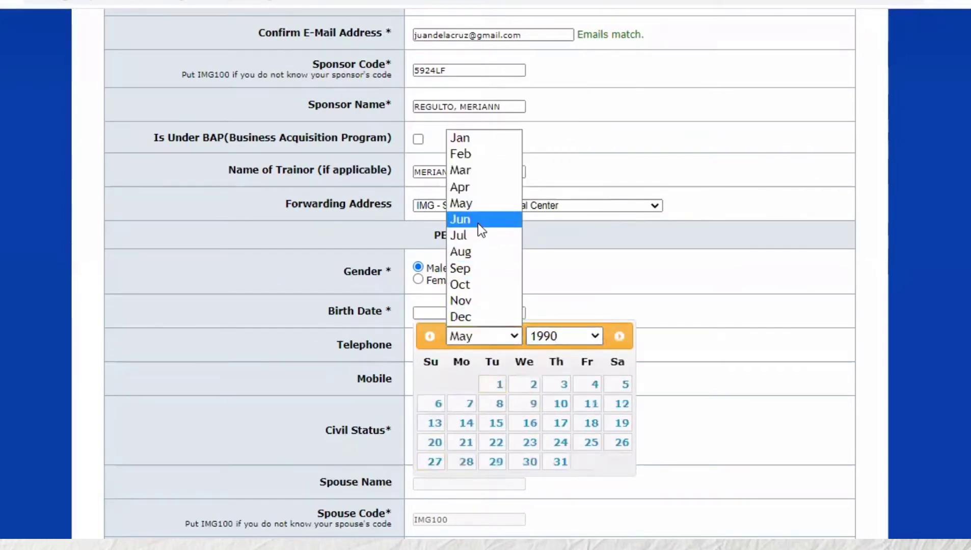
left_click(478, 219)
left_click(496, 422)
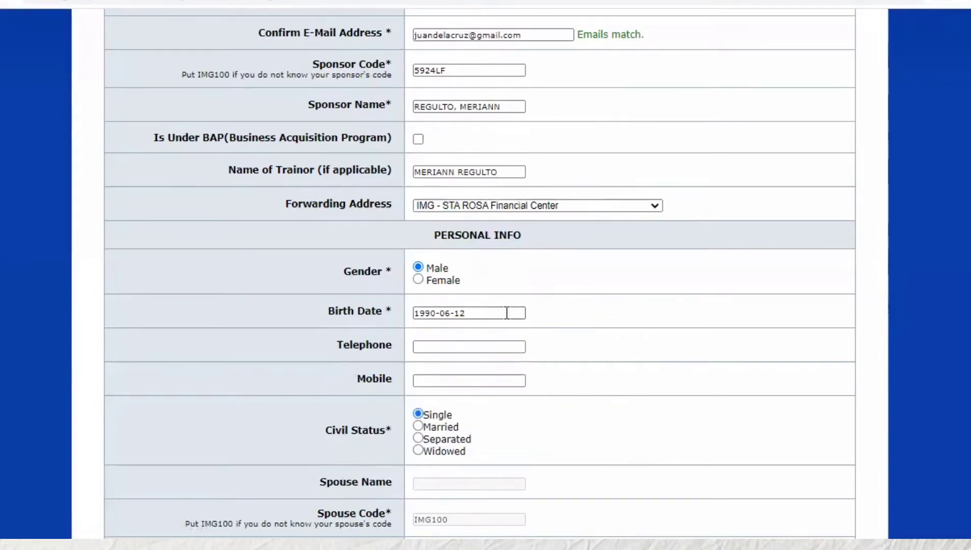
Enter the applicant's mobile number in the Mobile field.
scroll(573, 346, "down", 2)
left_click(471, 300)
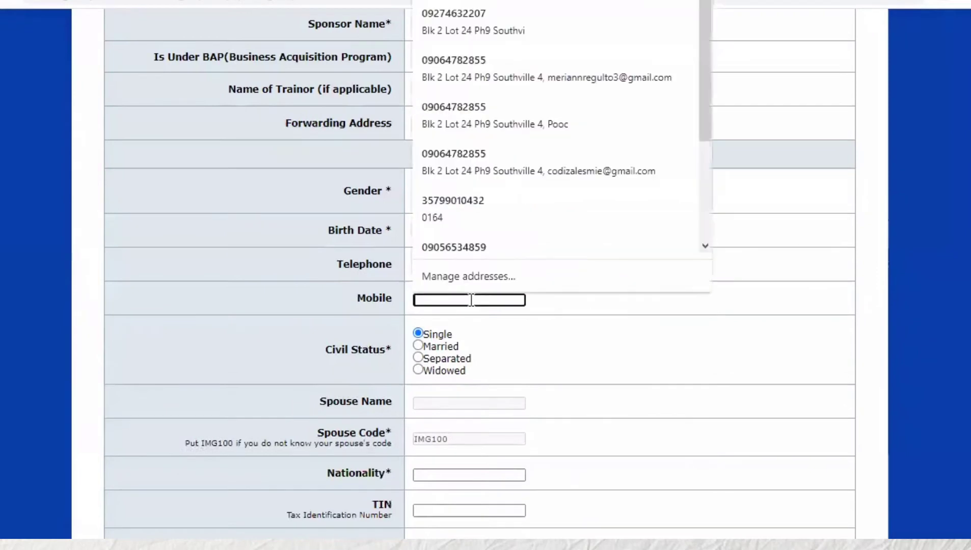
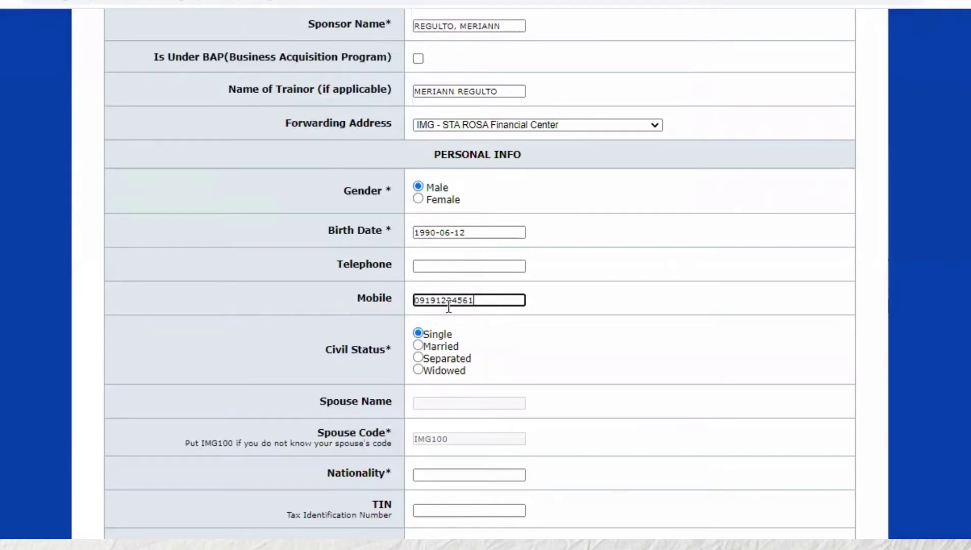
left_click(732, 307)
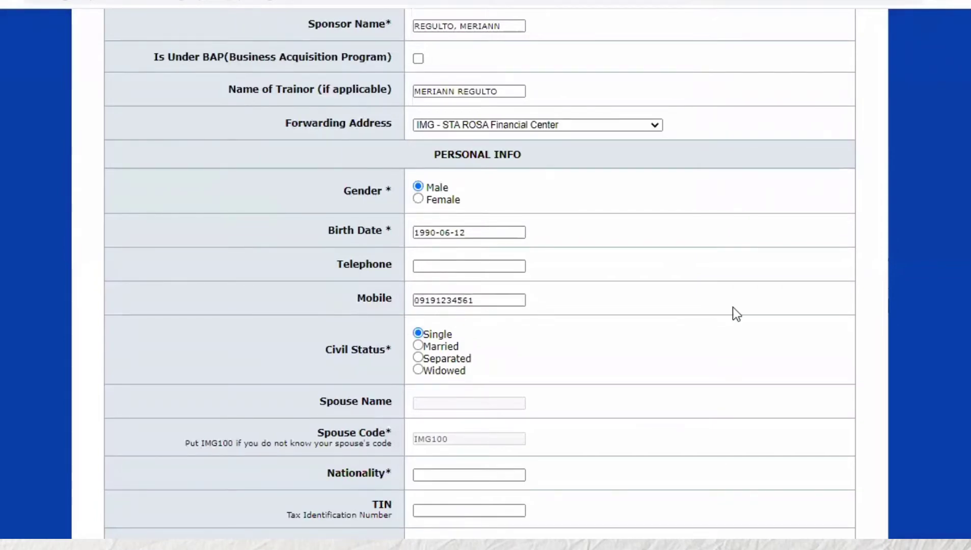
Leave the Telephone field blank, dismissing its autofill suggestions.
scroll(881, 257, "up", 3)
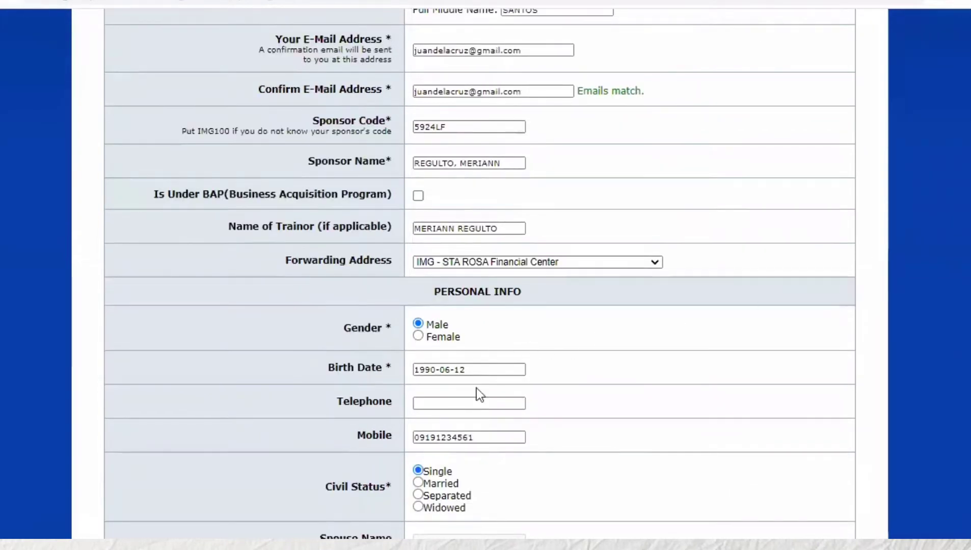
scroll(644, 362, "up", 2)
scroll(644, 361, "down", 2)
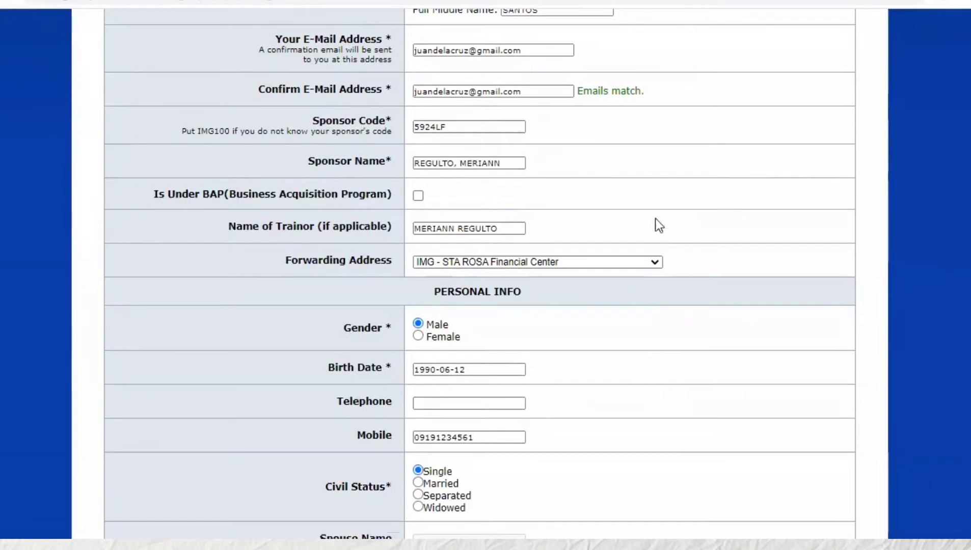
scroll(737, 336, "down", 3)
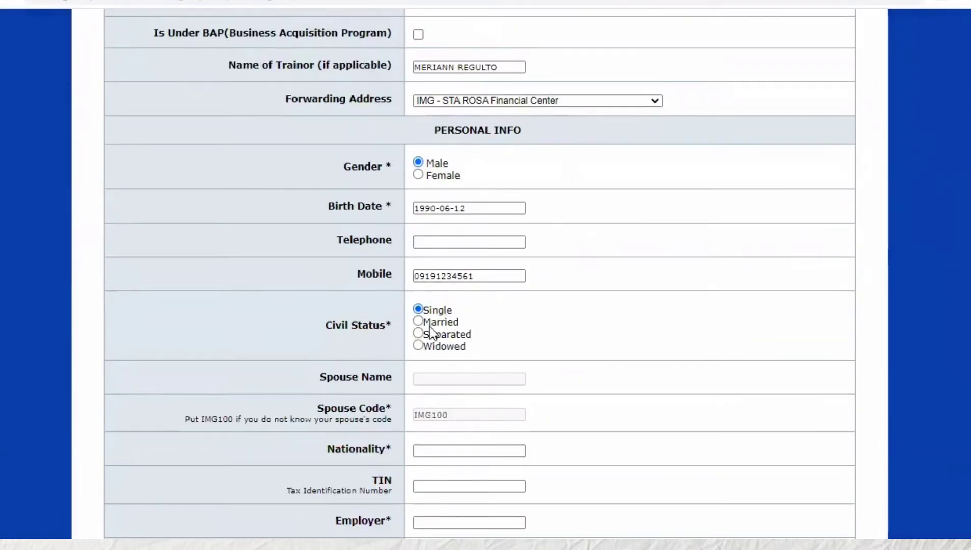
left_click(451, 243)
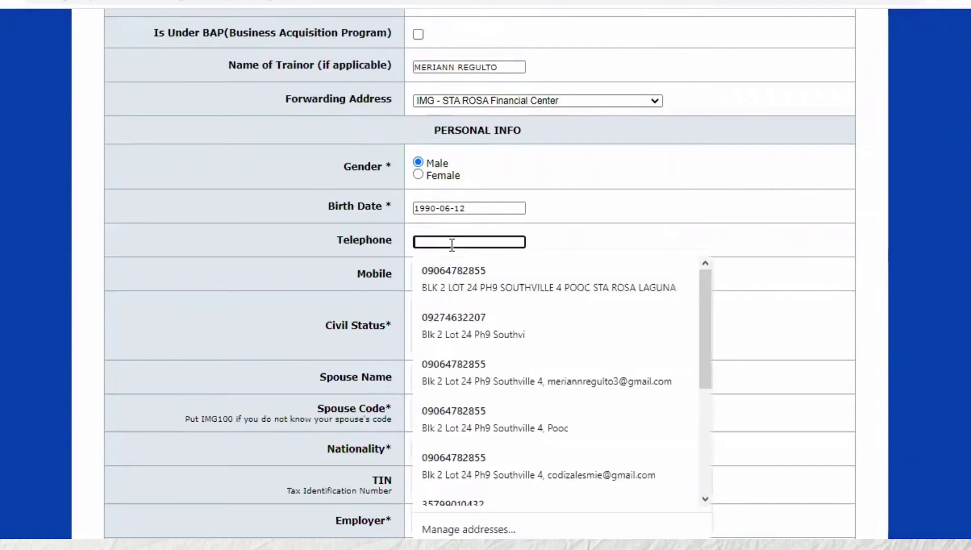
left_click(926, 292)
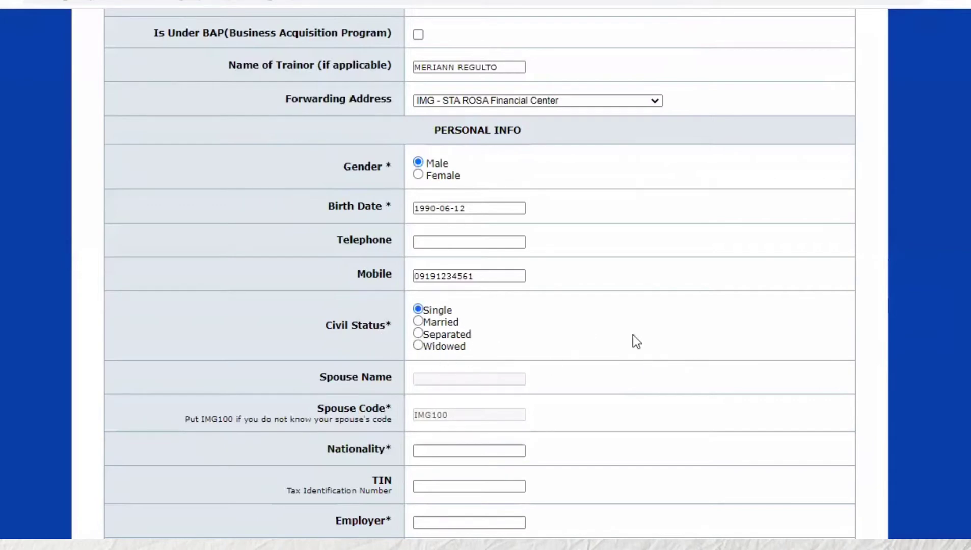
scroll(726, 330, "down", 2)
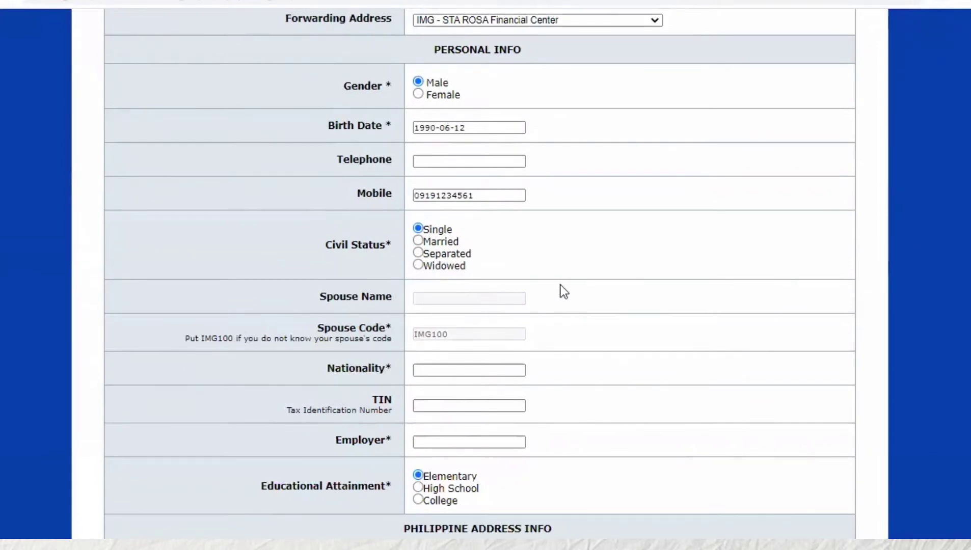
Set civil status to Married, closing the spouse name suggestions.
left_click(418, 241)
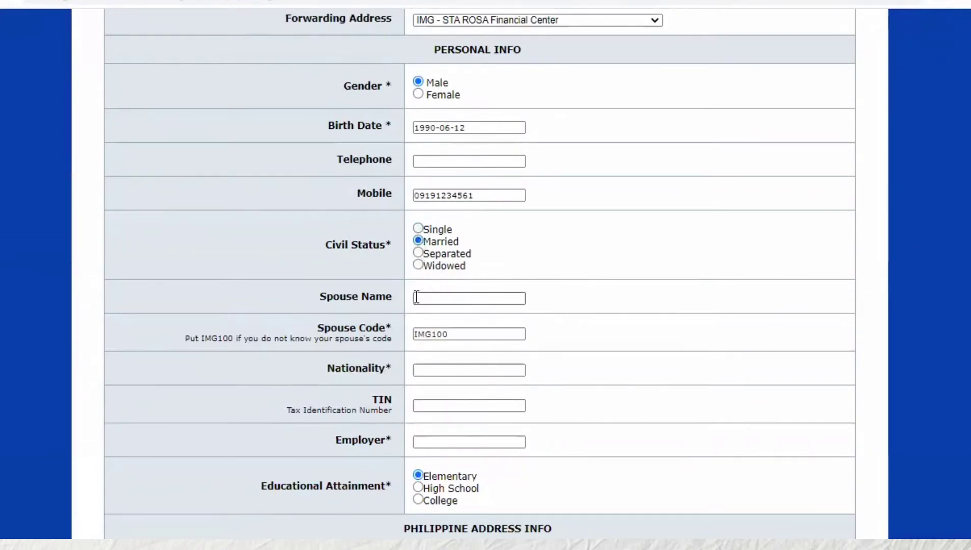
left_click(434, 297)
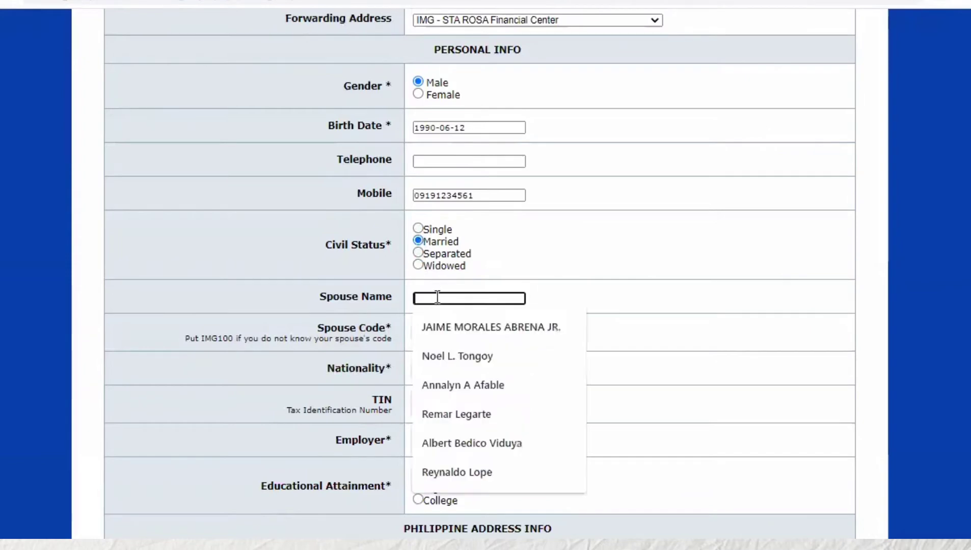
left_click(412, 241)
left_click(418, 229)
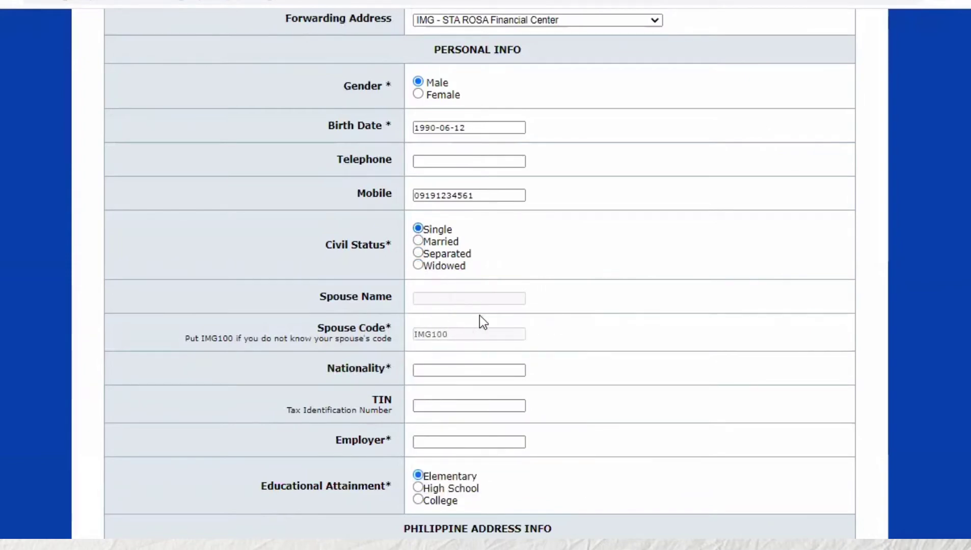
left_click(418, 242)
left_click(451, 297)
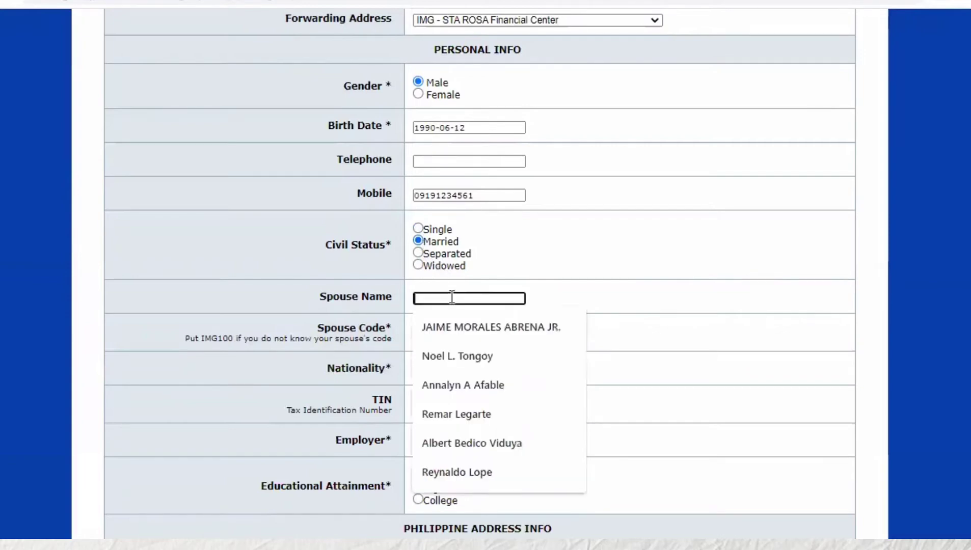
left_click(646, 242)
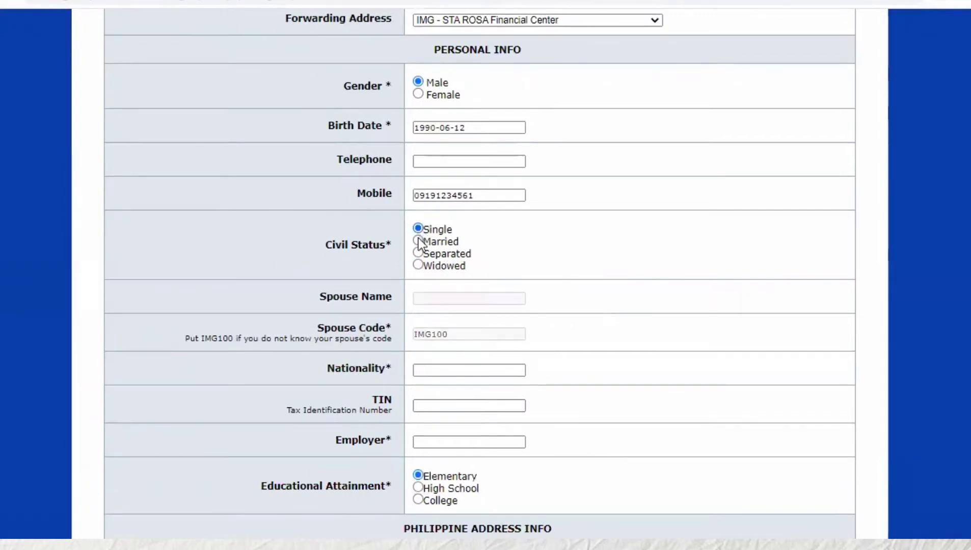
left_click(418, 242)
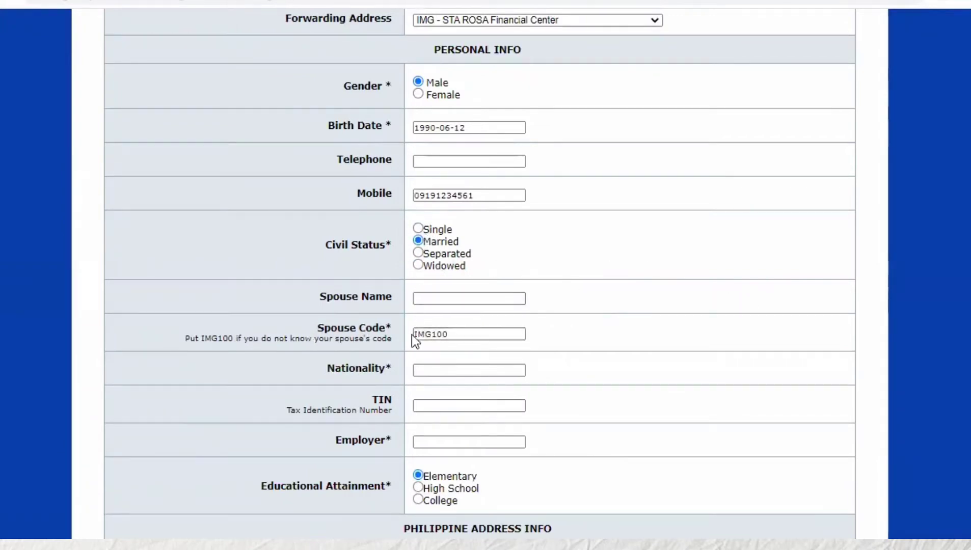
Type the spouse's full name in uppercase in Spouse Name.
left_click(460, 295)
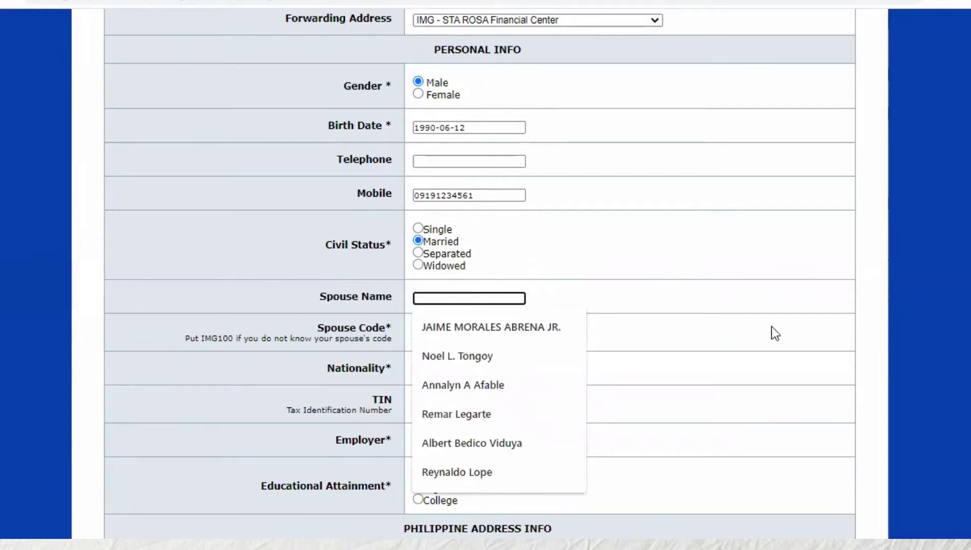
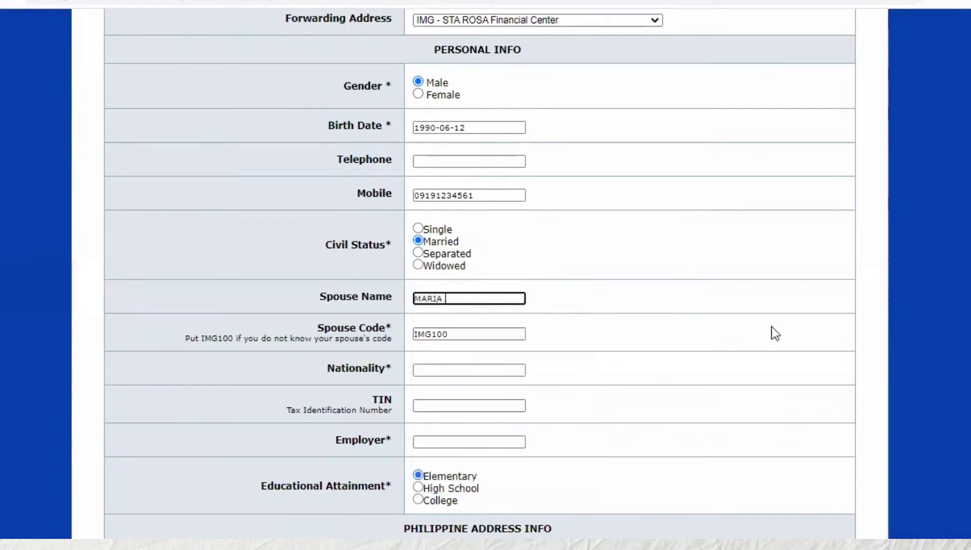
left_click(768, 310)
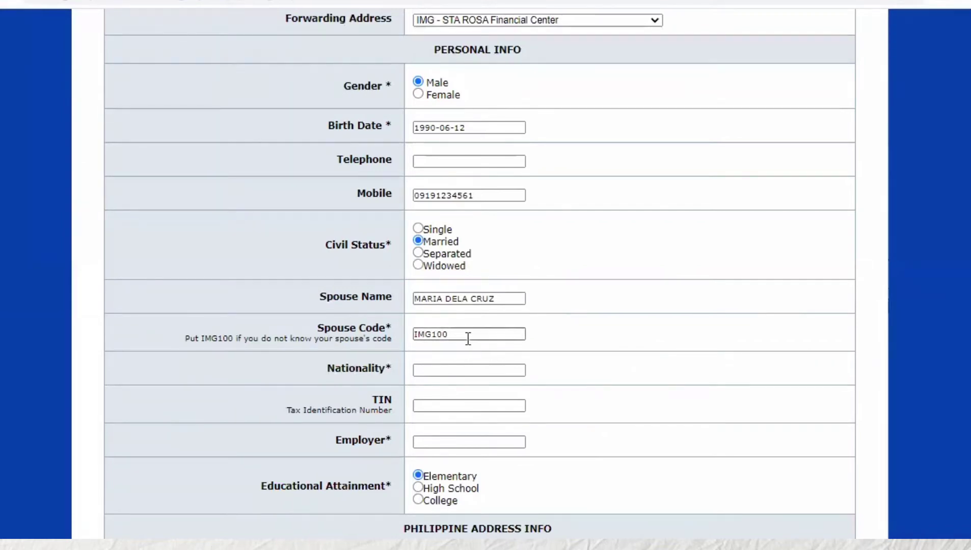
Enter FILIPINO as nationality and leave TIN blank.
scroll(475, 332, "down", 2)
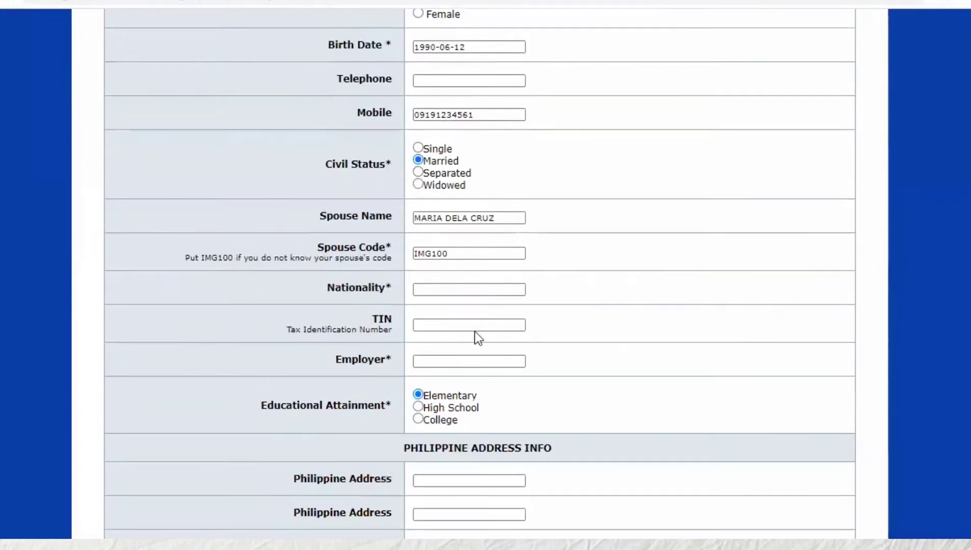
left_click(454, 289)
type("FILIPINO")
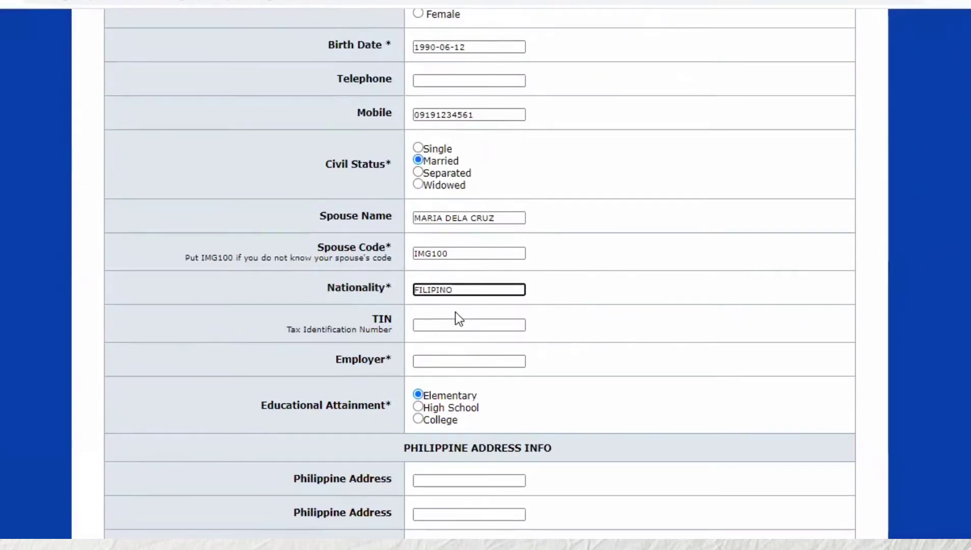
left_click(460, 321)
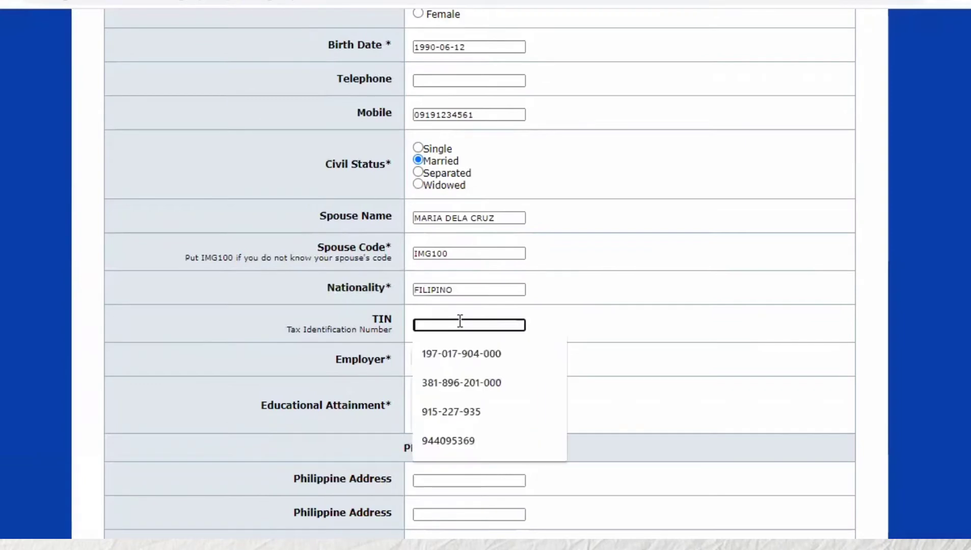
left_click(913, 300)
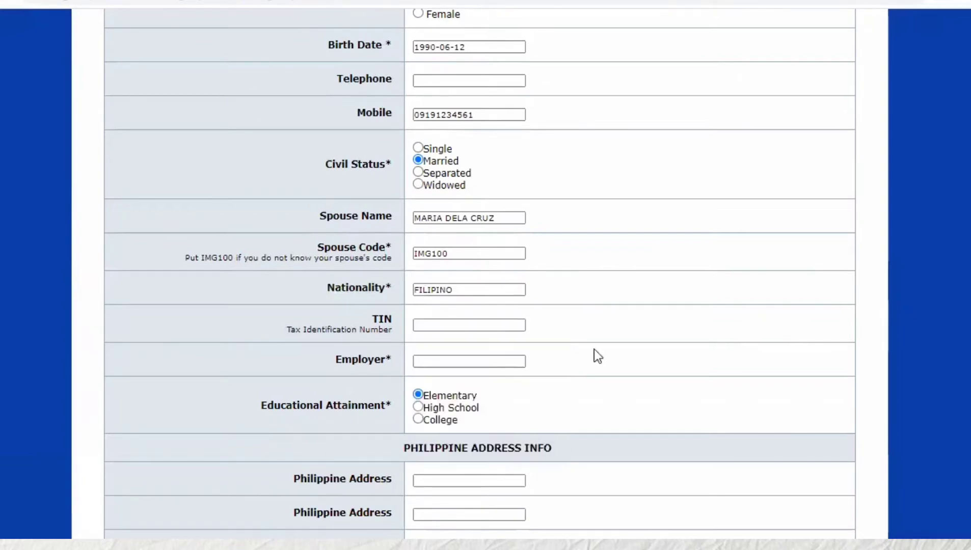
Enter BUSINESS OWNER in the Employer field.
scroll(445, 329, "down", 2)
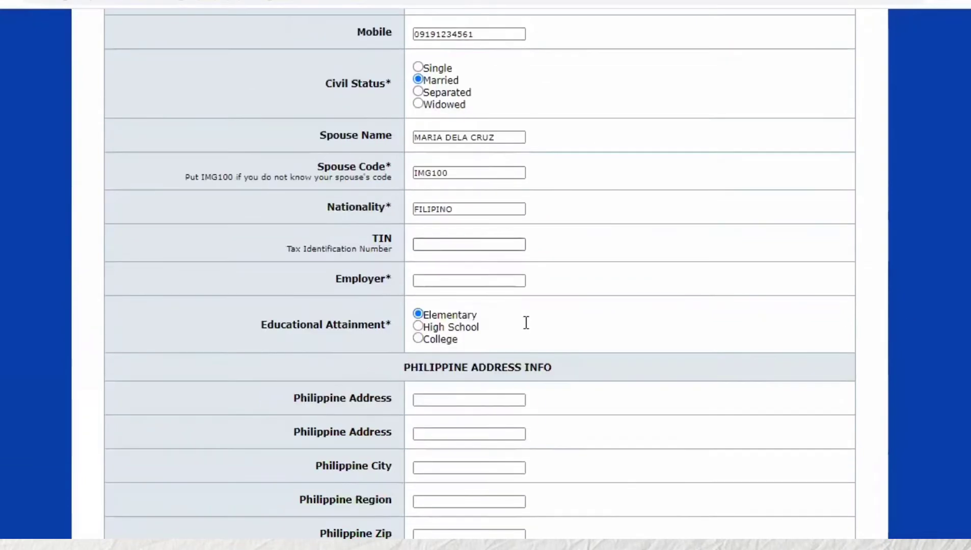
left_click(482, 275)
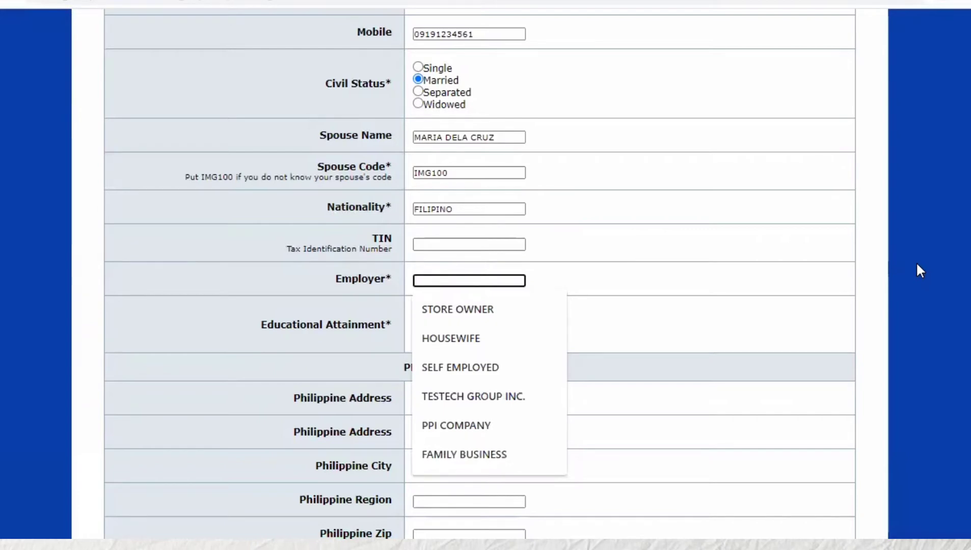
left_click(917, 264)
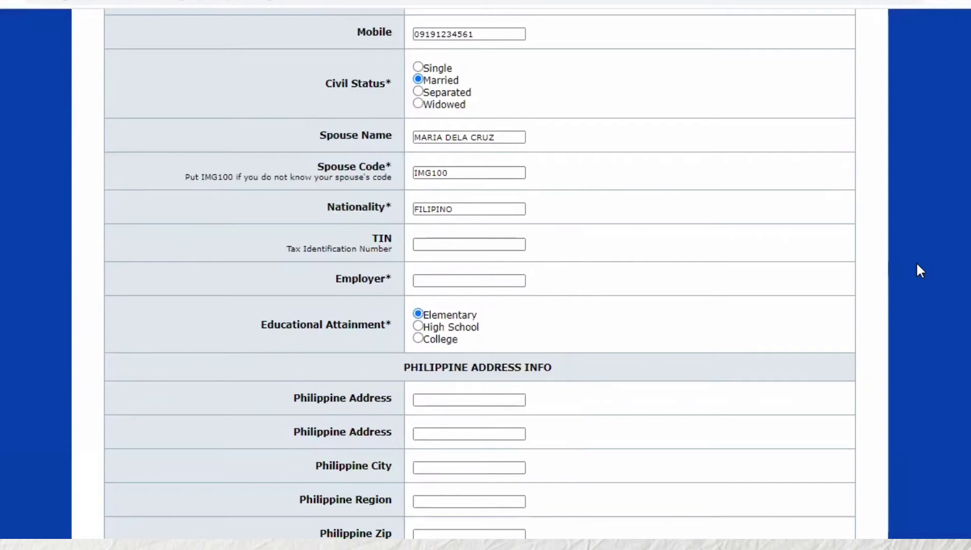
left_click(478, 280)
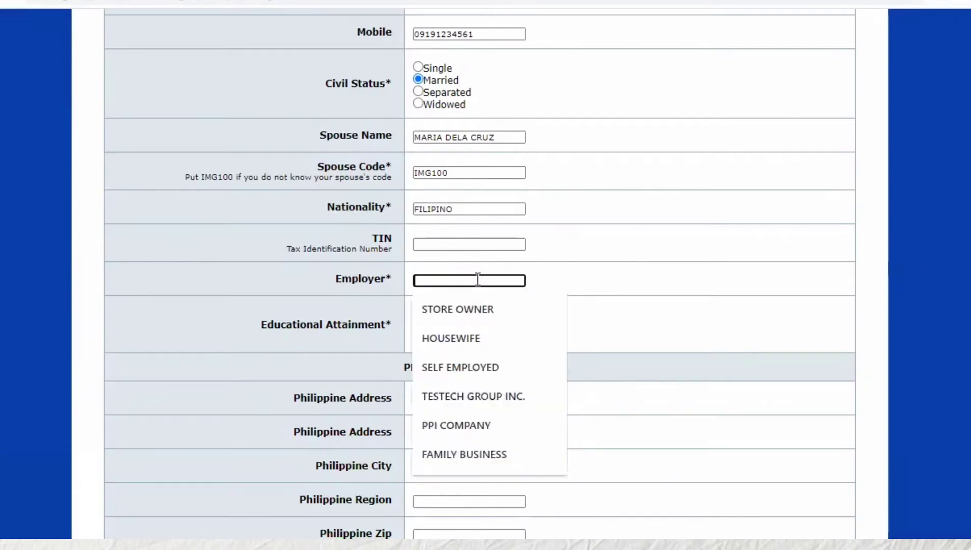
type("BUSIN")
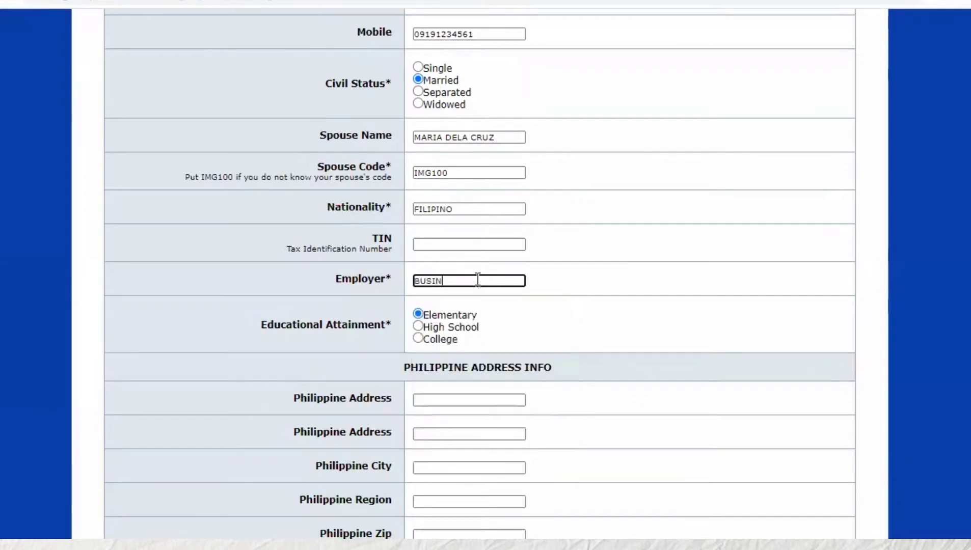
type("ESS OWNER")
Mark College as the educational attainment.
scroll(781, 254, "down", 3)
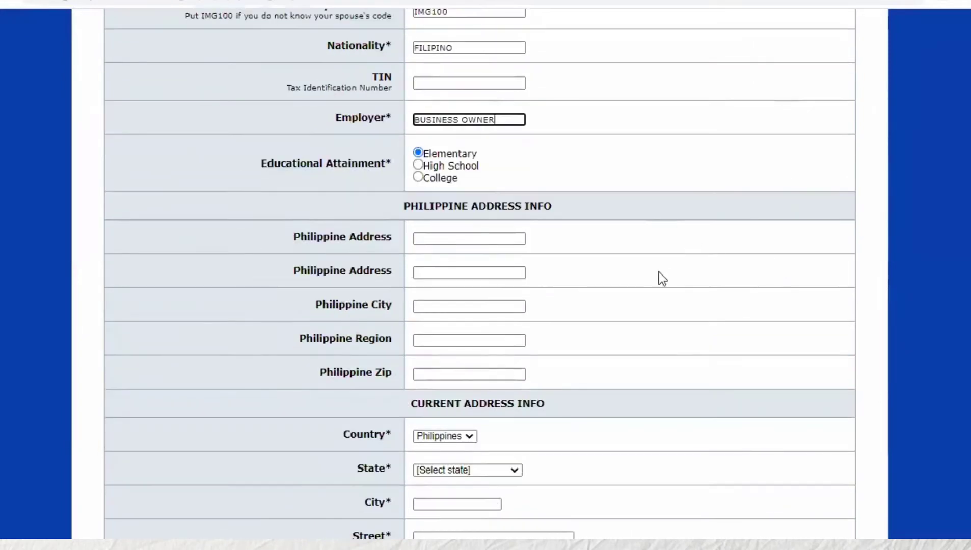
scroll(659, 264, "up", 2)
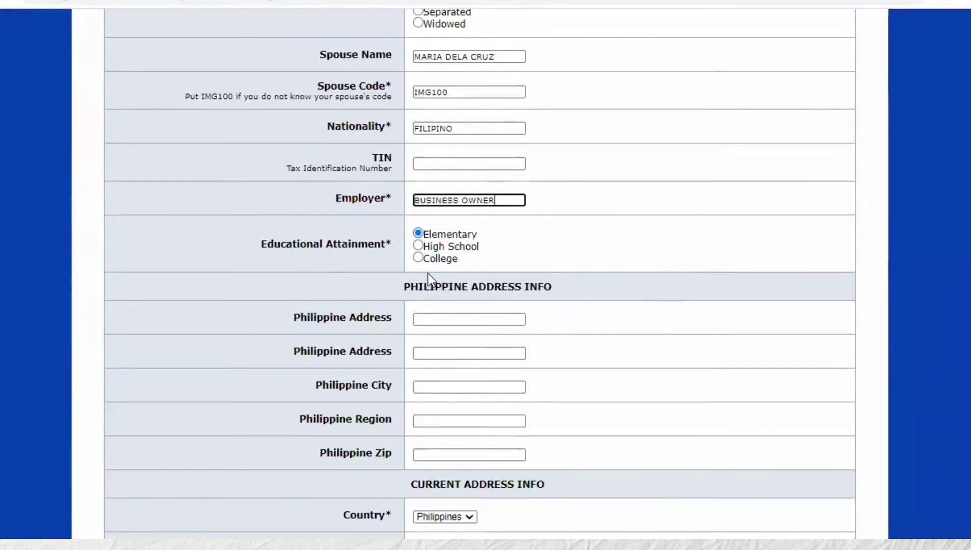
left_click(419, 246)
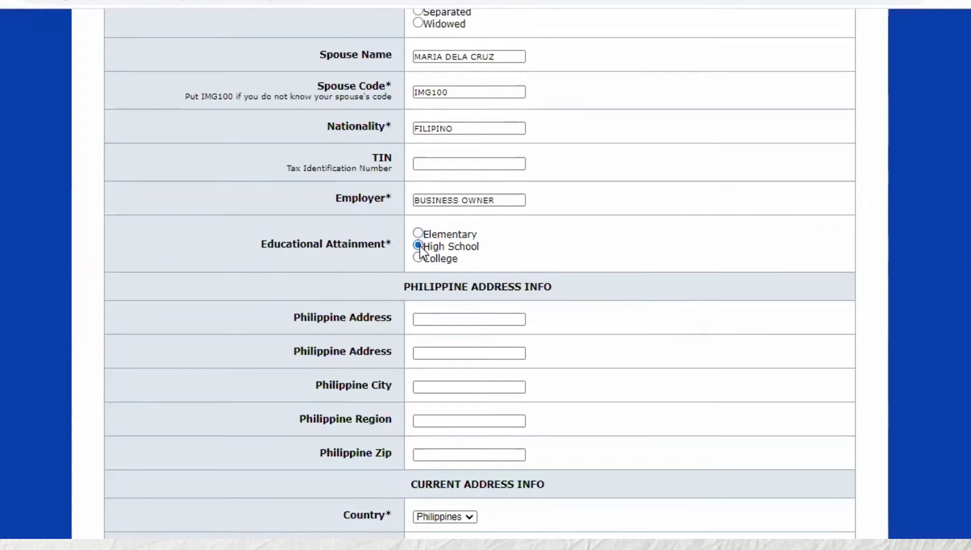
left_click(417, 257)
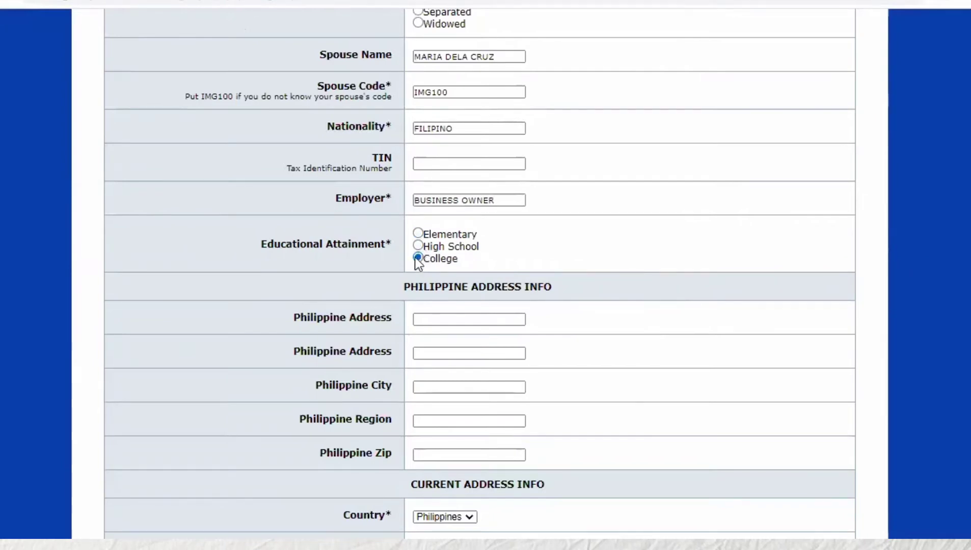
Dismiss the saved address suggestions on Philippine Address, leaving it blank.
scroll(895, 238, "down", 2)
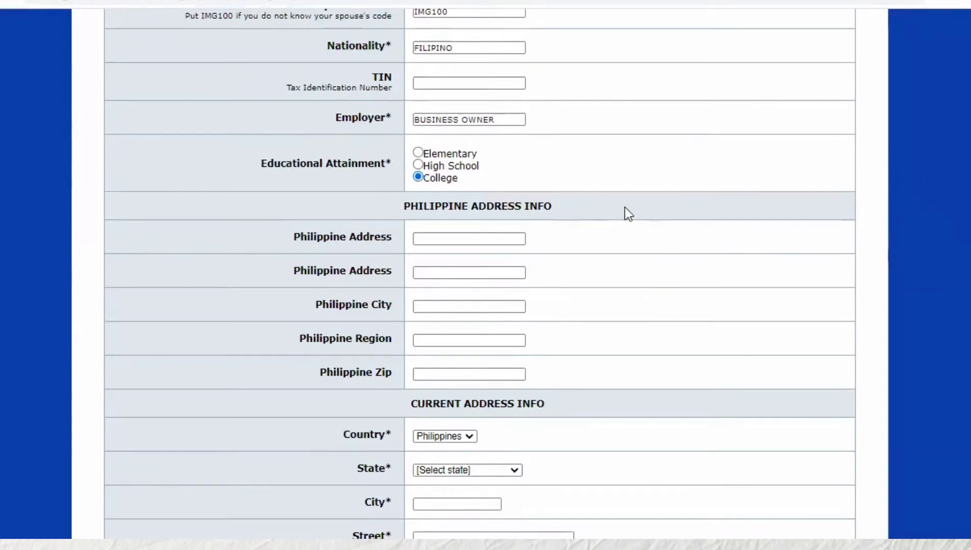
scroll(762, 210, "down", 2)
left_click(457, 161)
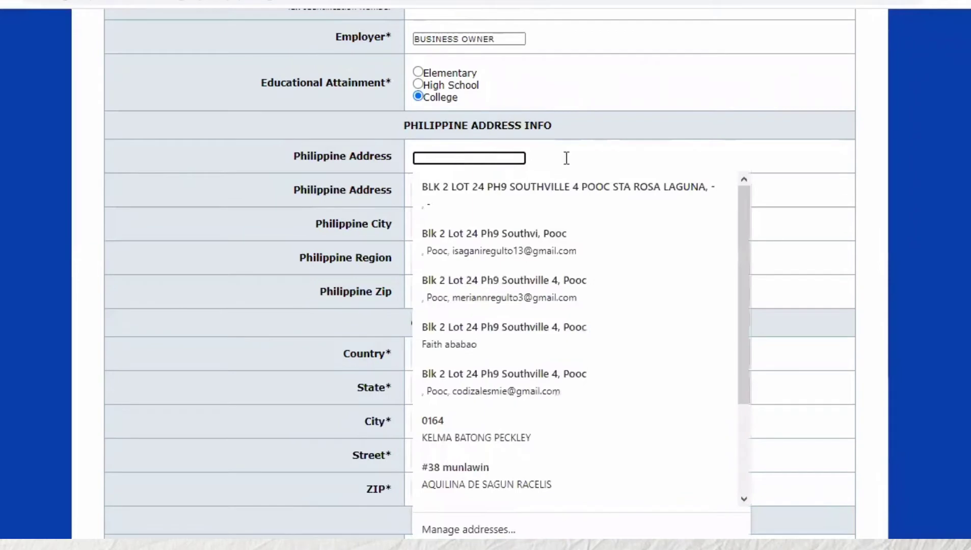
left_click(828, 155)
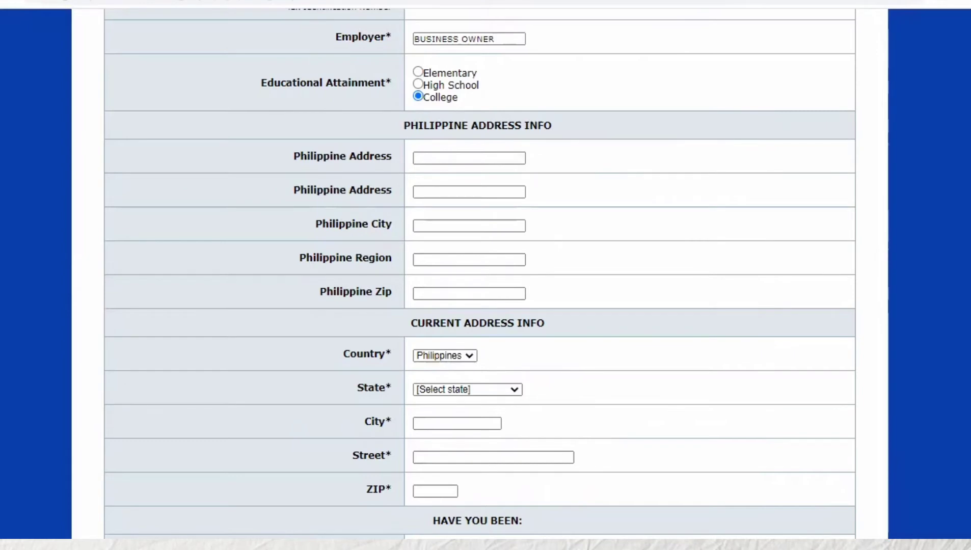
scroll(905, 245, "down", 3)
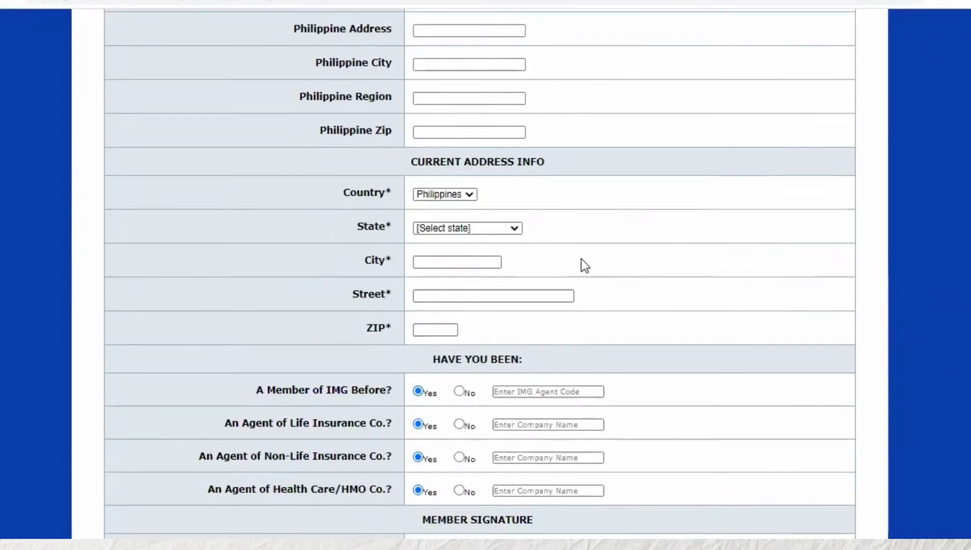
scroll(584, 322, "up", 3)
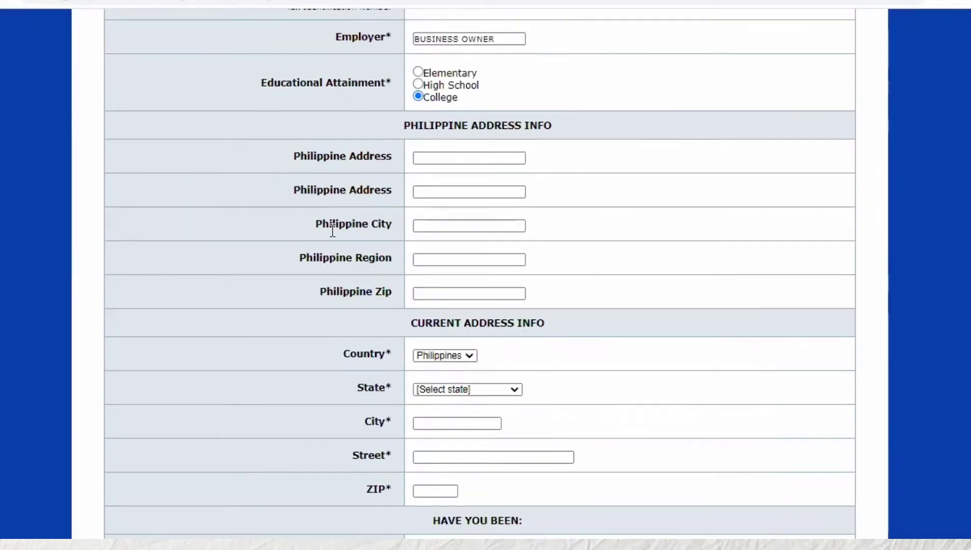
scroll(743, 273, "down", 2)
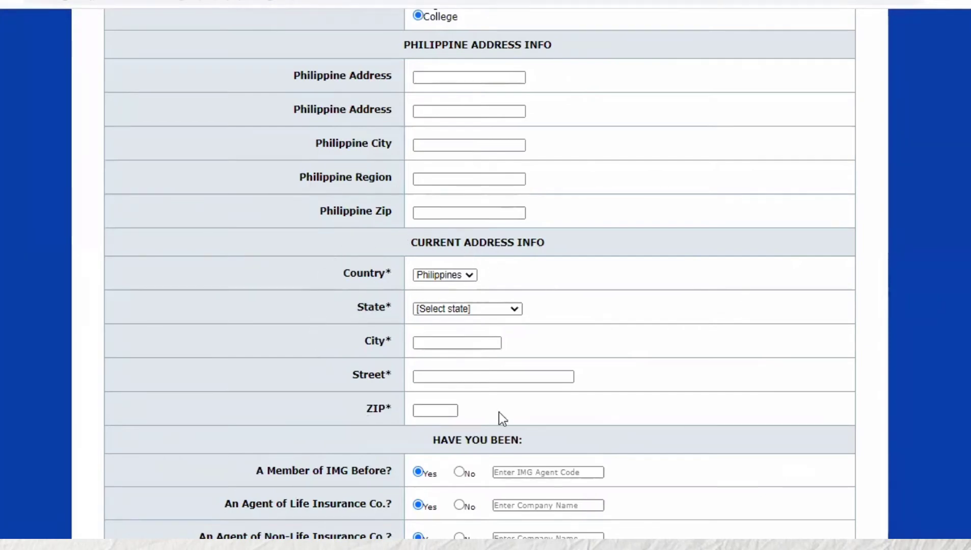
Select Laguna as the state of the current address.
left_click(468, 312)
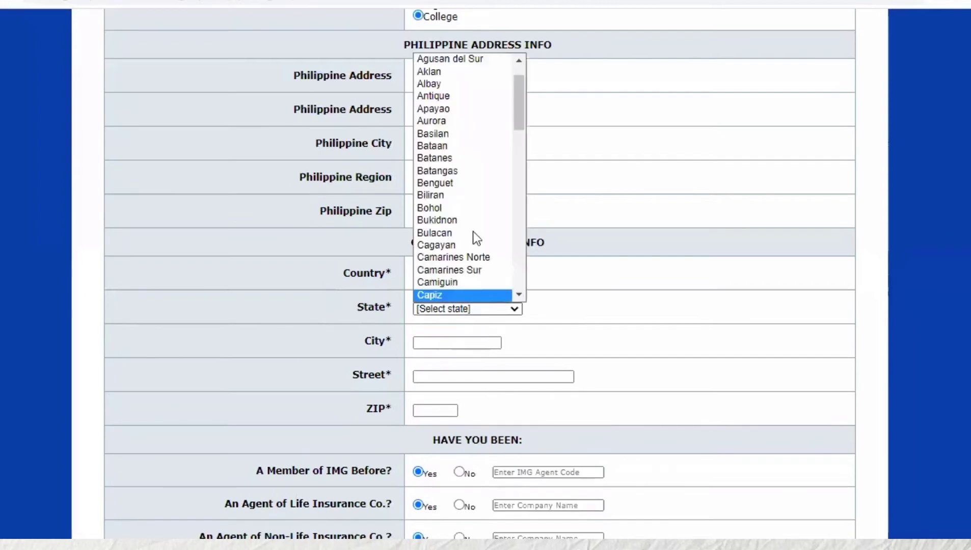
left_click_drag(525, 112, 530, 167)
left_click(449, 261)
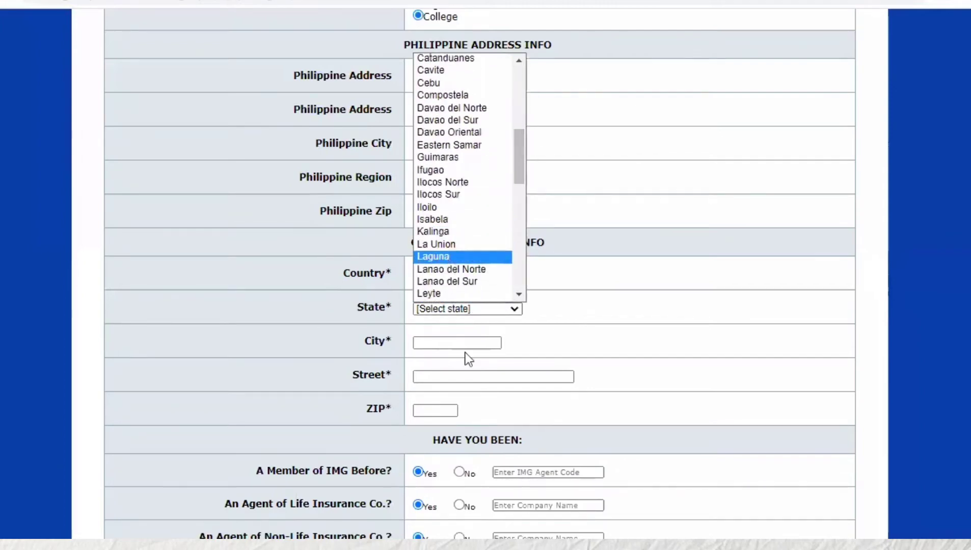
Enter STA ROSA as the city and 123 as the street.
left_click(458, 343)
type("STA ROSA")
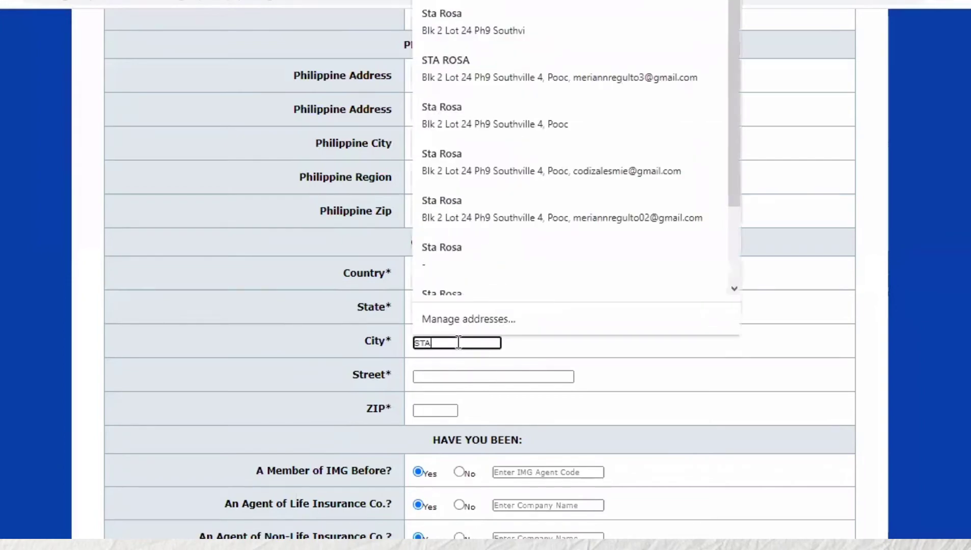
left_click(792, 352)
left_click(525, 377)
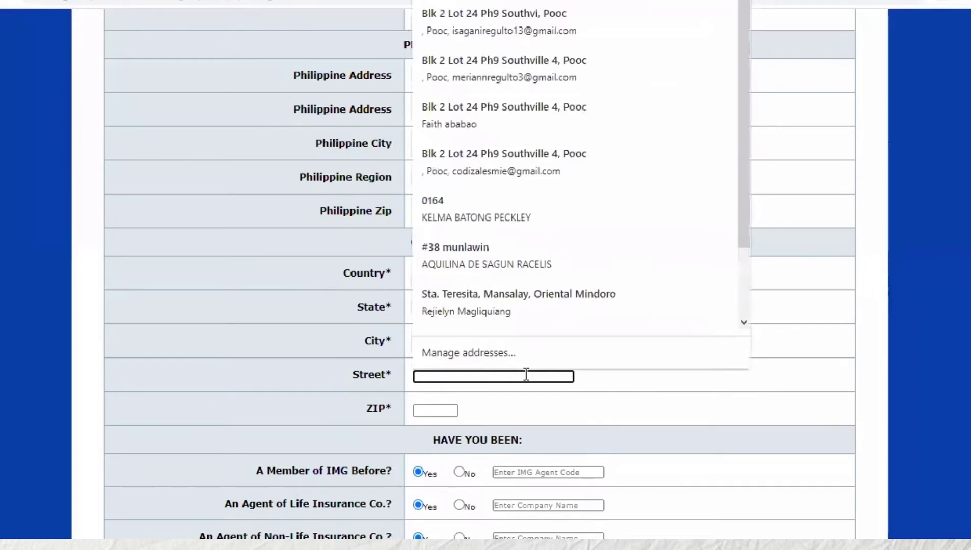
type("123")
left_click(911, 321)
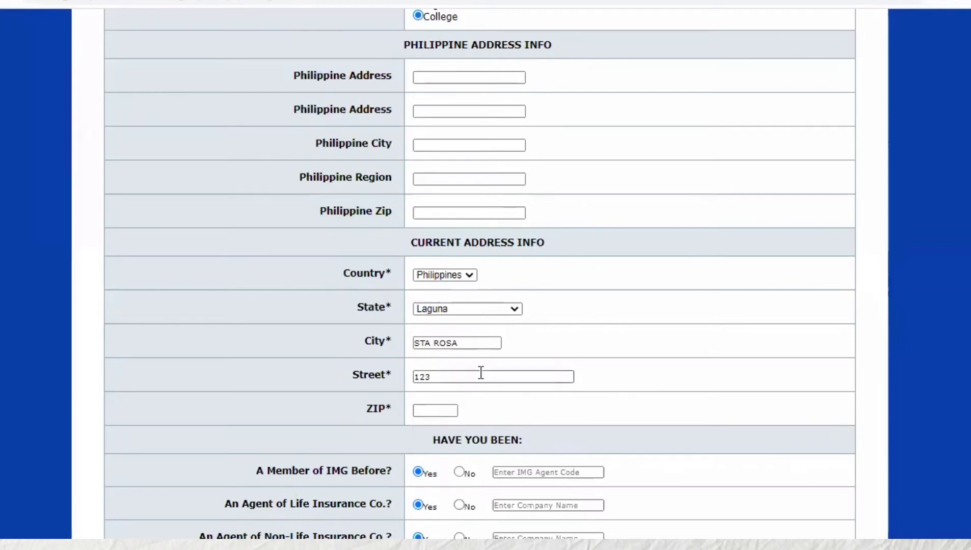
Enter 4026 as the current address ZIP code.
left_click(434, 410)
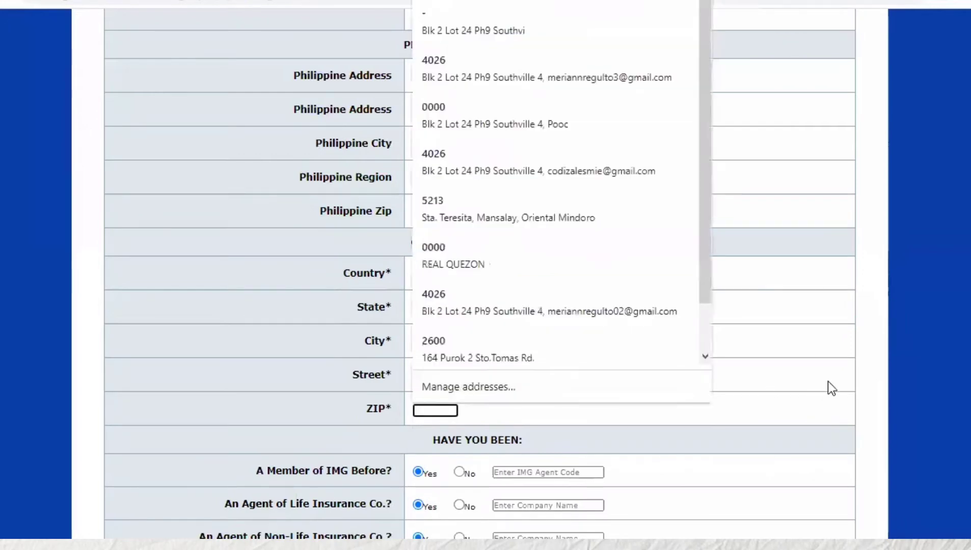
left_click(938, 359)
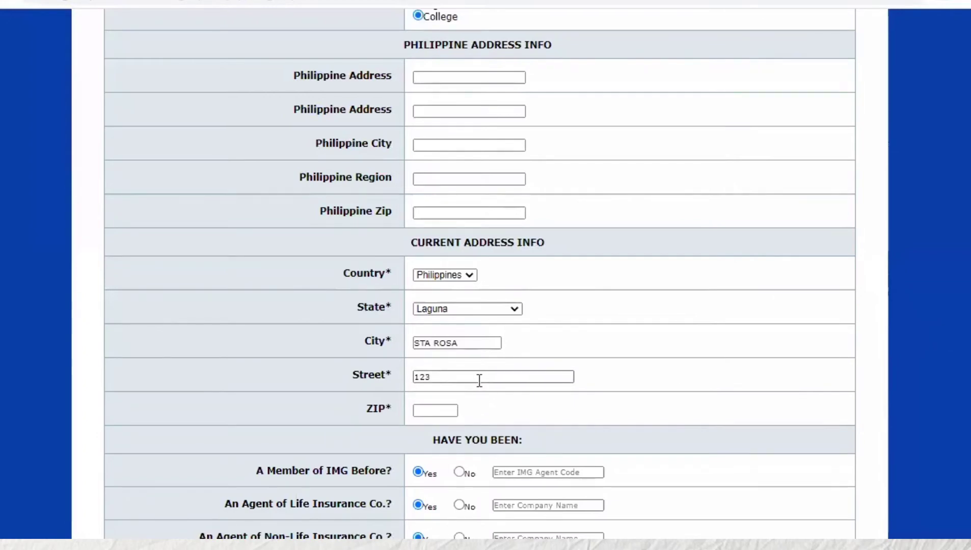
scroll(738, 350, "down", 2)
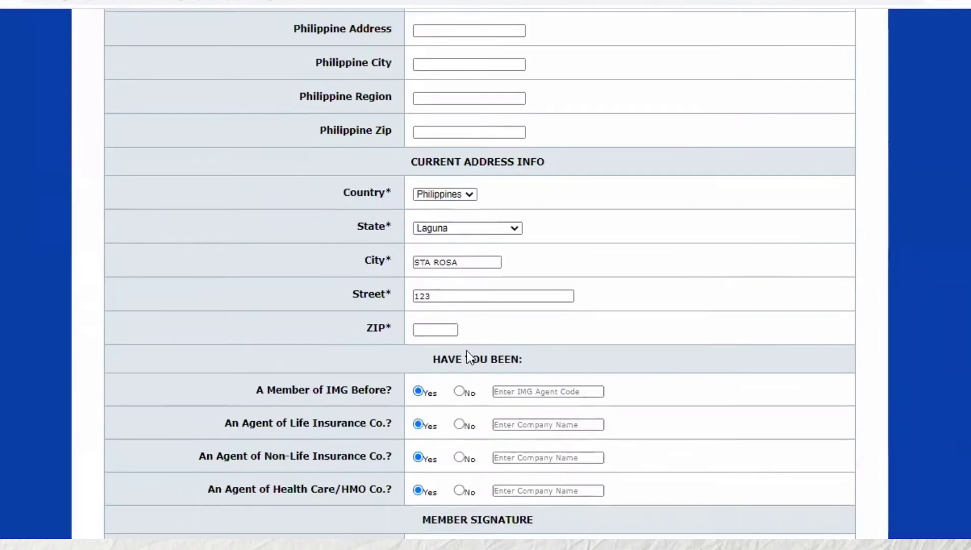
left_click(432, 331)
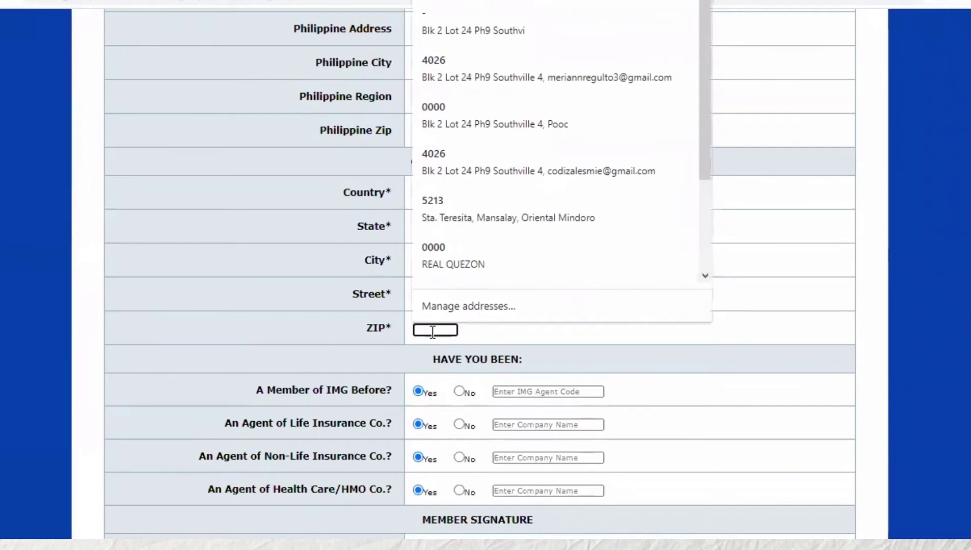
type("4026")
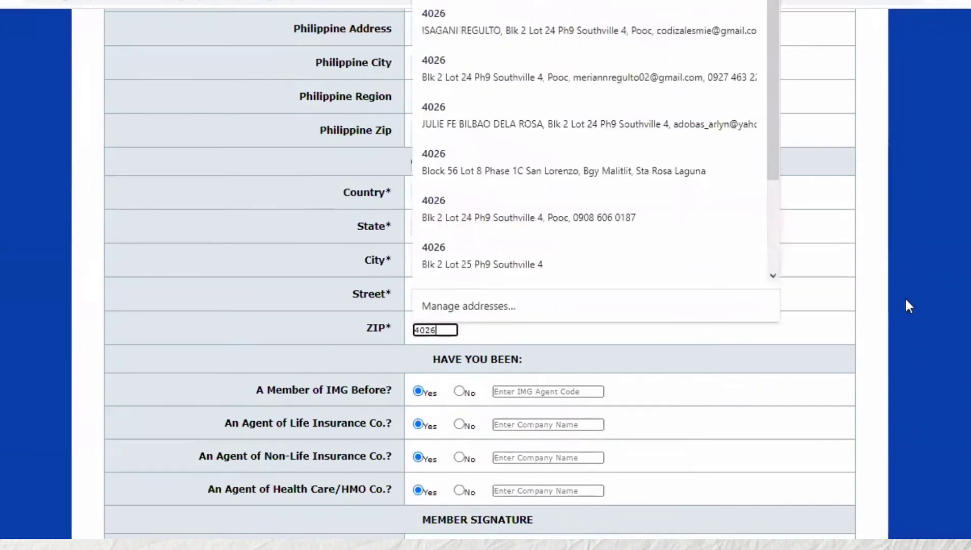
left_click(942, 290)
scroll(944, 300, "down", 2)
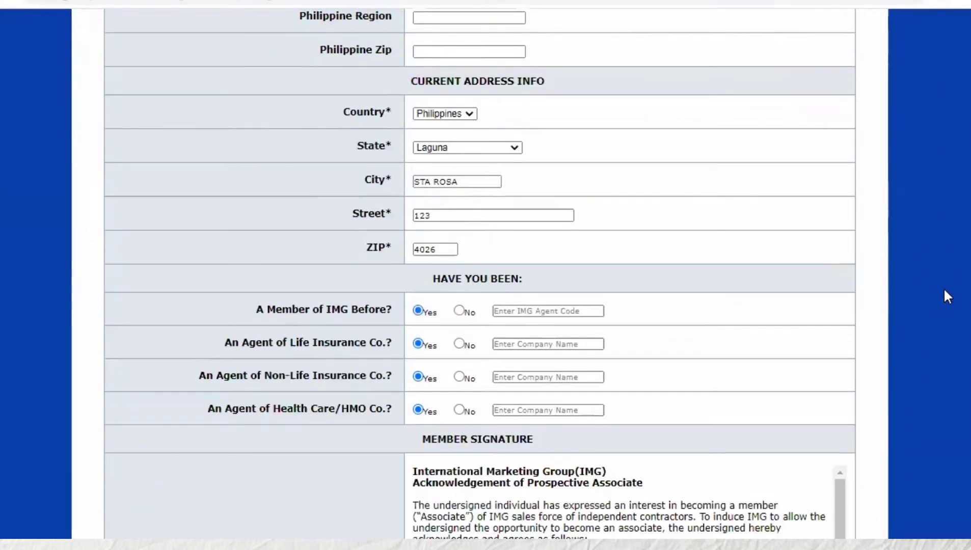
Answer No to prior IMG membership and to life, non-life and Health Care/HMO agent work.
scroll(946, 276, "down", 6)
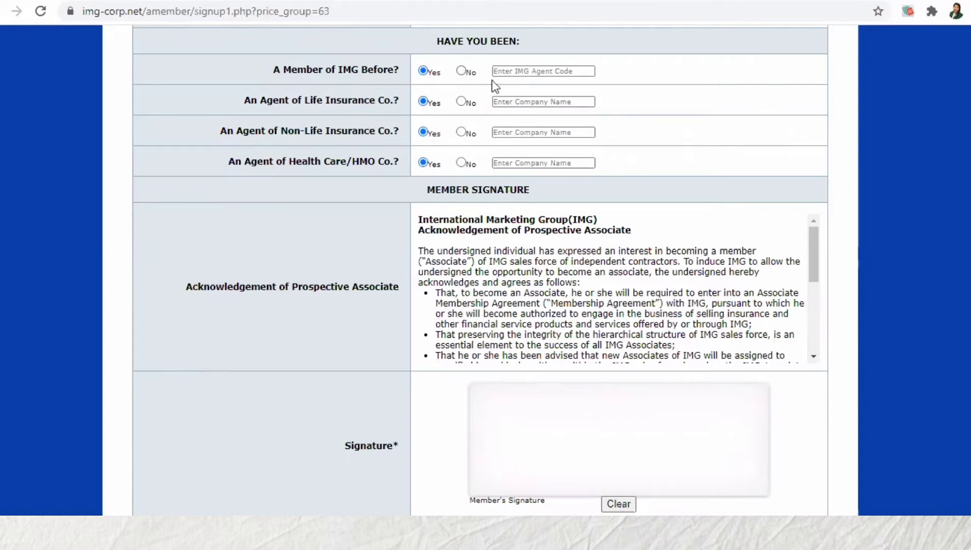
left_click(461, 71)
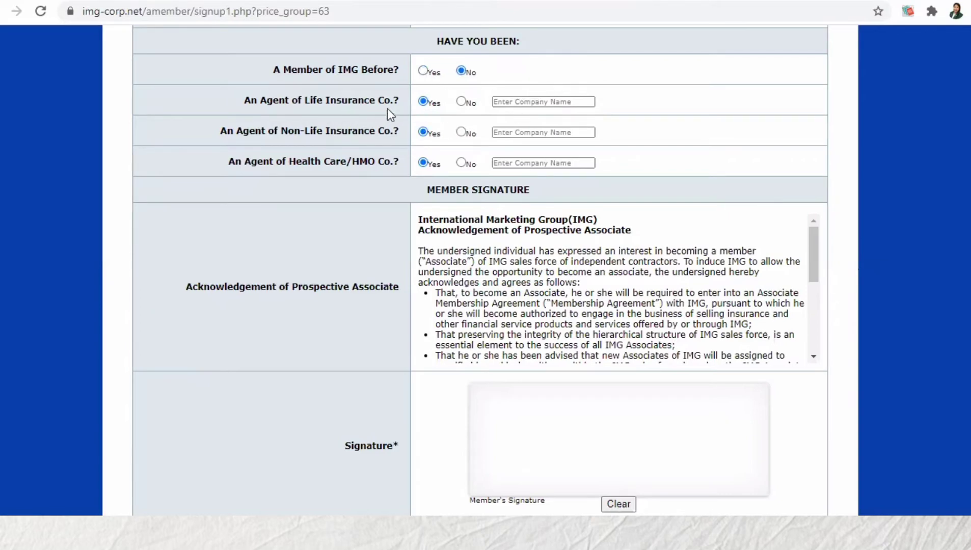
left_click(462, 101)
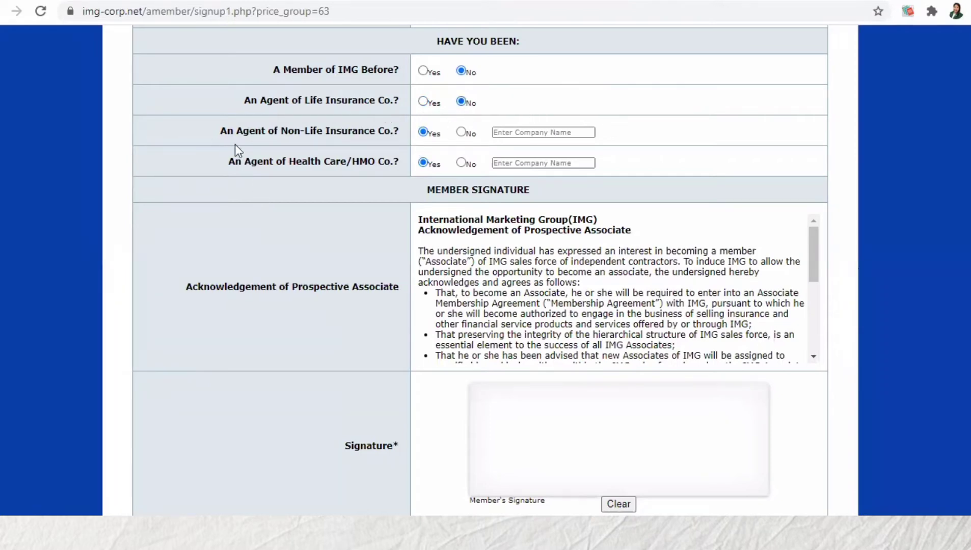
left_click(469, 133)
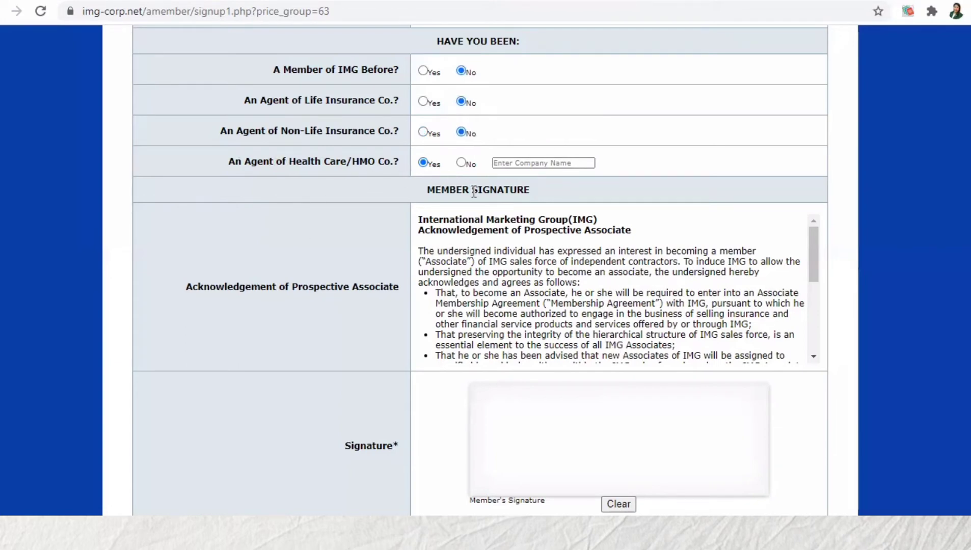
left_click(463, 163)
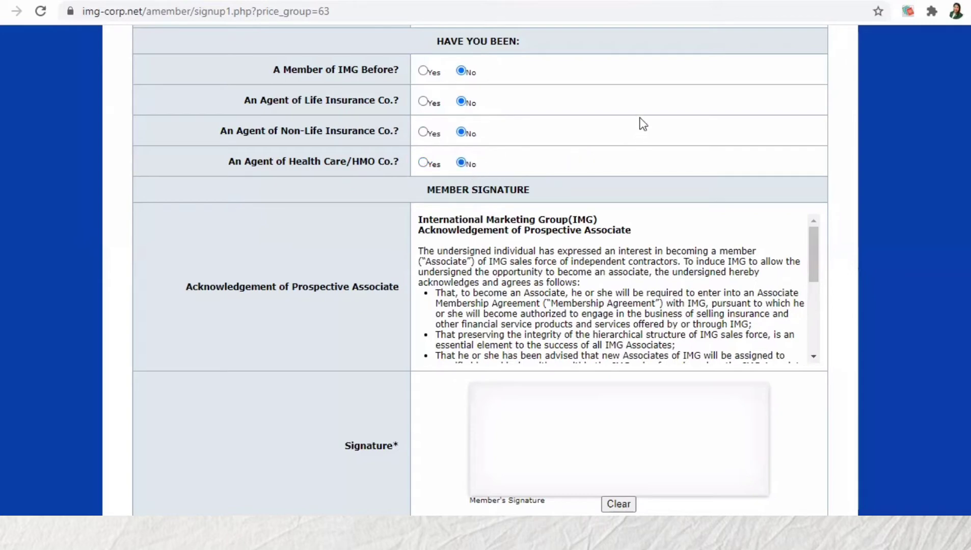
scroll(874, 165, "up", 1)
scroll(878, 168, "down", 1)
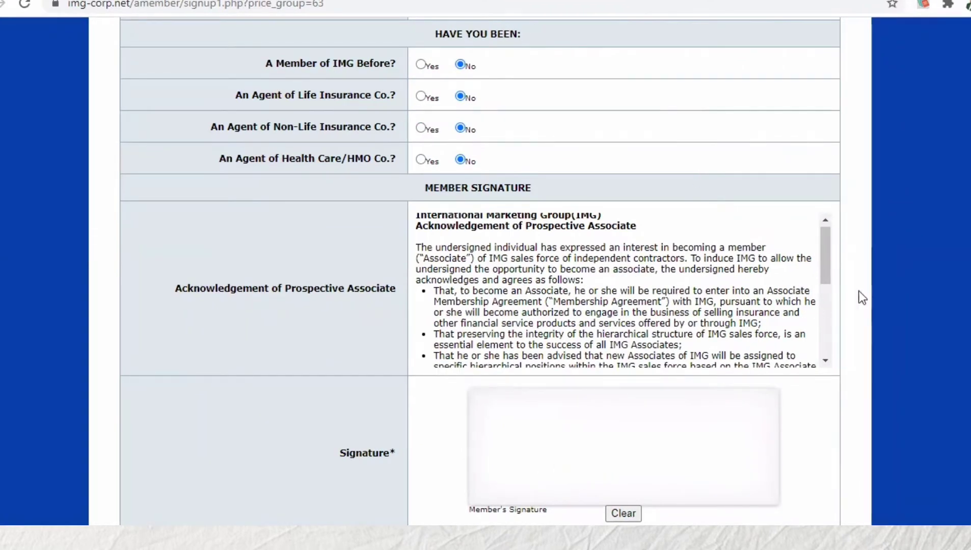
scroll(479, 305, "down", 2)
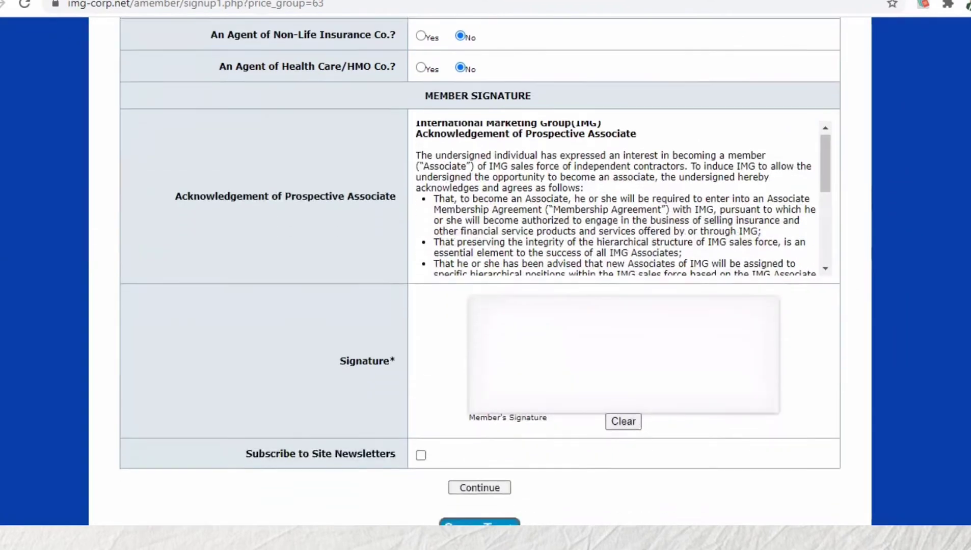
scroll(479, 305, "up", 1)
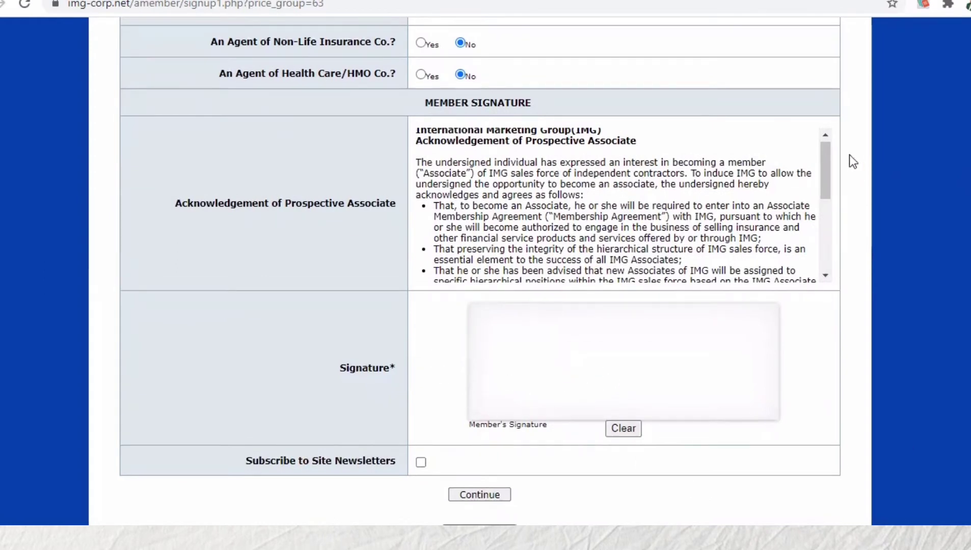
left_click_drag(829, 154, 835, 147)
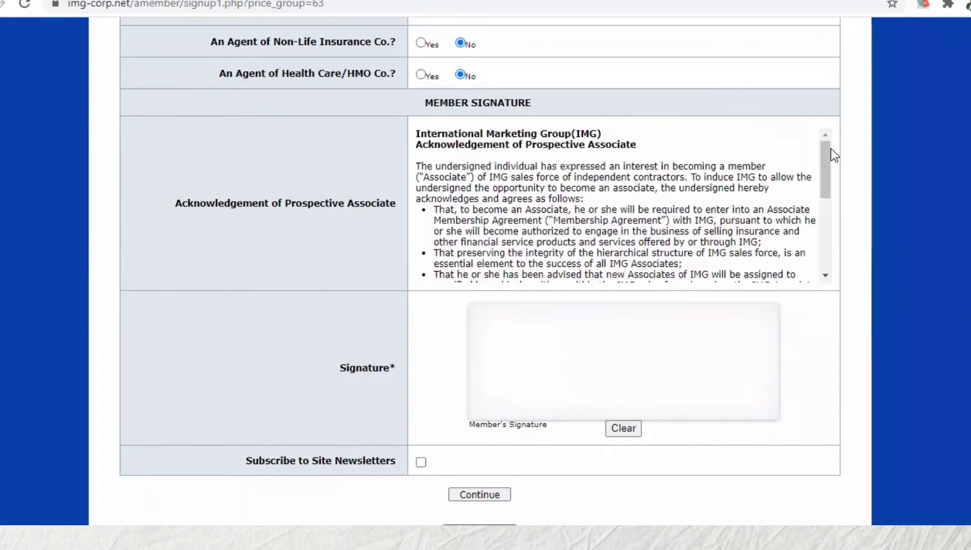
left_click_drag(825, 150, 833, 149)
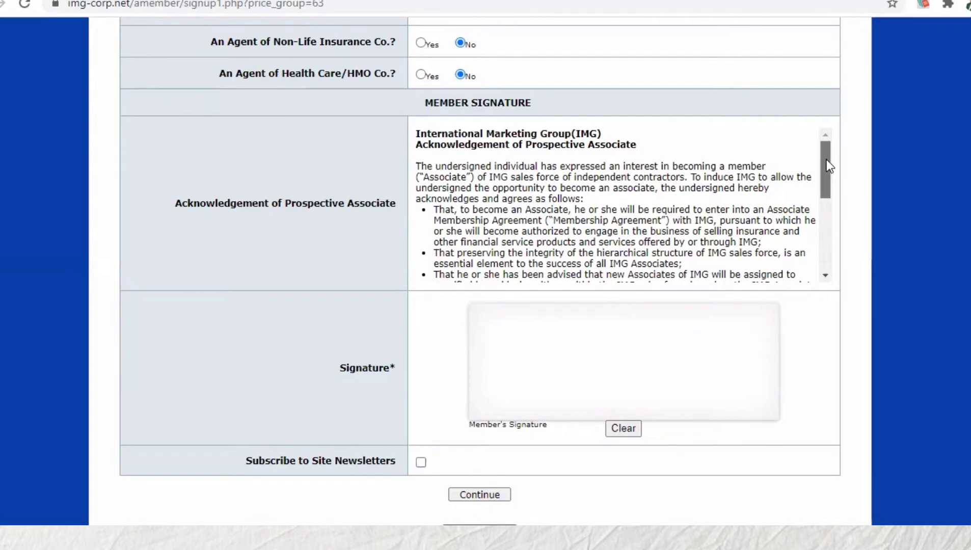
left_click_drag(827, 159, 829, 169)
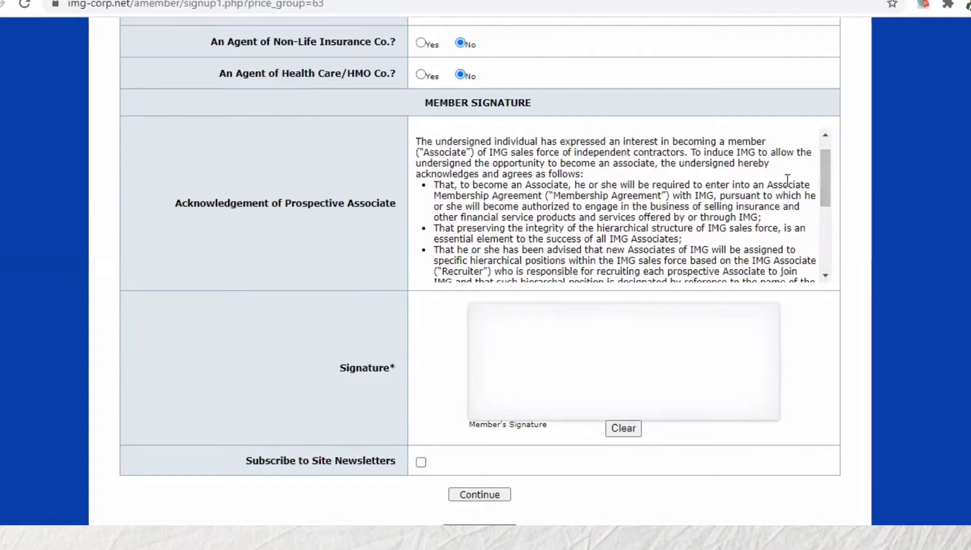
left_click_drag(826, 168, 828, 245)
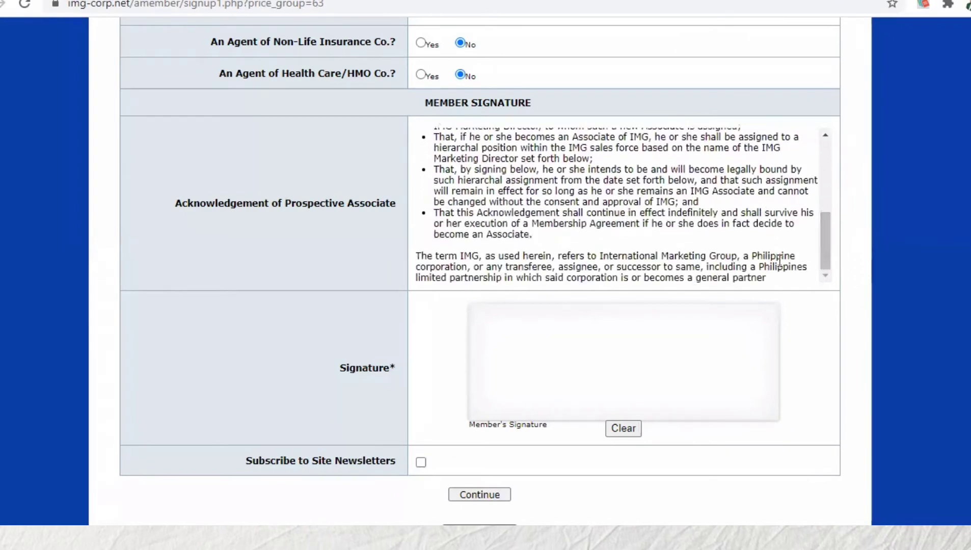
left_click_drag(821, 249, 828, 268)
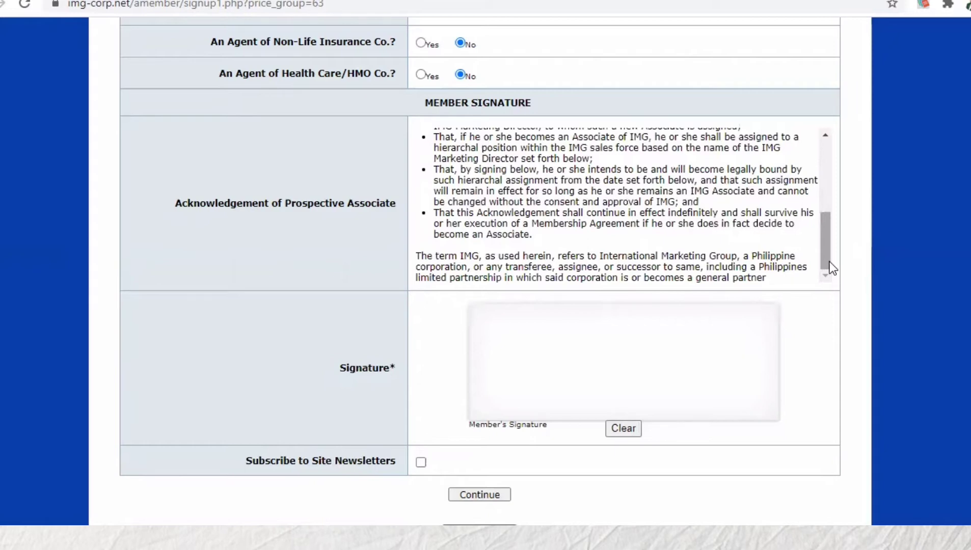
left_click_drag(827, 247, 826, 172)
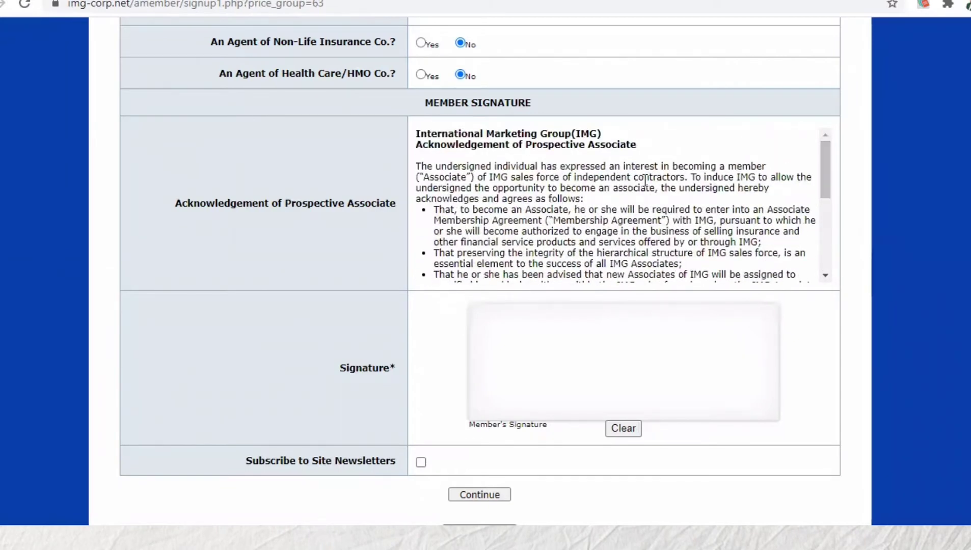
left_click_drag(822, 158, 826, 150)
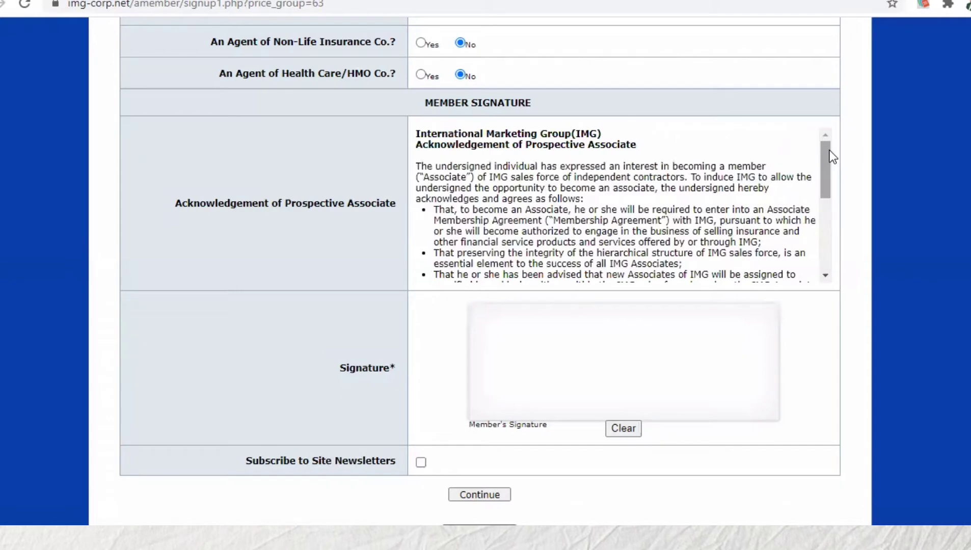
left_click(830, 156)
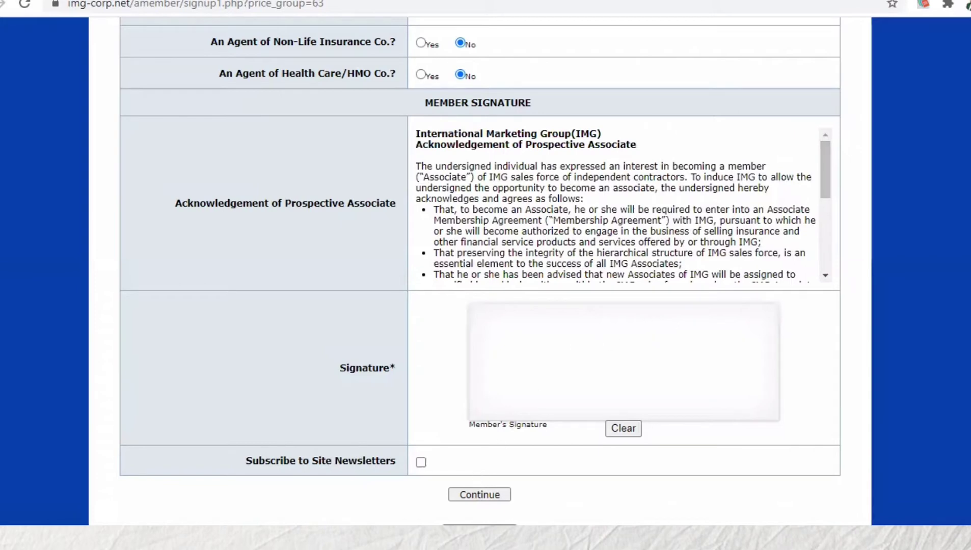
Draw a two-stroke handwritten signature in the Member's Signature pad.
left_click_drag(525, 380, 553, 349)
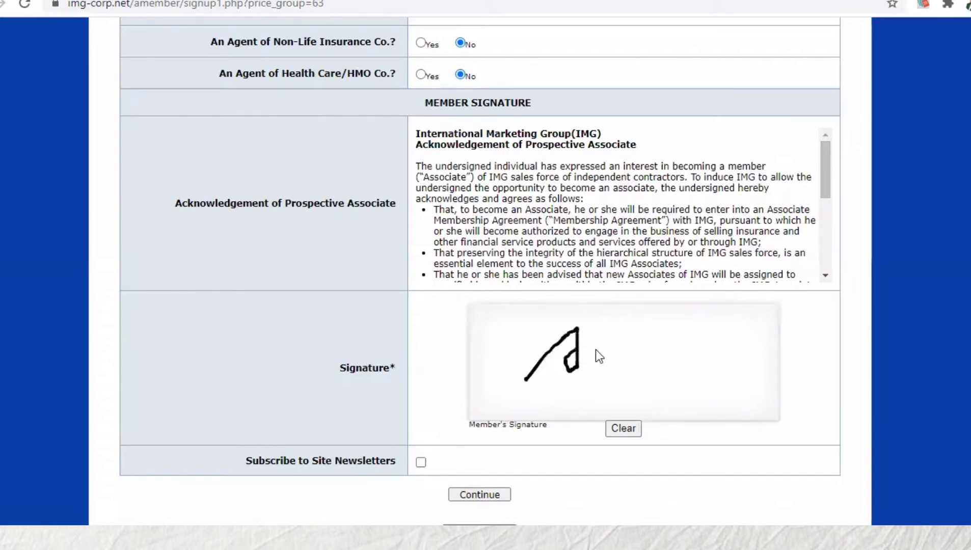
left_click_drag(605, 338, 660, 364)
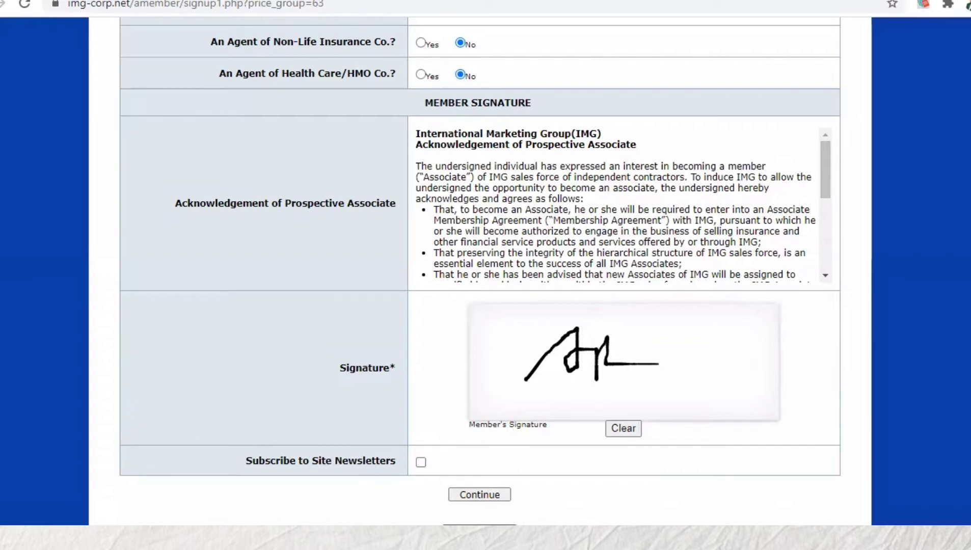
scroll(951, 464, "down", 1)
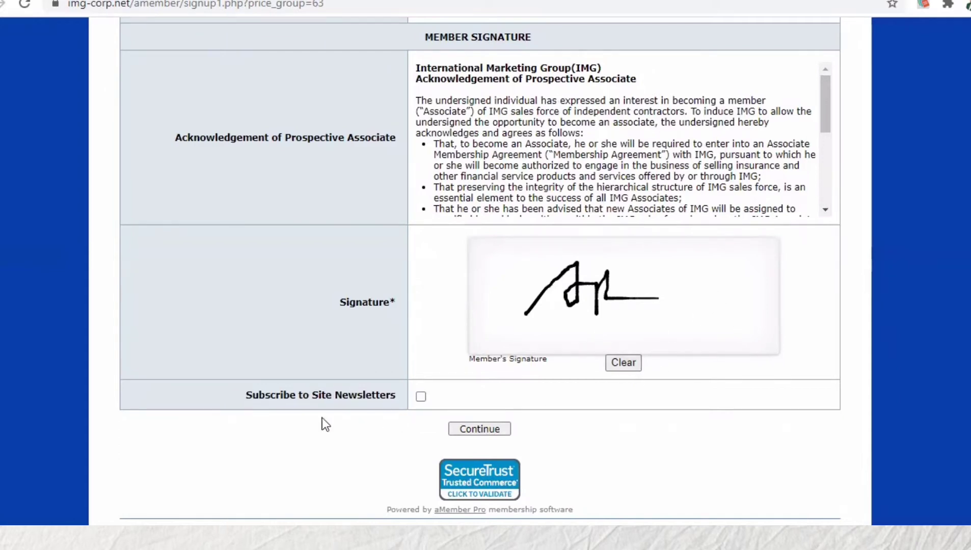
Subscribe to the site newsletters and submit the form with Continue.
left_click(421, 397)
scroll(480, 269, "down", 1)
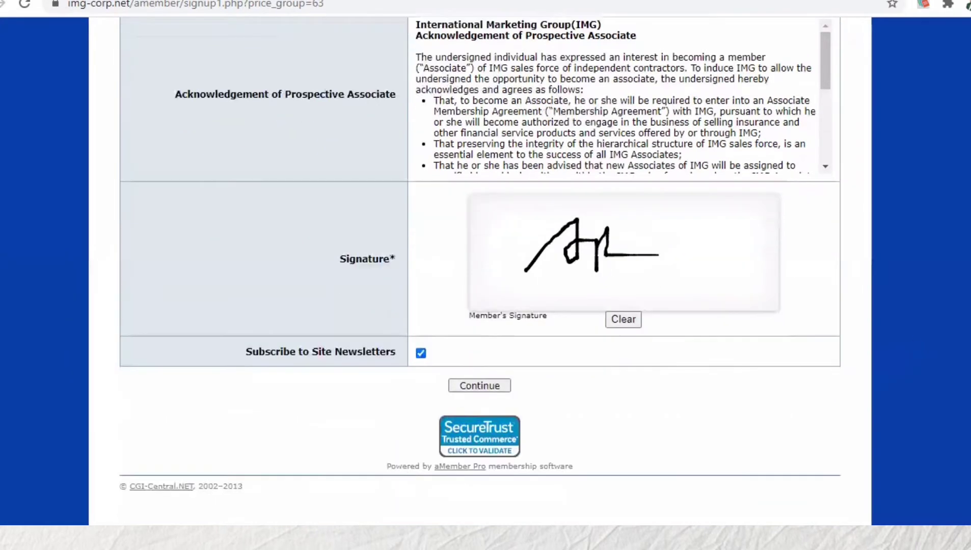
scroll(479, 271, "up", 2)
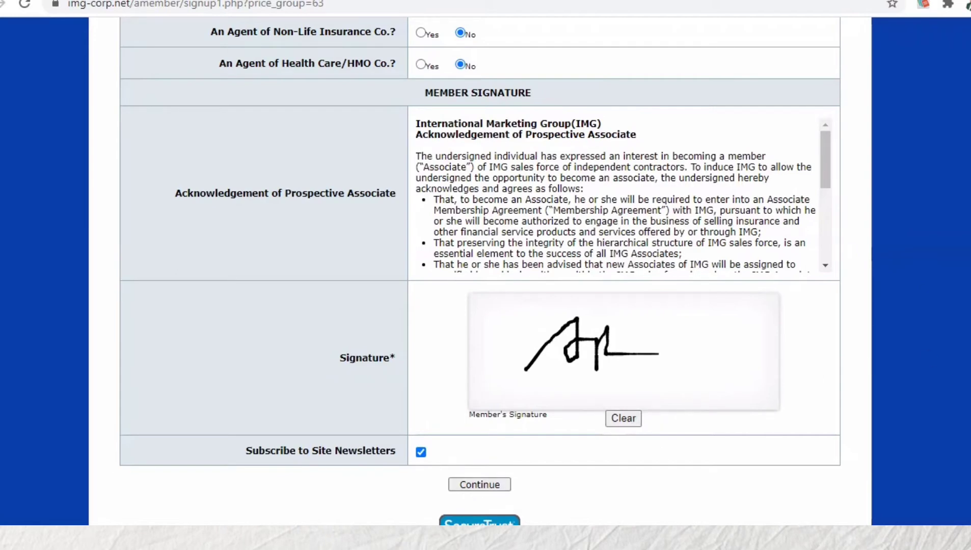
scroll(579, 435, "down", 2)
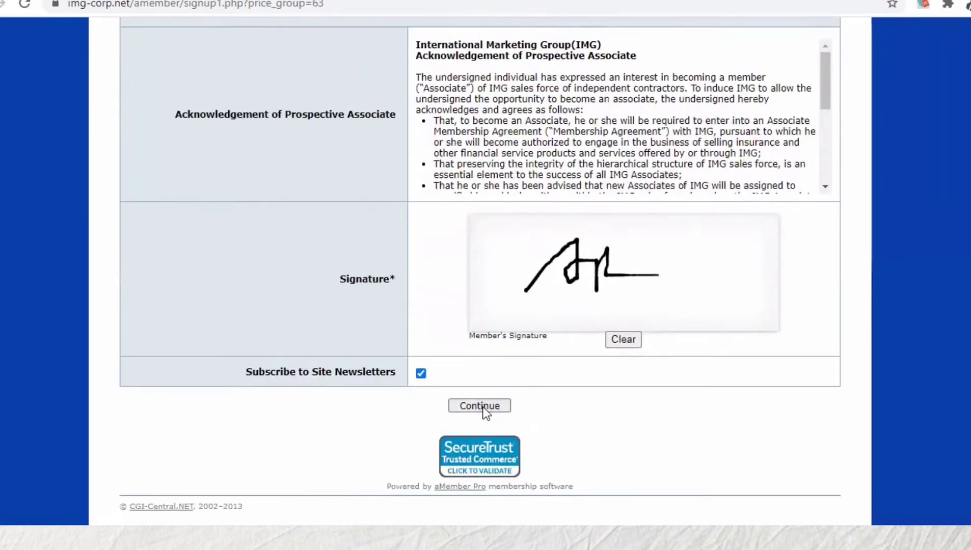
left_click(480, 406)
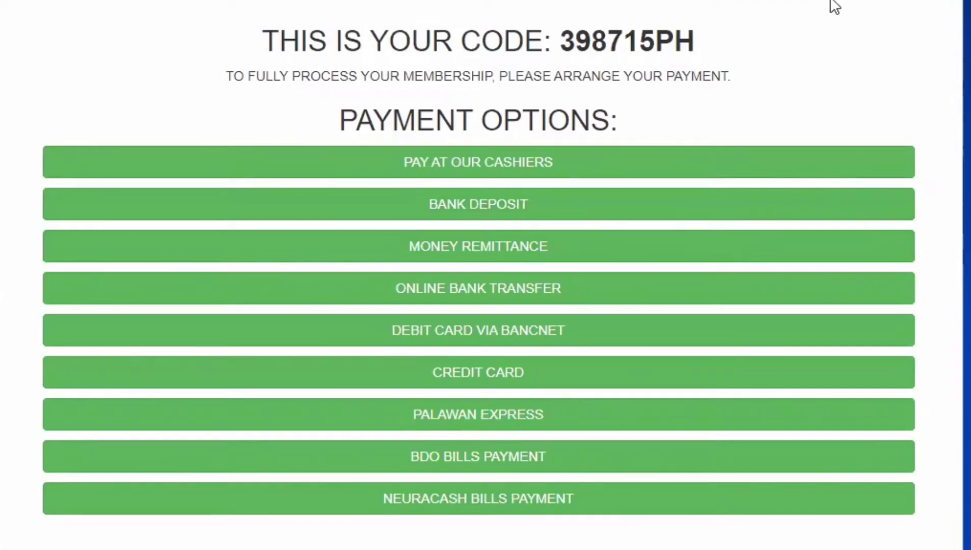
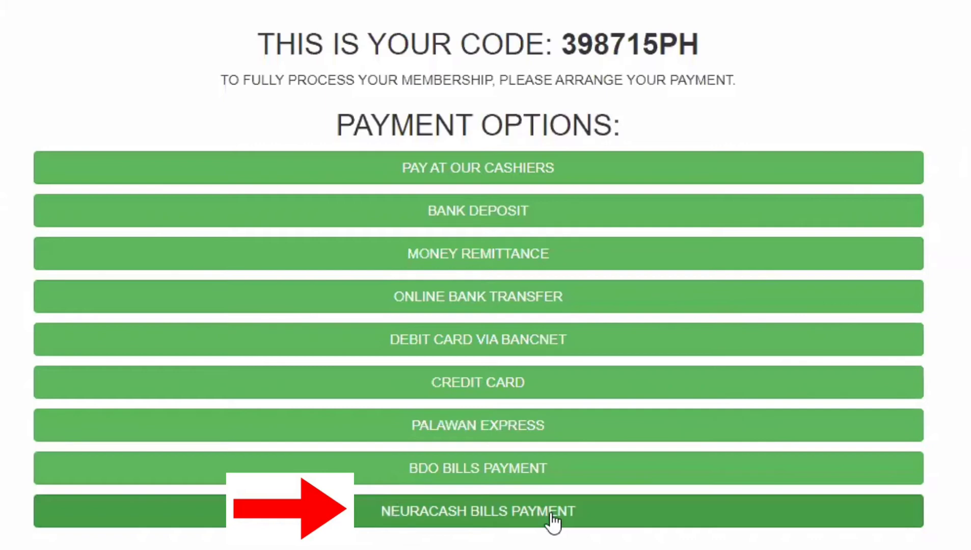
Choose NeuraCash Bills Payment, fill Address Line 2 and the billing mobile number, and submit.
left_click(553, 522)
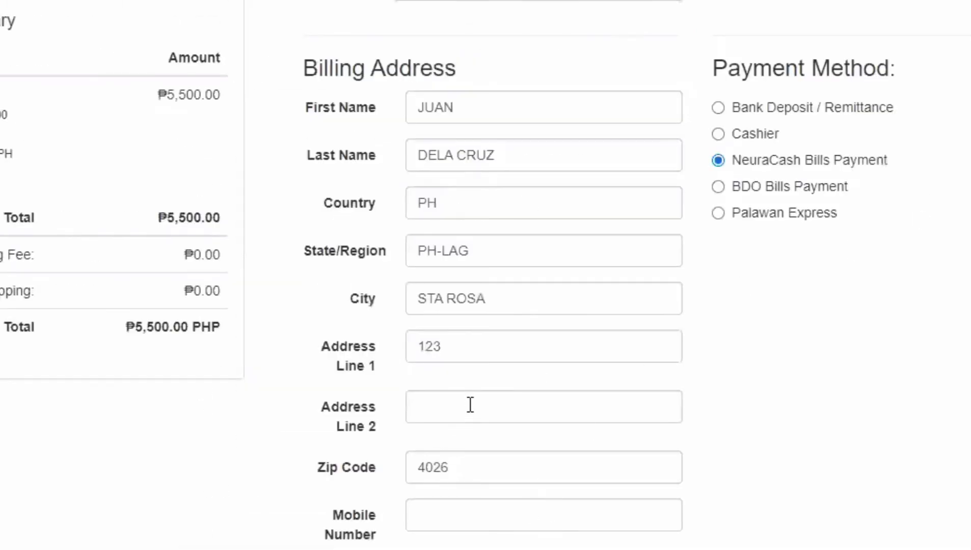
left_click(470, 404)
left_click(440, 510)
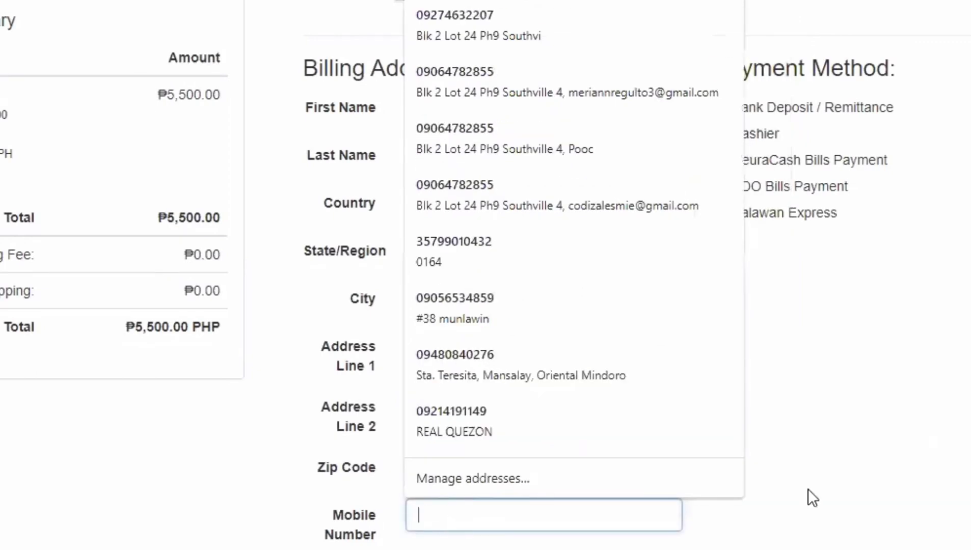
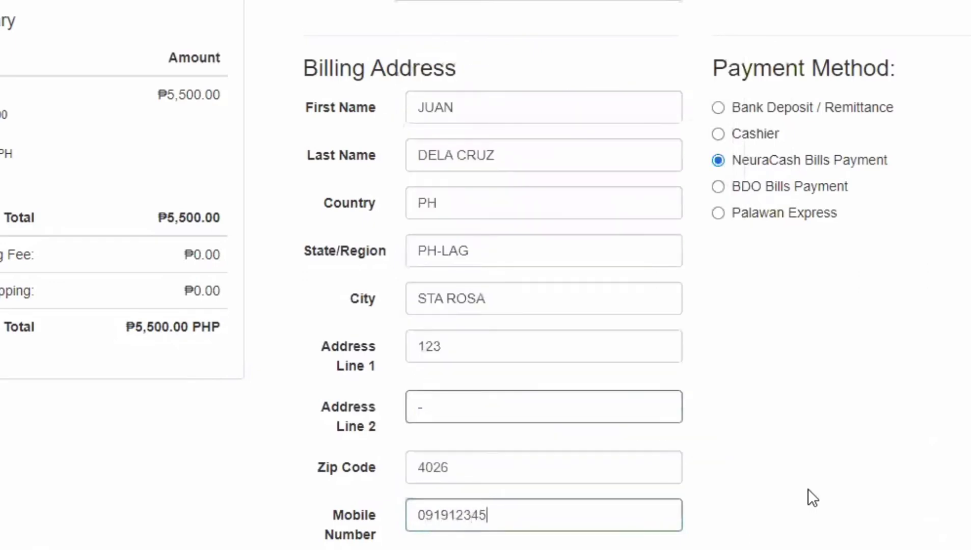
key("Return")
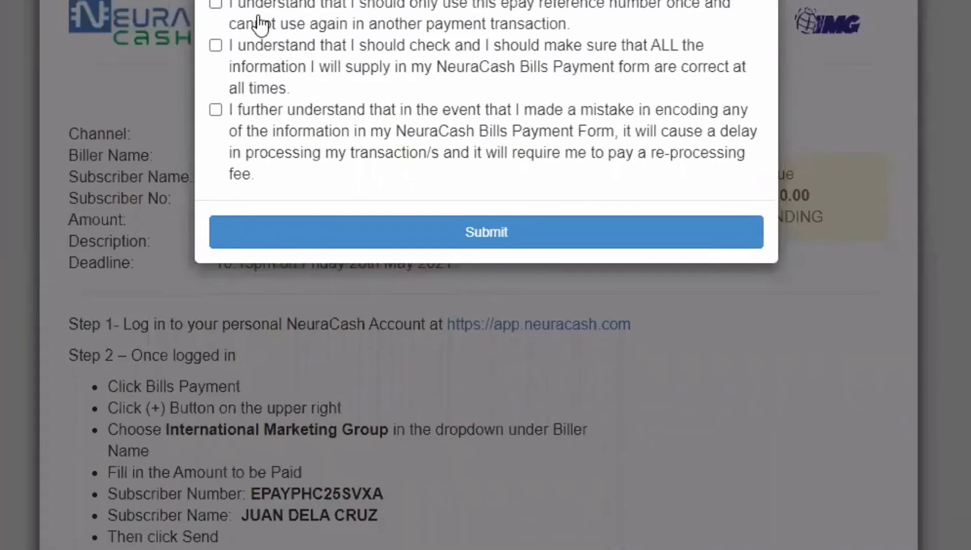
Accept the single-use reference number and re-processing fee terms, then submit them.
left_click(216, 4)
left_click(236, 114)
left_click(548, 238)
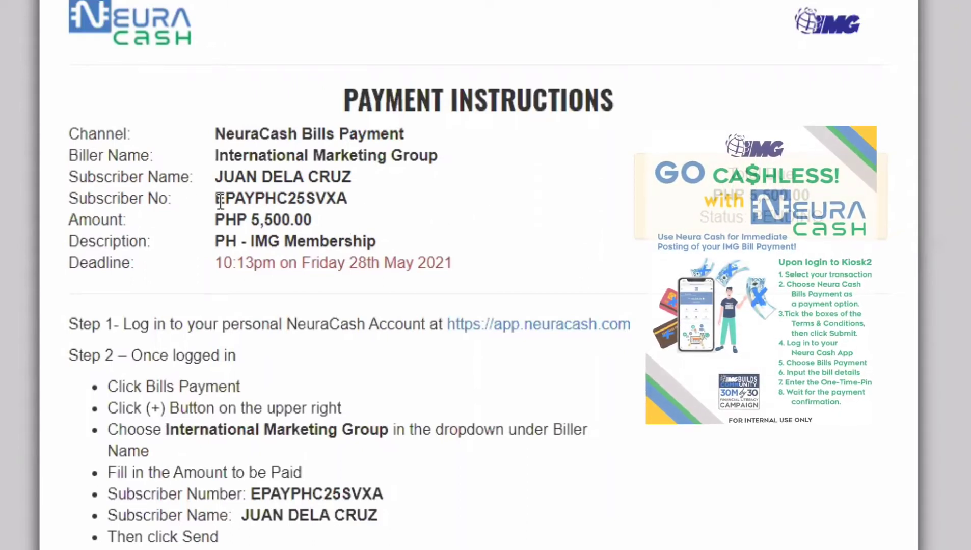
Highlight the NeuraCash subscriber name, subscriber number and payment amount on the instructions page.
left_click_drag(215, 177, 351, 174)
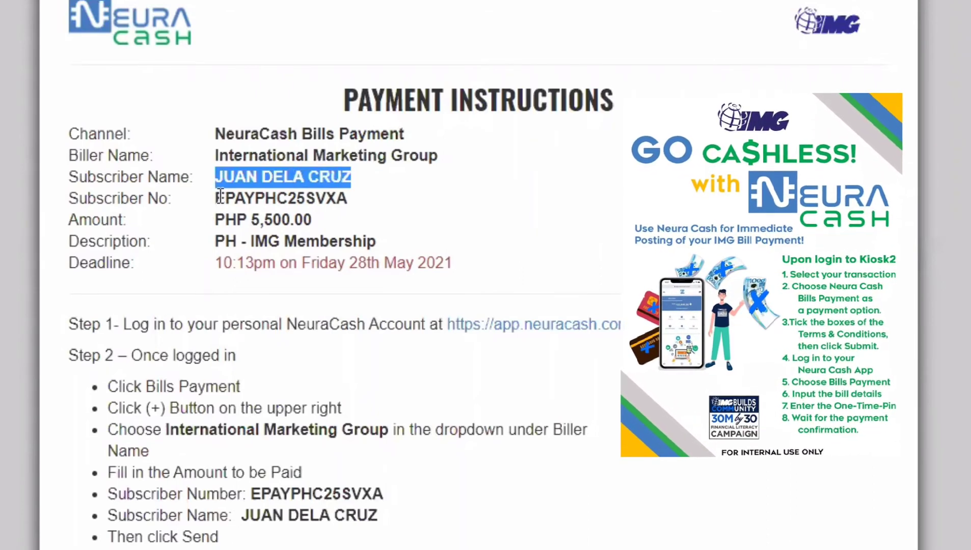
left_click_drag(217, 198, 348, 199)
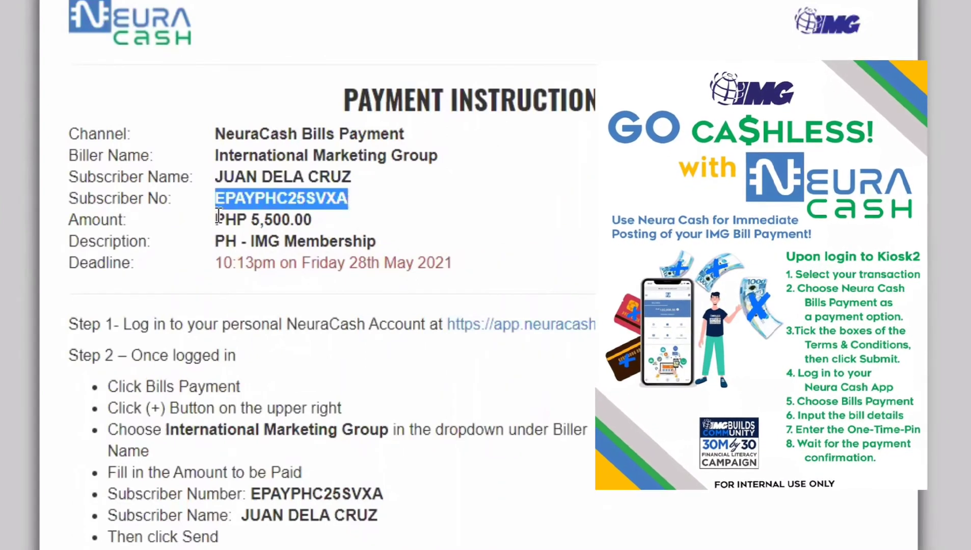
left_click_drag(216, 219, 327, 216)
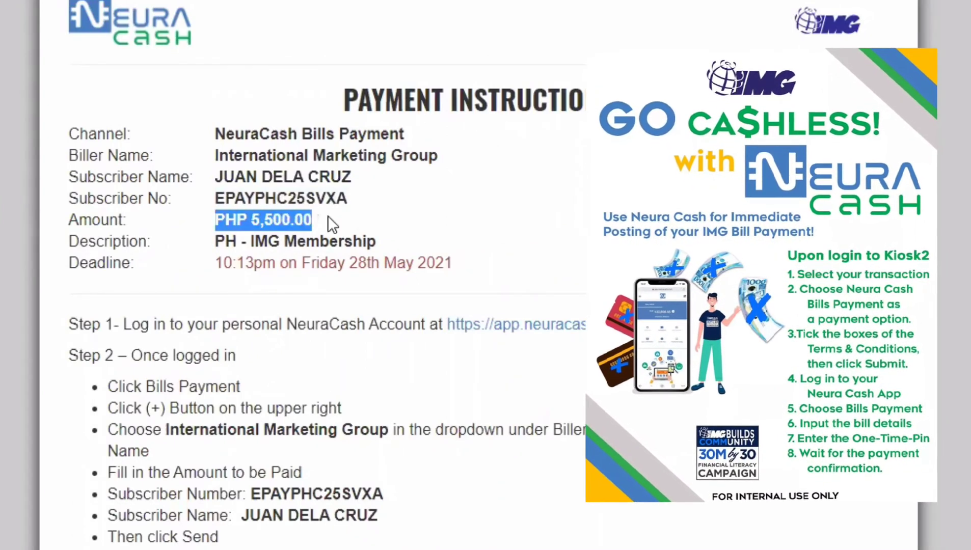
left_click(473, 219)
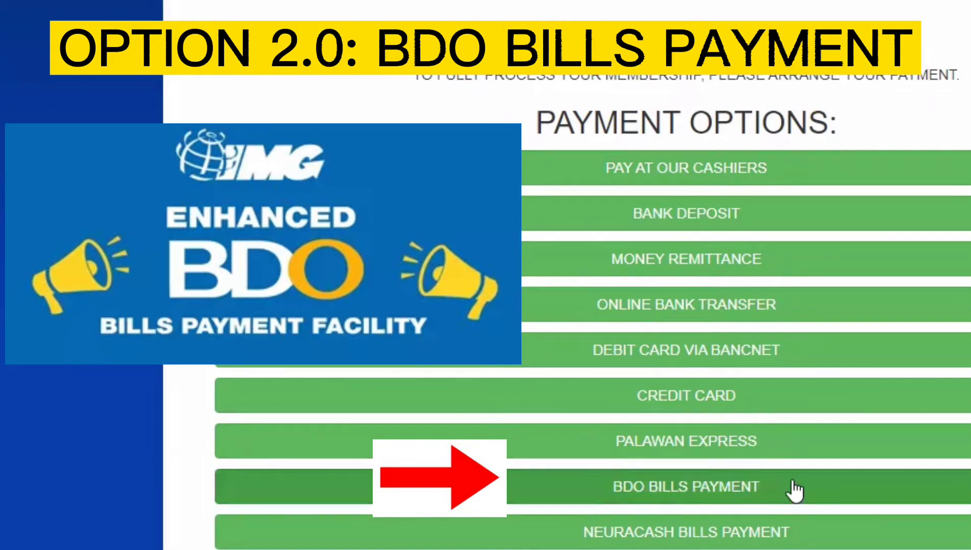
Choose BDO Bills Payment, enter '-' as Address Line 2, pick the saved mobile number, and continue.
left_click(793, 483)
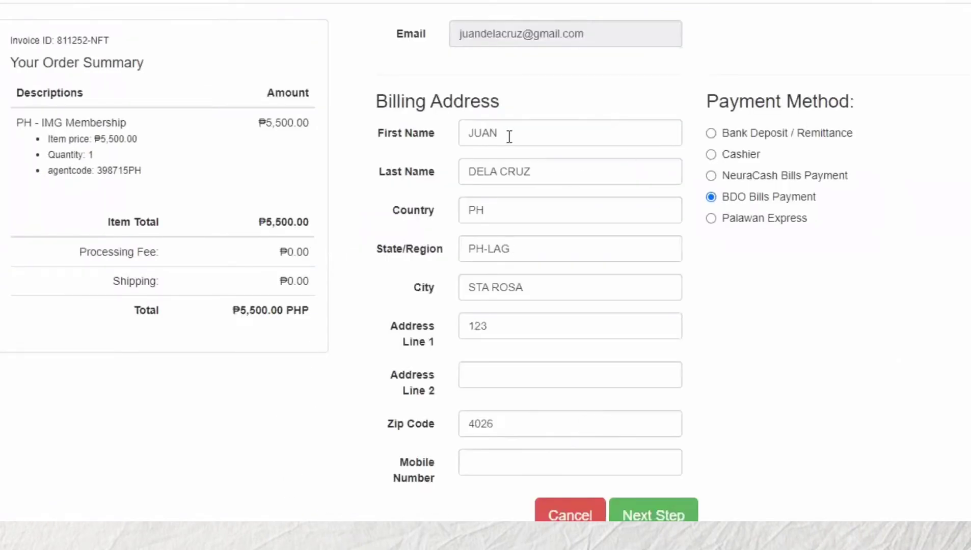
left_click(486, 375)
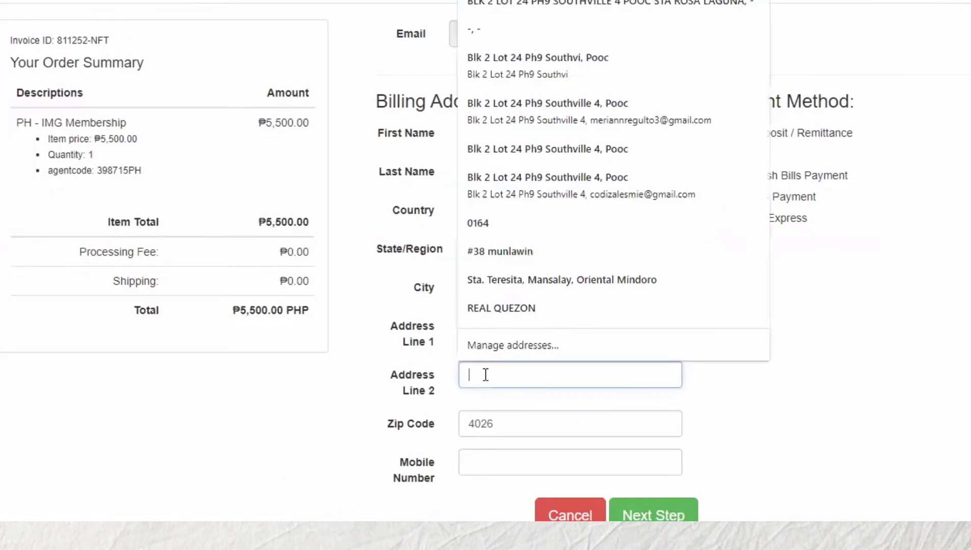
type("-")
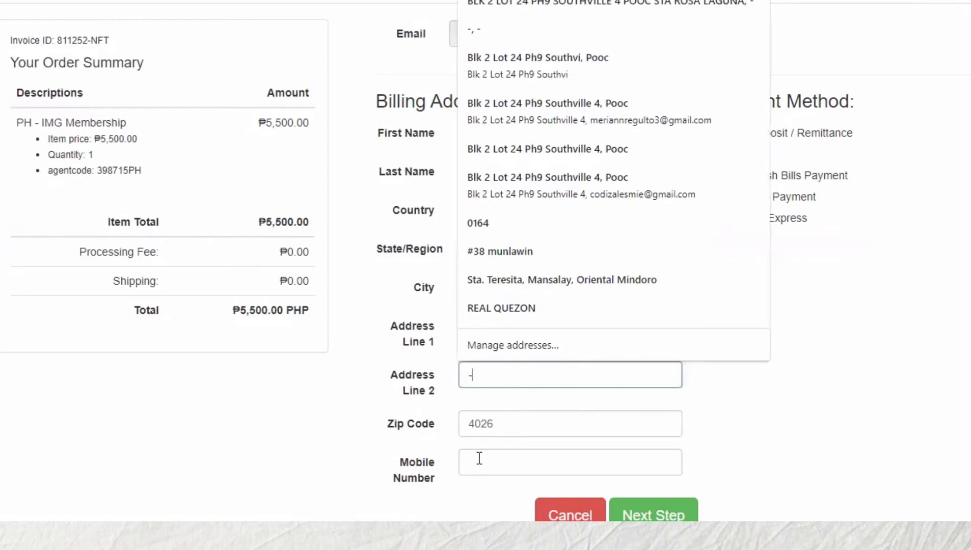
left_click(479, 459)
type("09")
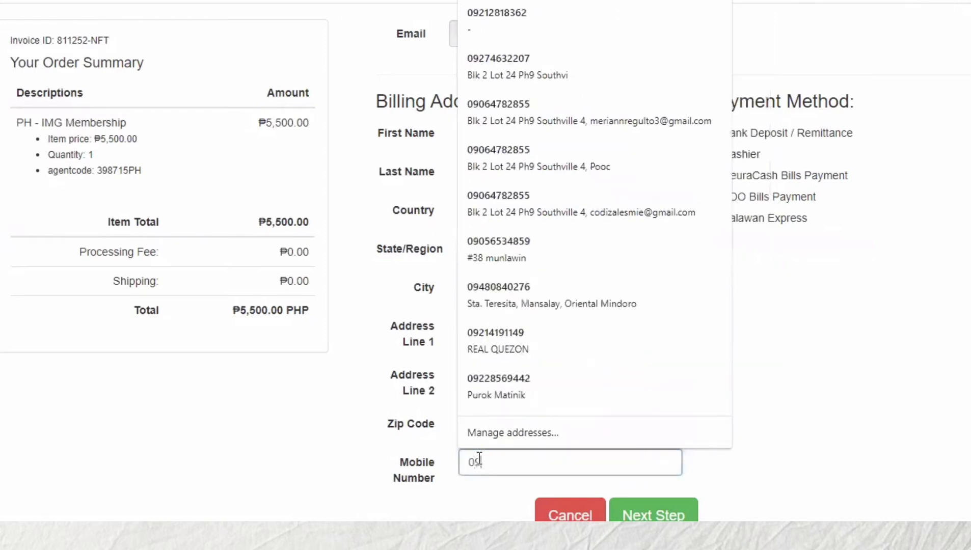
type("19")
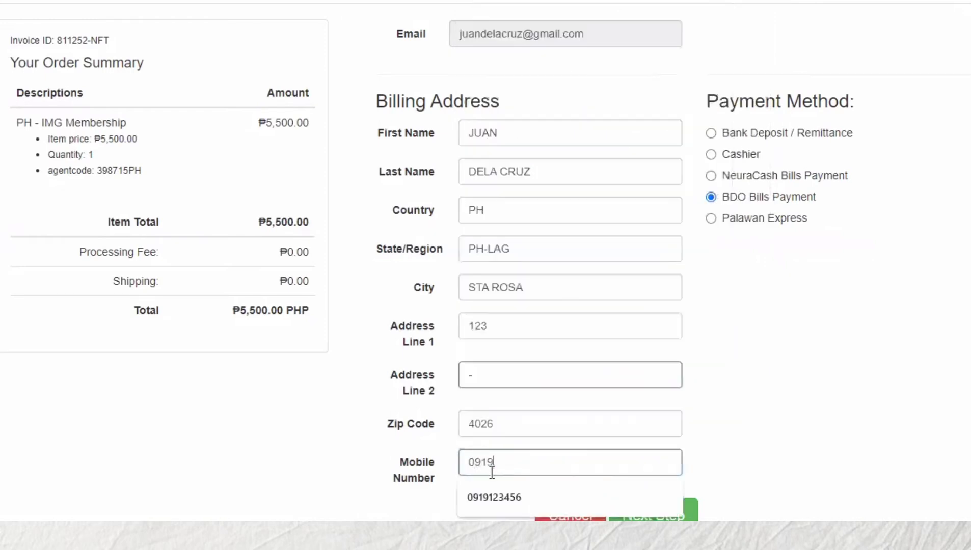
key("Down")
key("Return")
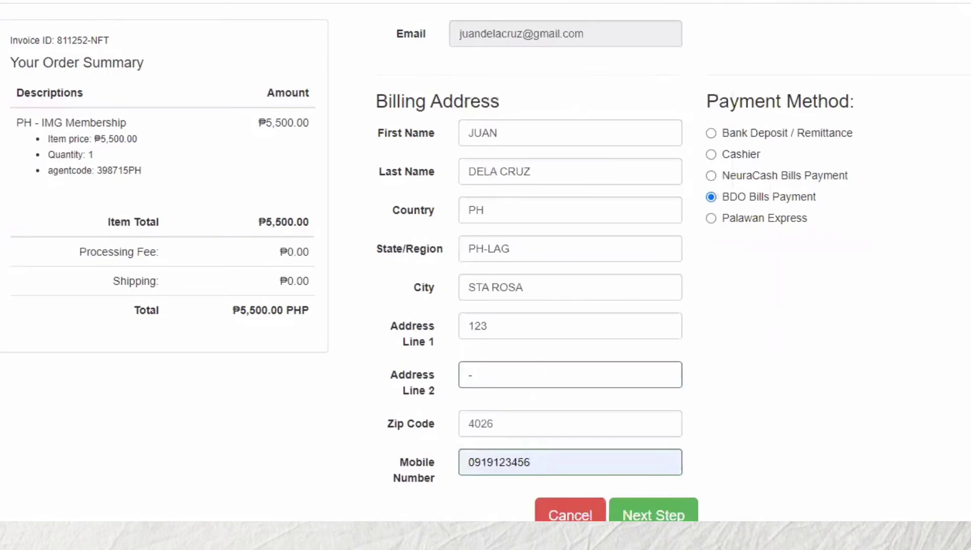
left_click(653, 514)
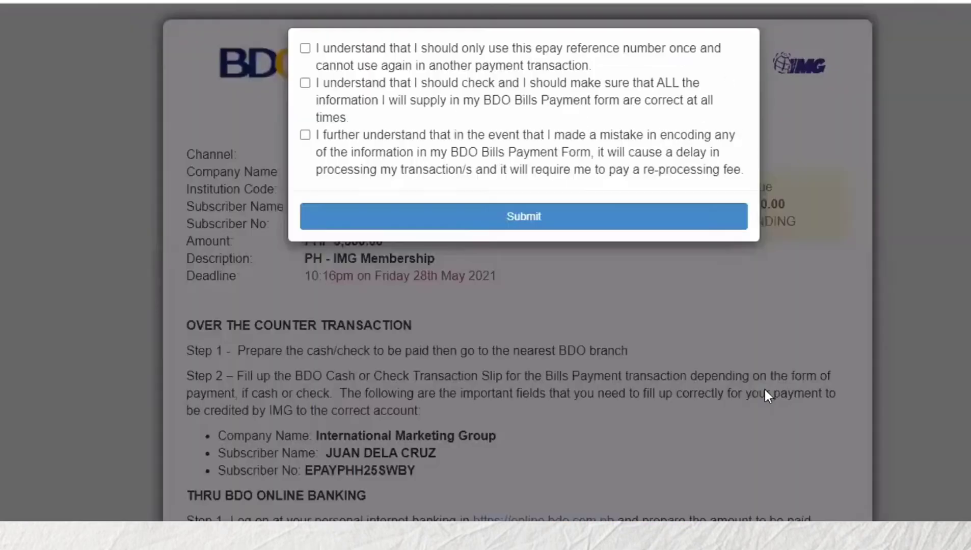
Accept the three BDO terms (single-use reference, double-check details, re-processing fee) and submit them.
left_click(305, 48)
left_click(308, 83)
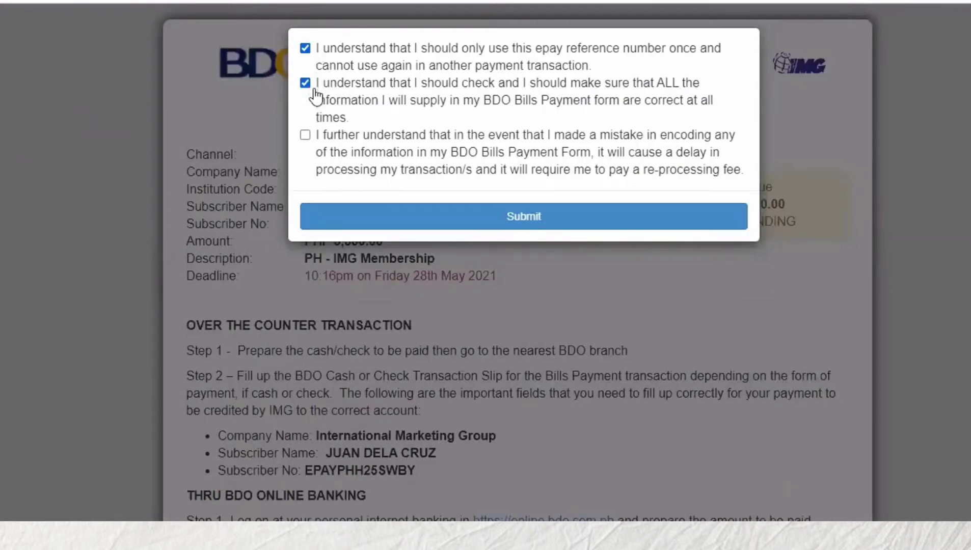
left_click(306, 135)
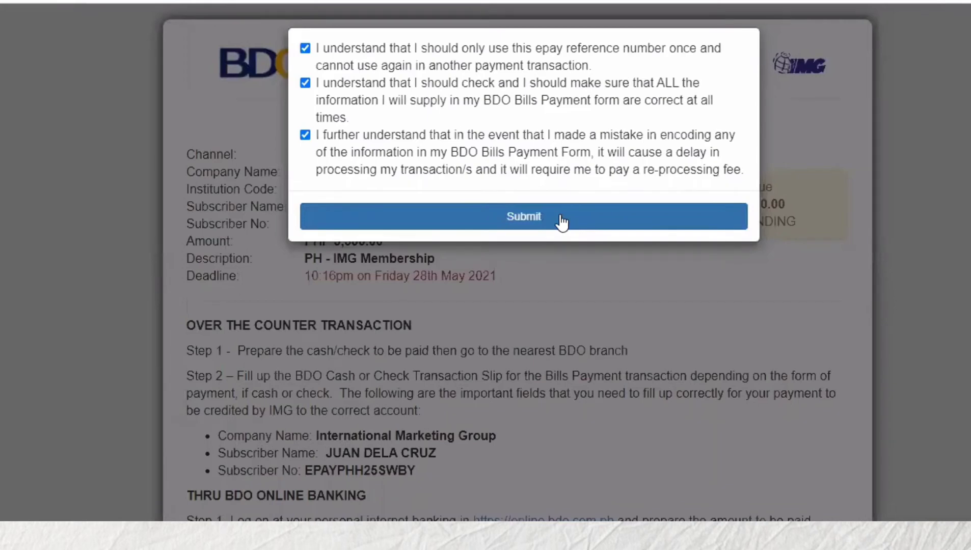
left_click(562, 220)
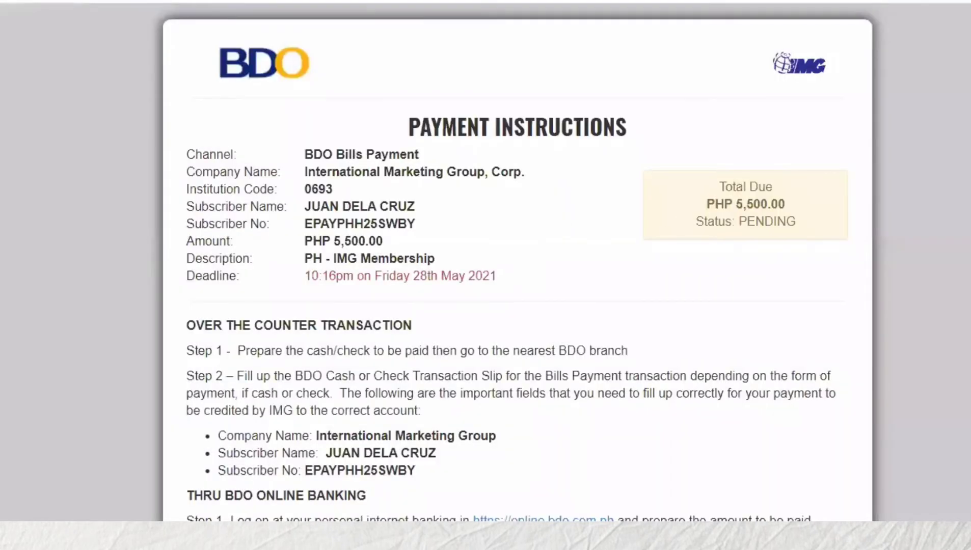
scroll(518, 275, "down", 1)
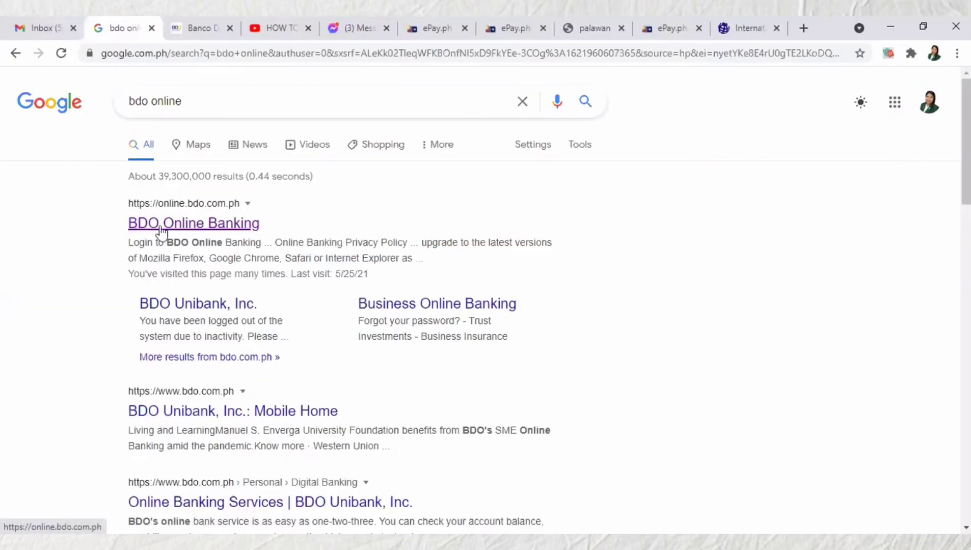
From the BDO Online Banking home page, go to Pay Bills and Reload > Bills Payment > Pay Bills.
left_click(200, 33)
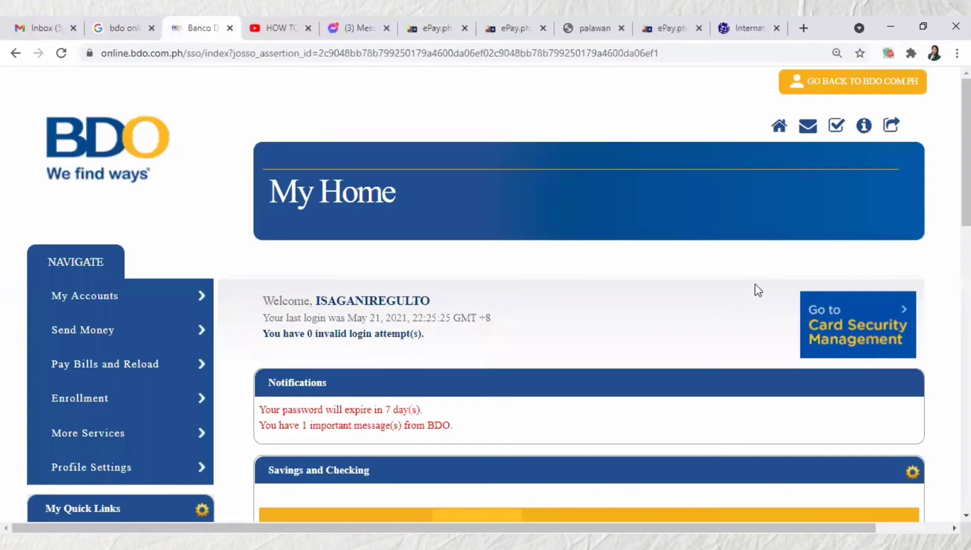
scroll(755, 285, "down", 1)
scroll(755, 285, "up", 1)
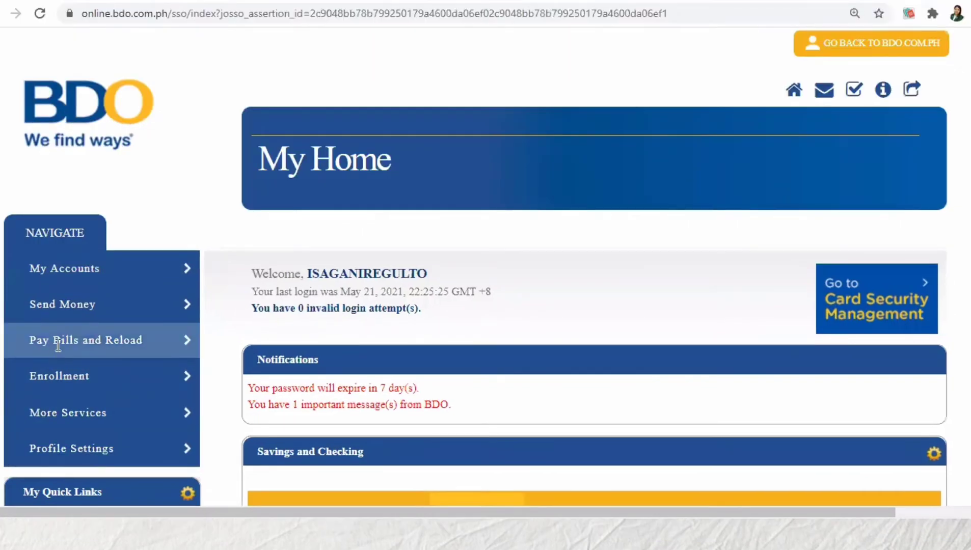
left_click(57, 344)
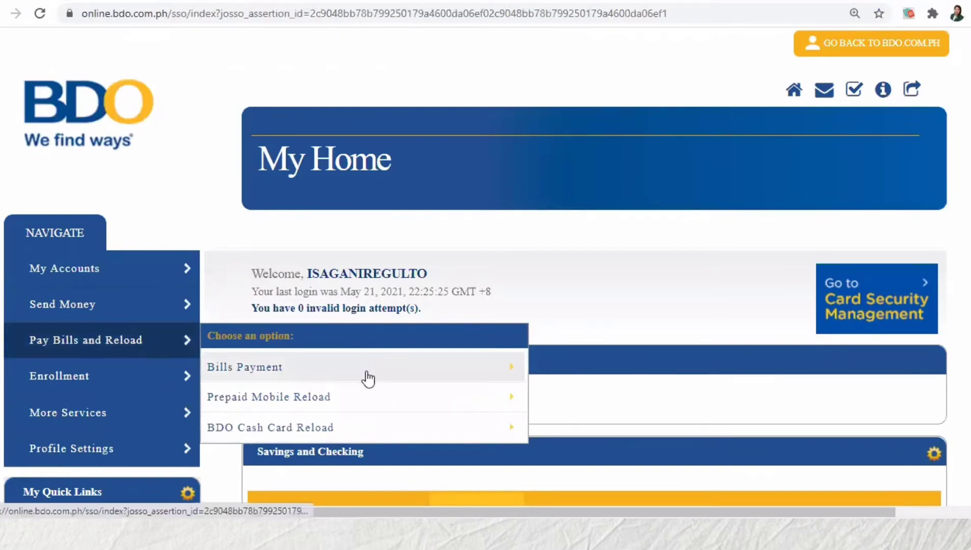
left_click(368, 379)
left_click(323, 427)
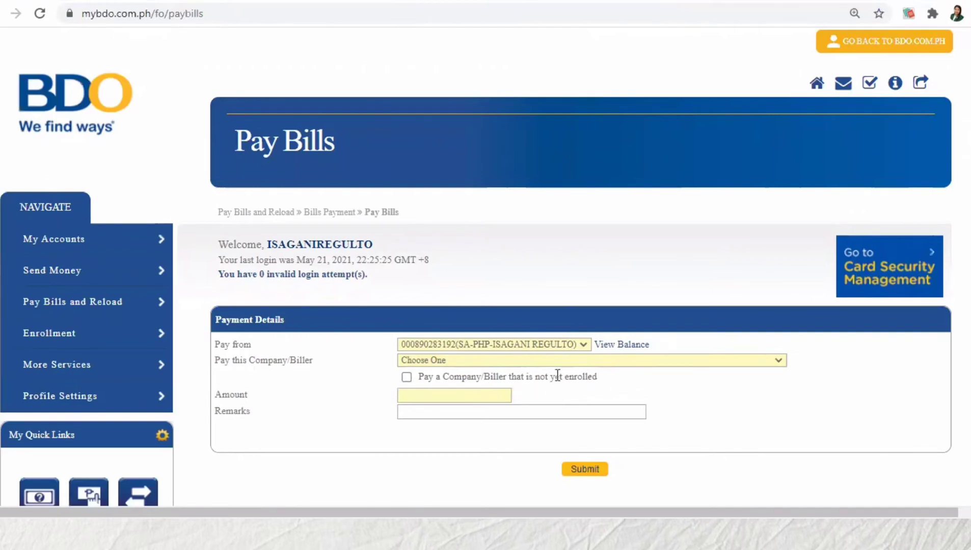
Tick 'Pay a Company/Biller that is not yet enrolled' and browse the Company/Biller list.
left_click(406, 377)
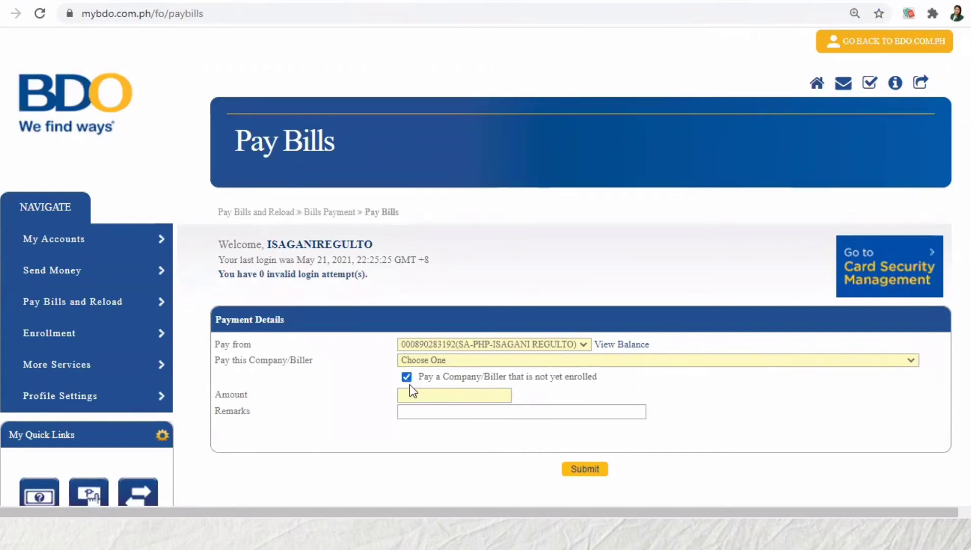
left_click(489, 361)
scroll(659, 213, "down", 15)
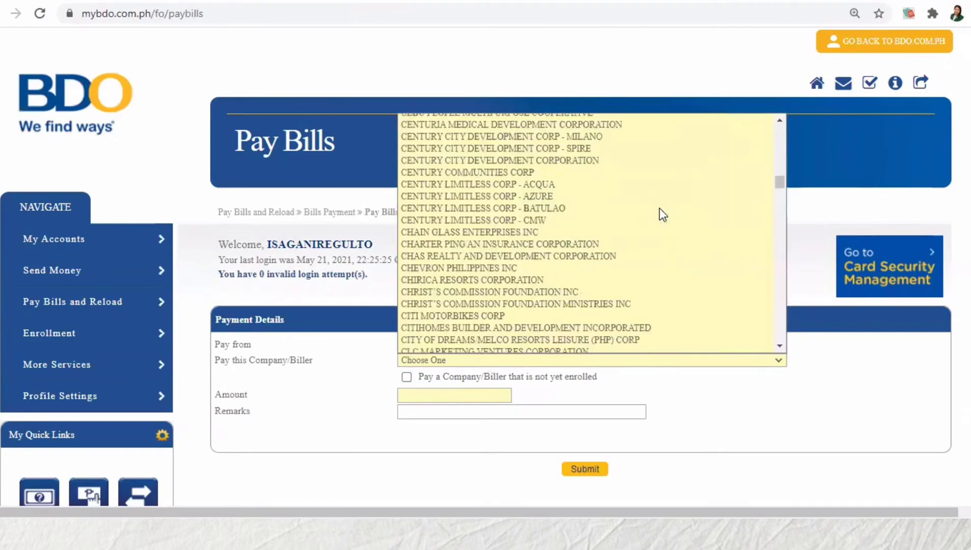
scroll(659, 208, "down", 15)
scroll(659, 209, "up", 20)
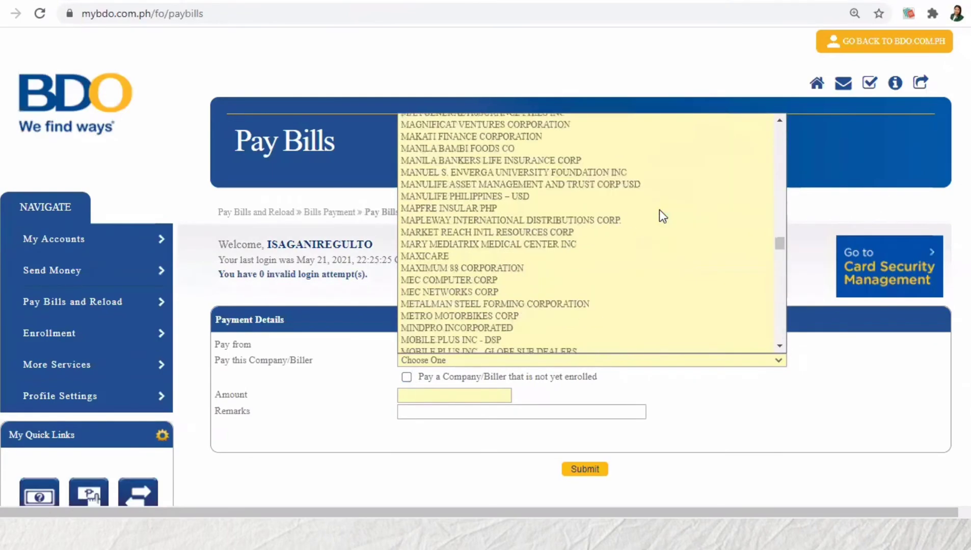
scroll(659, 209, "up", 10)
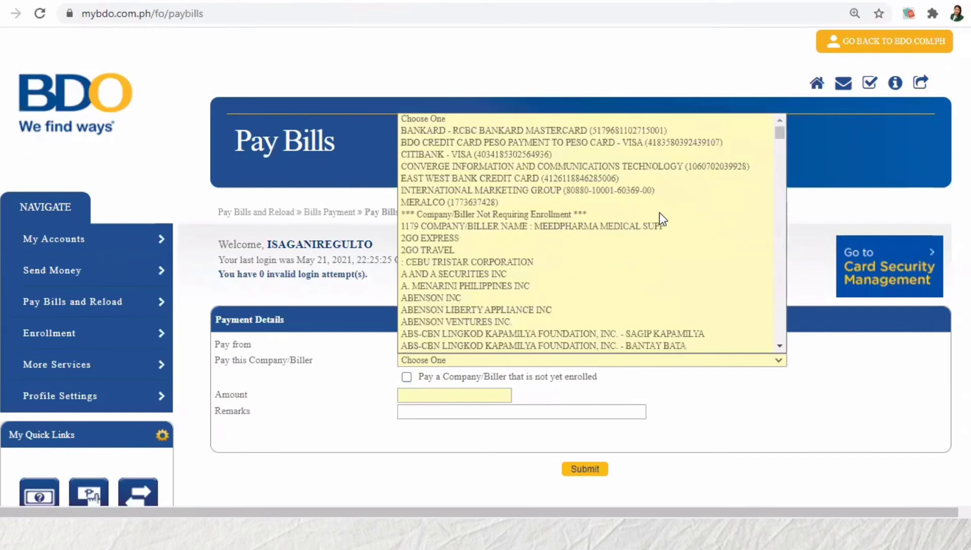
left_click(355, 396)
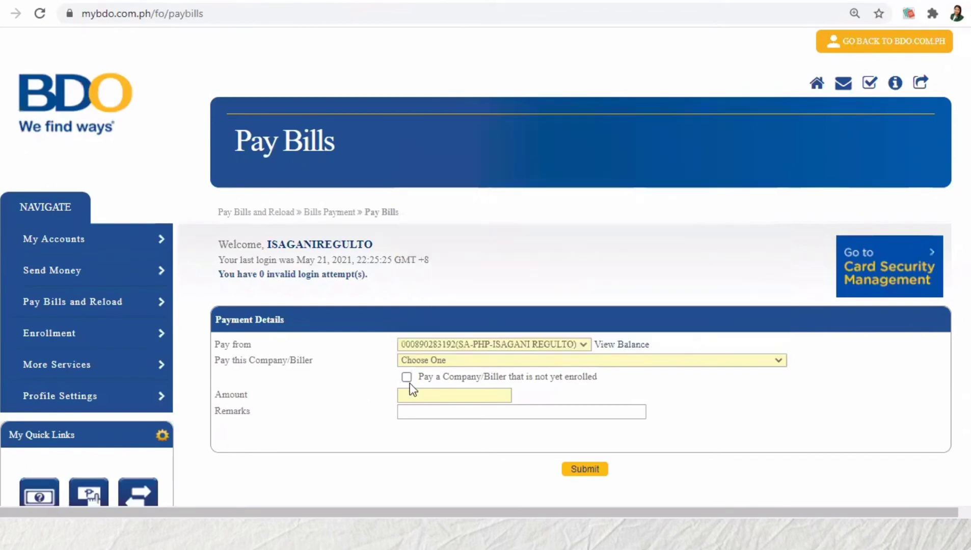
left_click(406, 378)
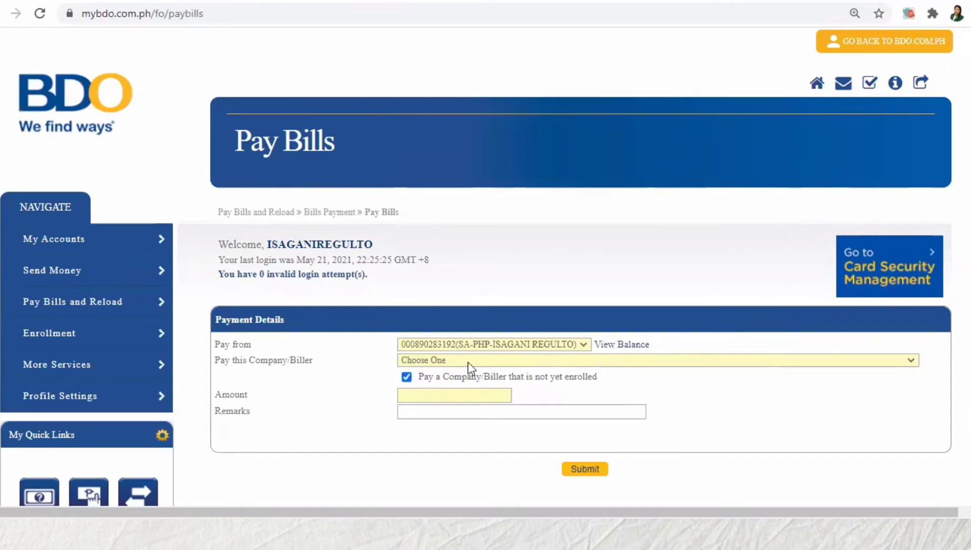
left_click(911, 361)
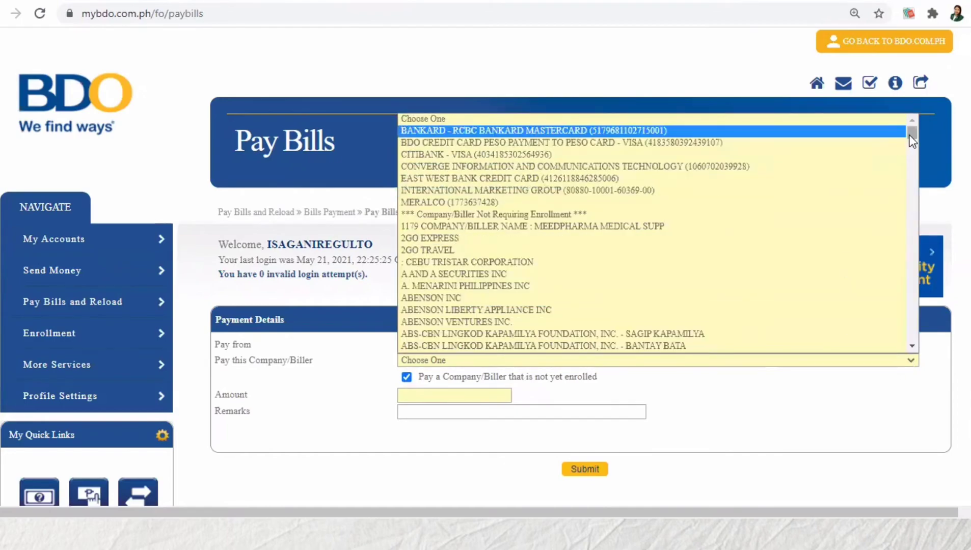
left_click_drag(911, 133, 915, 269)
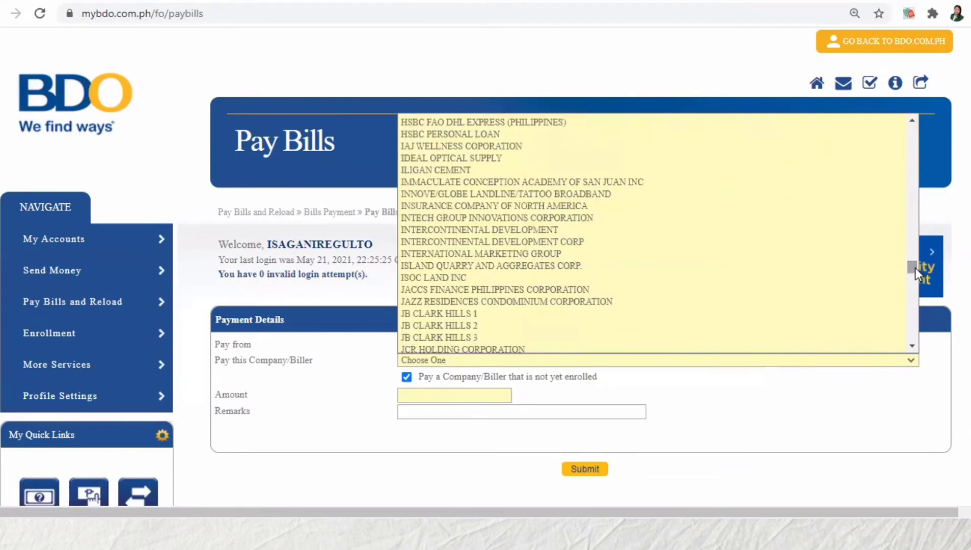
Select International Marketing Group as the biller and review the Amount, Remarks and subscriber fields.
left_click(504, 253)
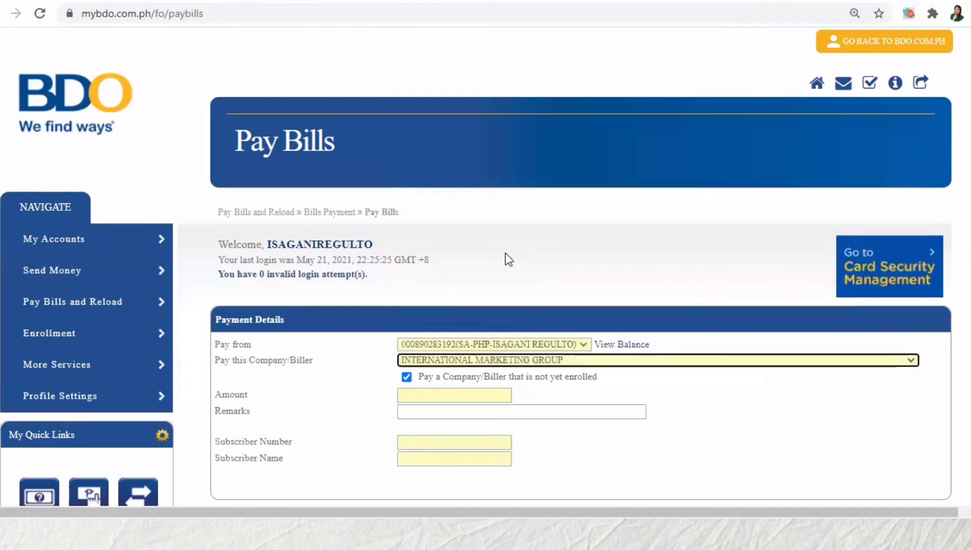
scroll(581, 305, "down", 2)
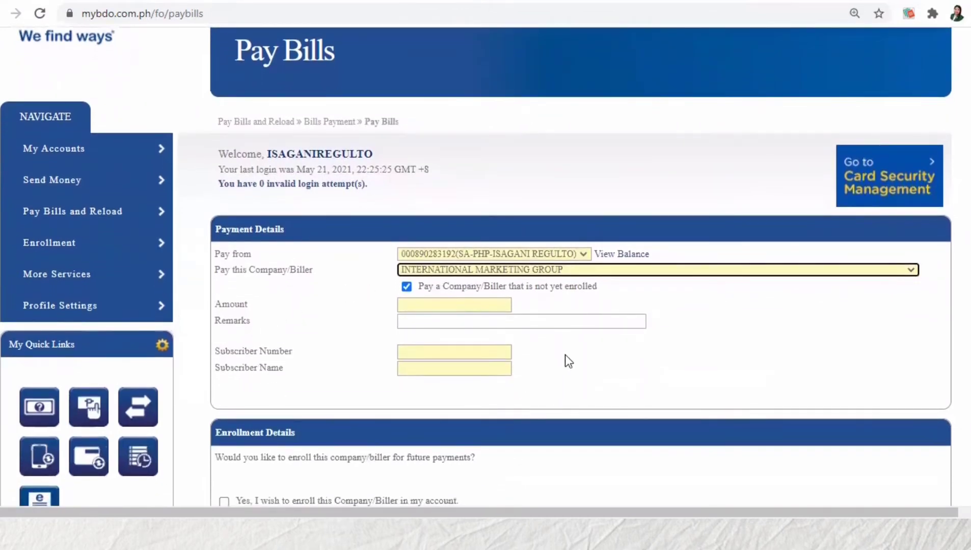
left_click(460, 306)
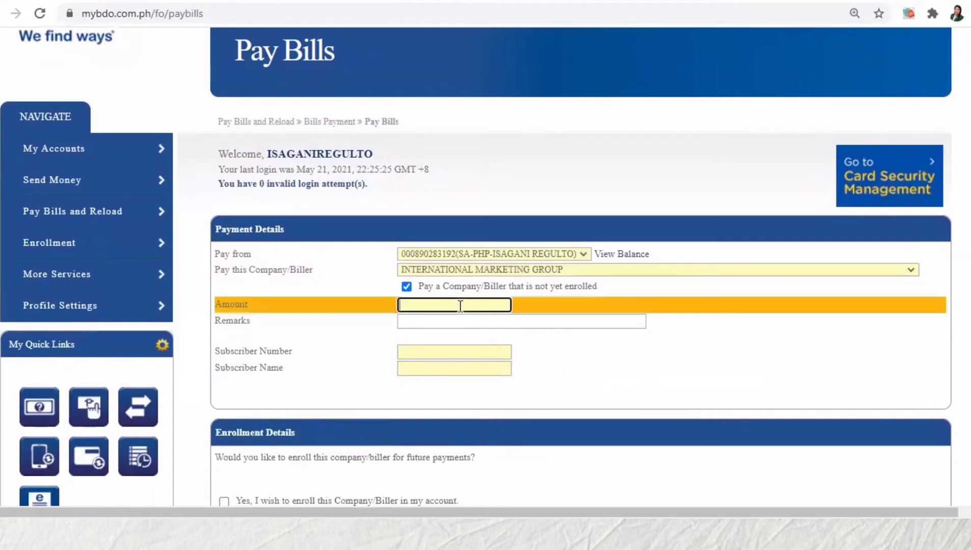
left_click(427, 323)
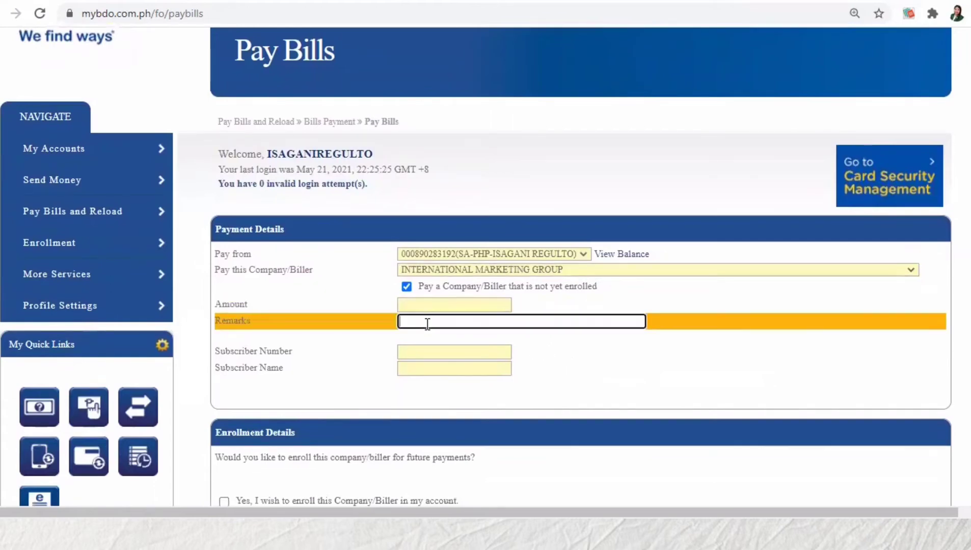
left_click(411, 351)
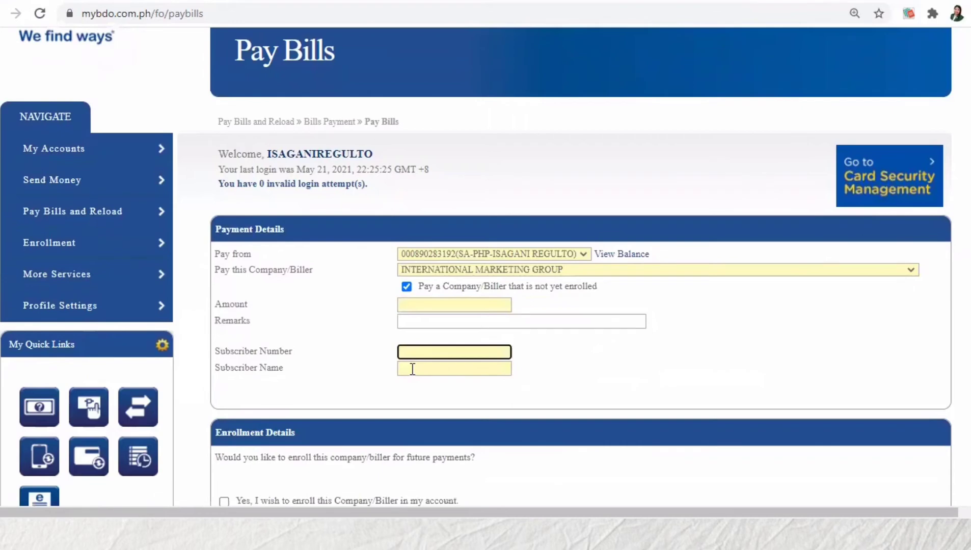
left_click(412, 369)
left_click(811, 321)
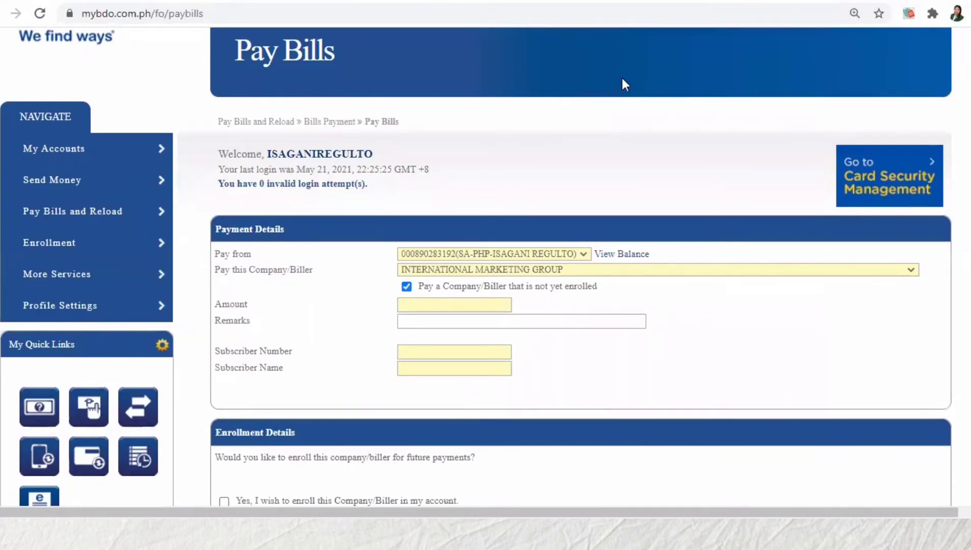
Copy the subscriber name from the IMG instructions and paste it into Subscriber Name.
left_click(685, 1)
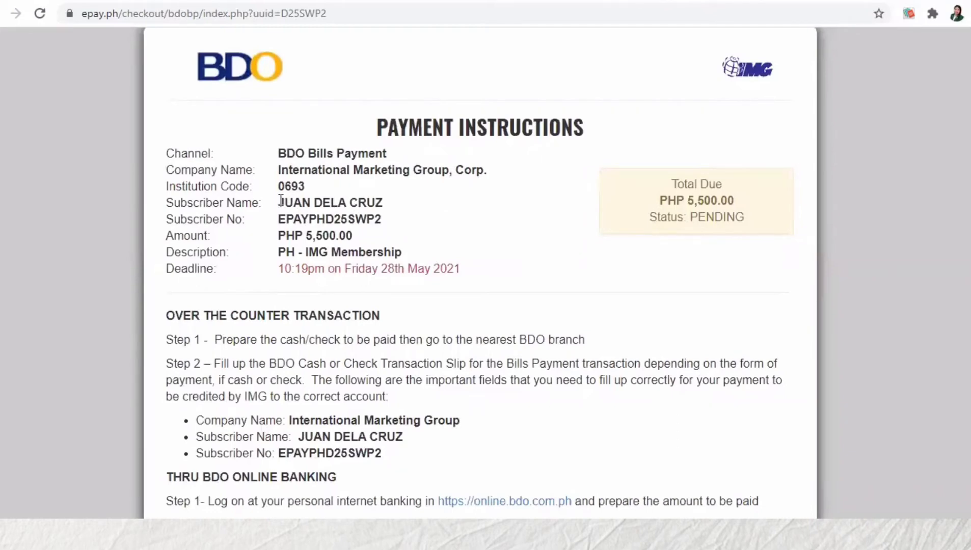
left_click_drag(280, 200, 390, 207)
key("ctrl+c")
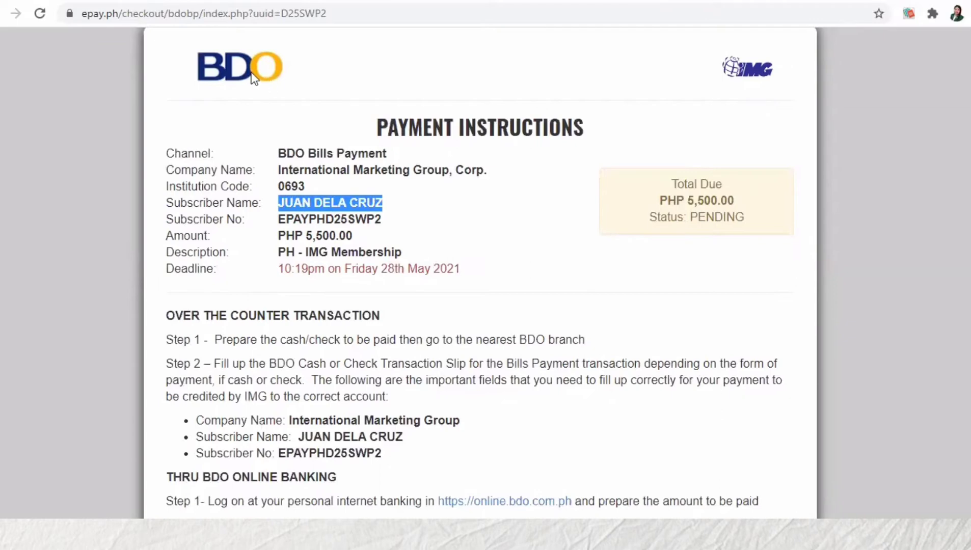
left_click(196, 1)
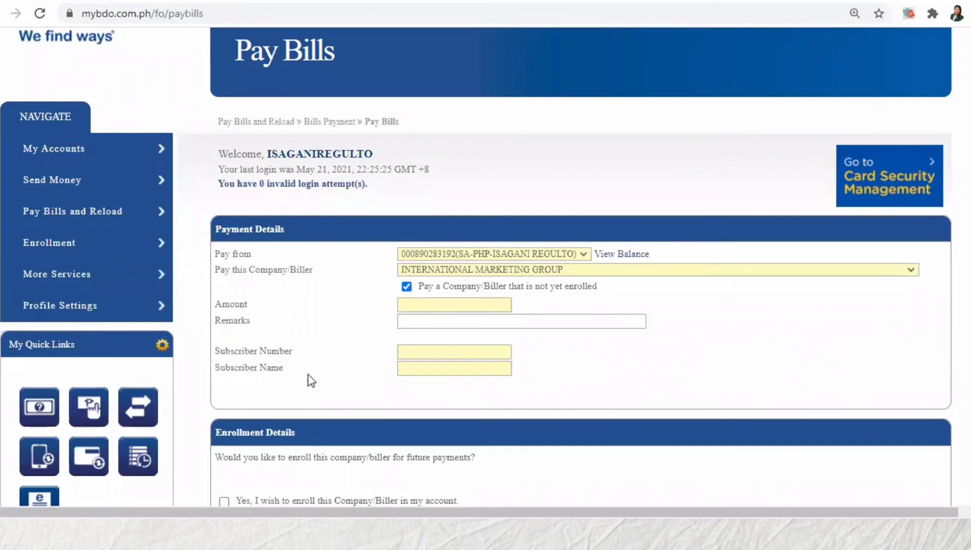
left_click(417, 371)
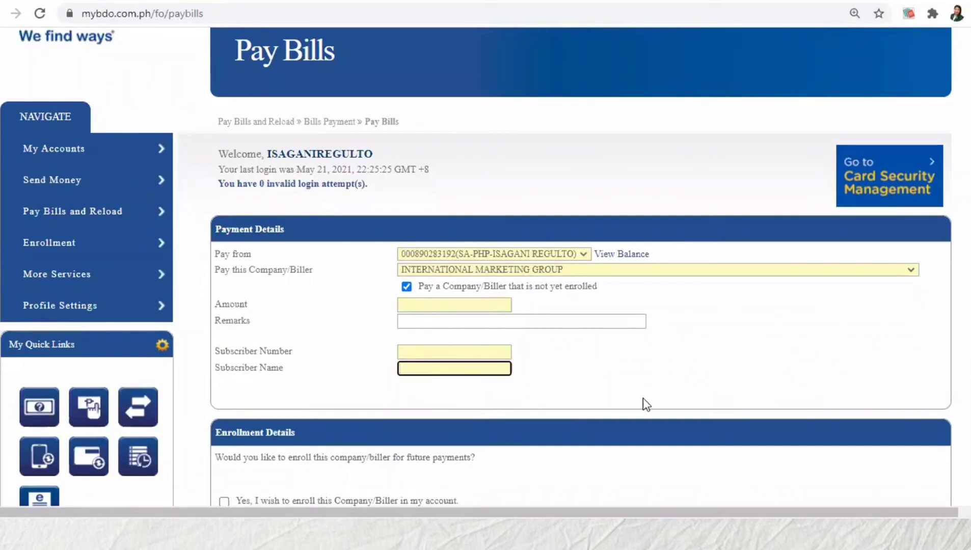
key("ctrl+v")
left_click(699, 378)
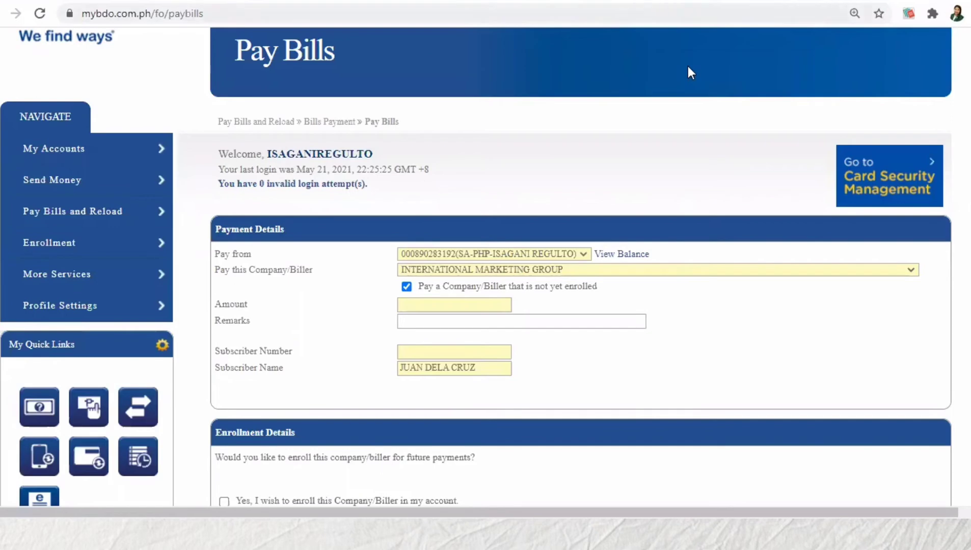
Copy the subscriber number into Subscriber Number, then select the 5,500.00 amount in the instructions.
key("ctrl+Tab")
left_click(464, 237)
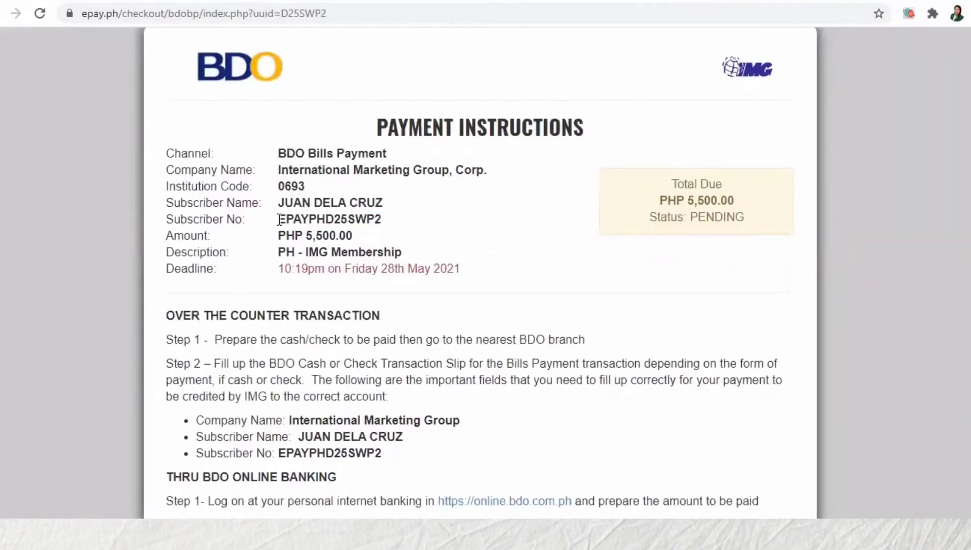
left_click_drag(279, 219, 382, 221)
key("ctrl+c")
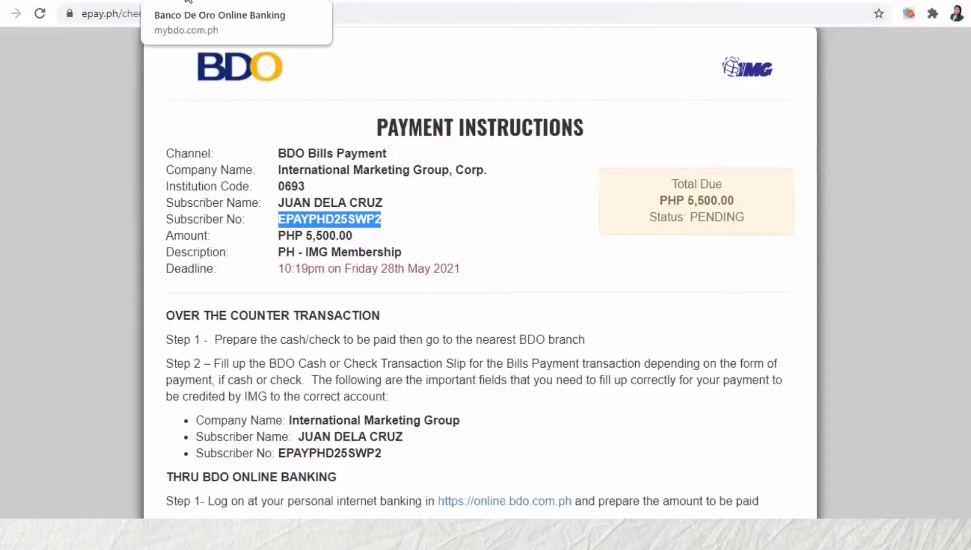
left_click(187, 1)
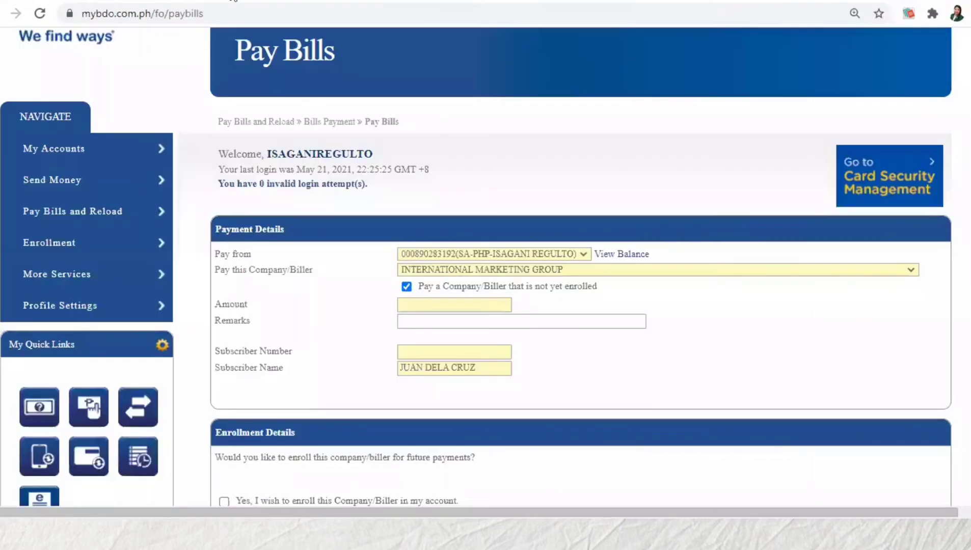
left_click(498, 353)
key("ctrl+v")
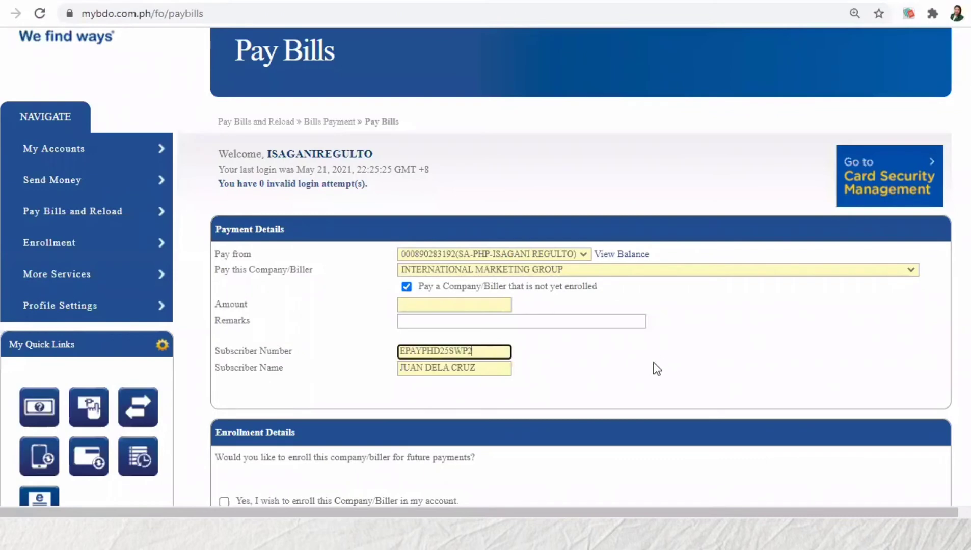
left_click(664, 365)
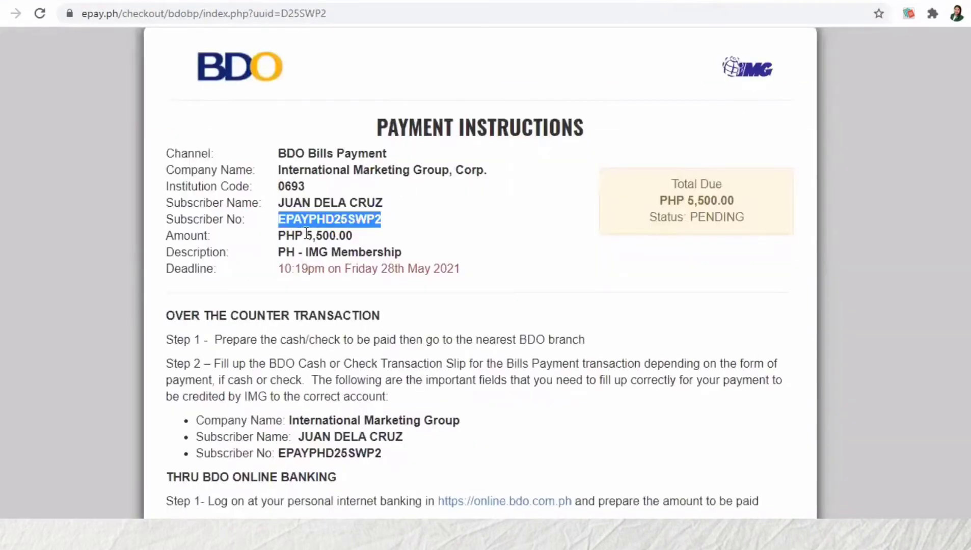
left_click_drag(306, 235, 359, 234)
key("ctrl+c")
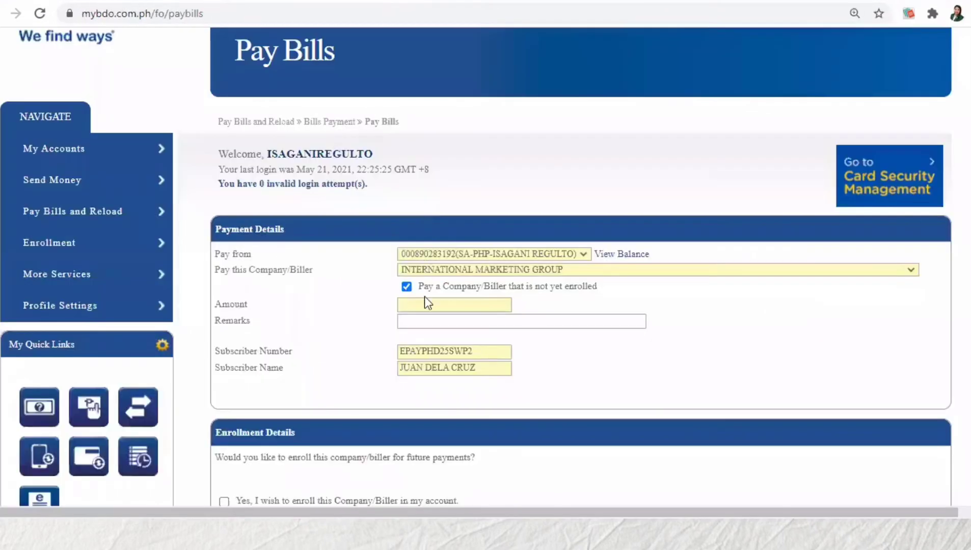
Paste 5,500.00 into the Amount field.
left_click(429, 305)
key("ctrl+v")
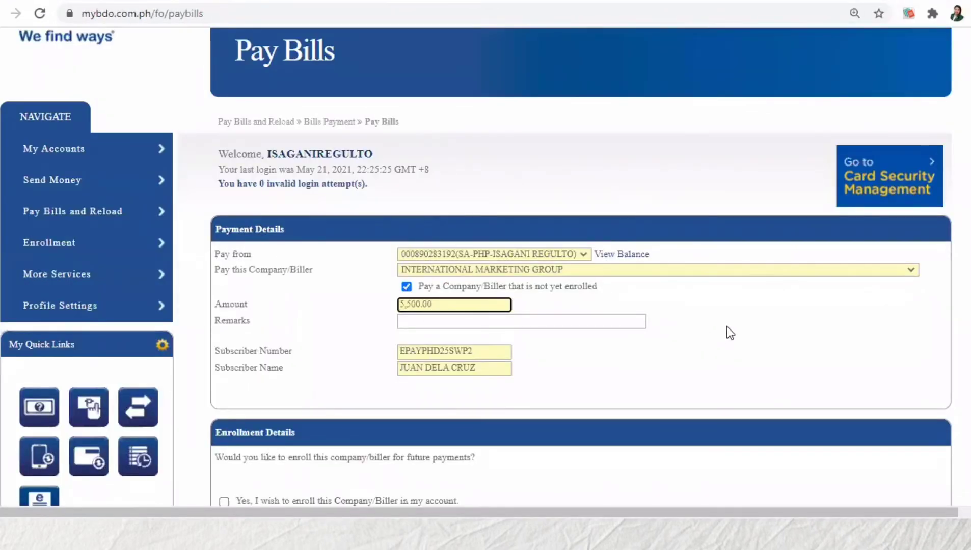
left_click(753, 334)
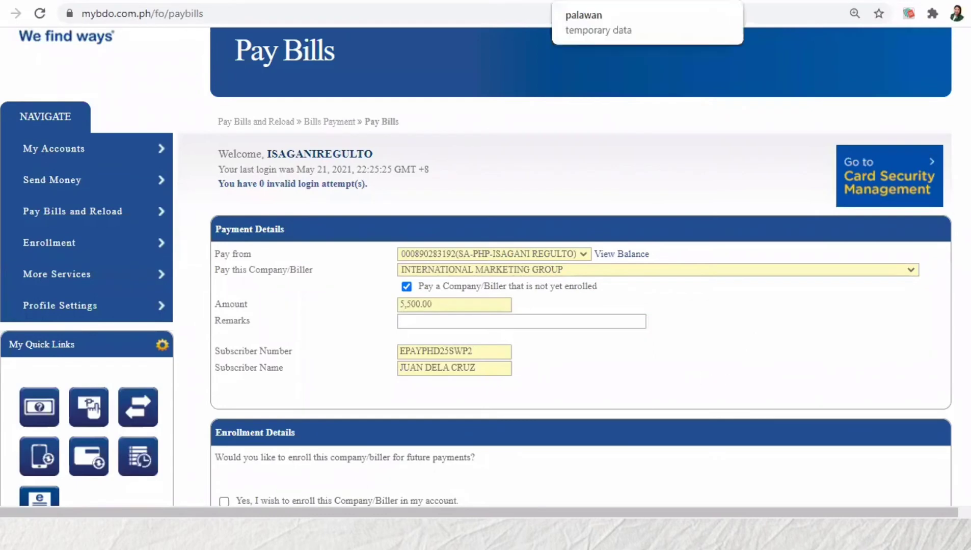
Copy 'PH - IMG Membership' from the instructions and paste it as the Remarks.
left_click(509, 1)
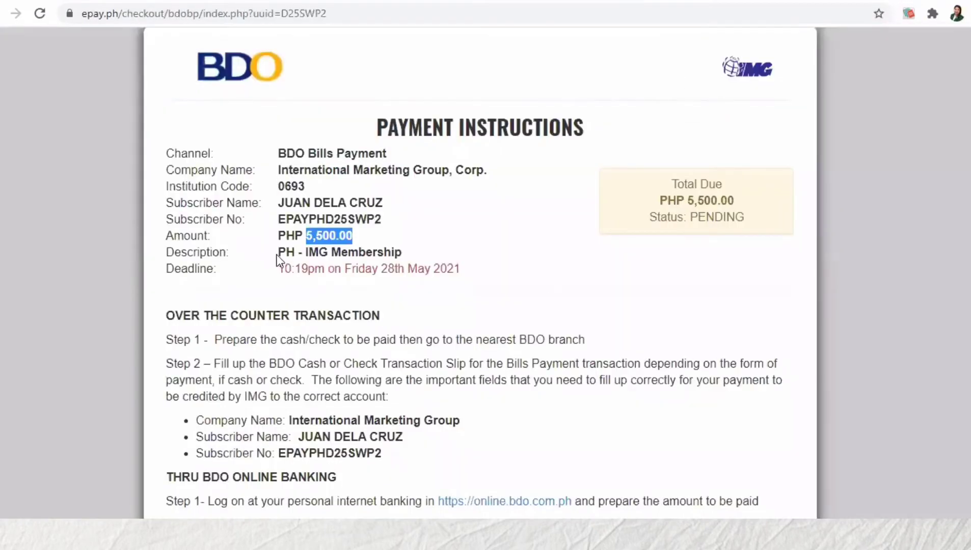
left_click_drag(278, 251, 403, 250)
key("ctrl+c")
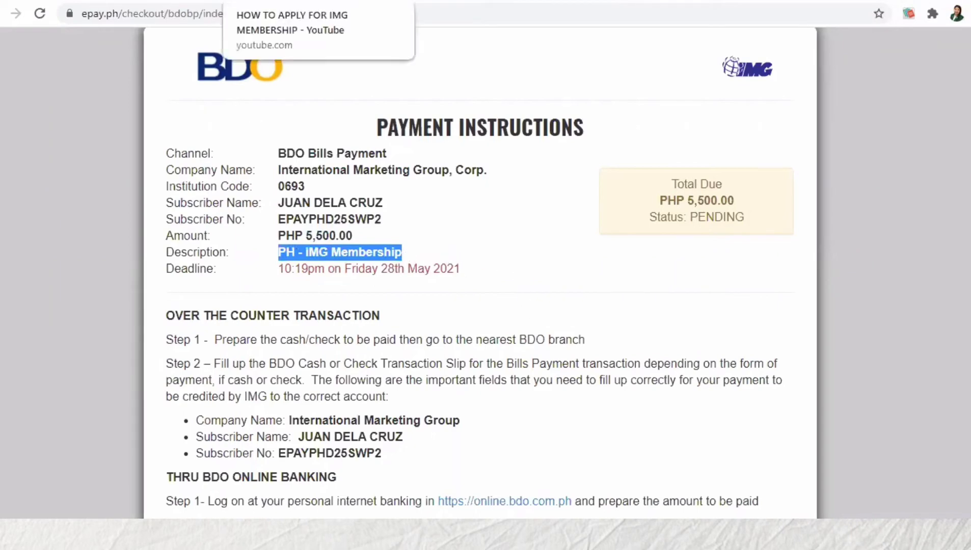
left_click(326, 2)
left_click(450, 319)
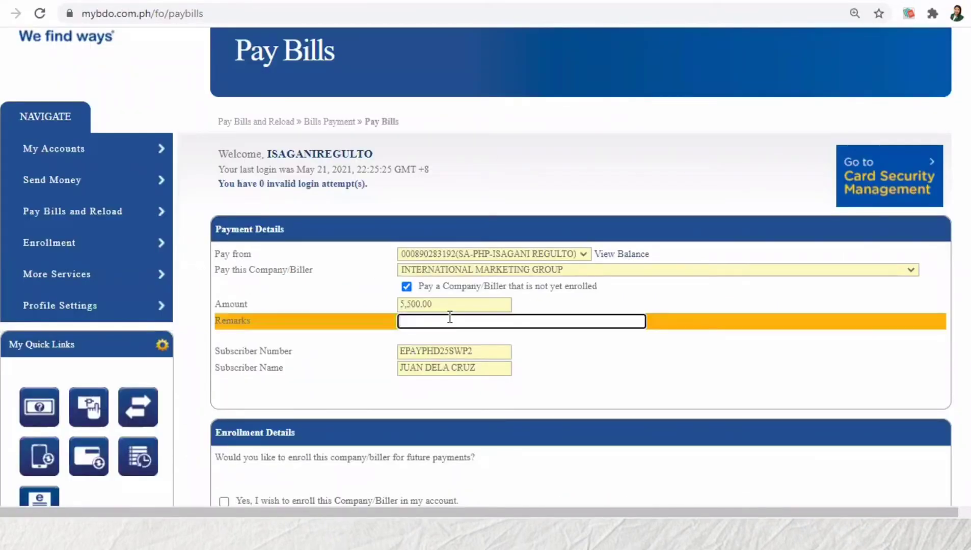
key("ctrl+v")
left_click(677, 380)
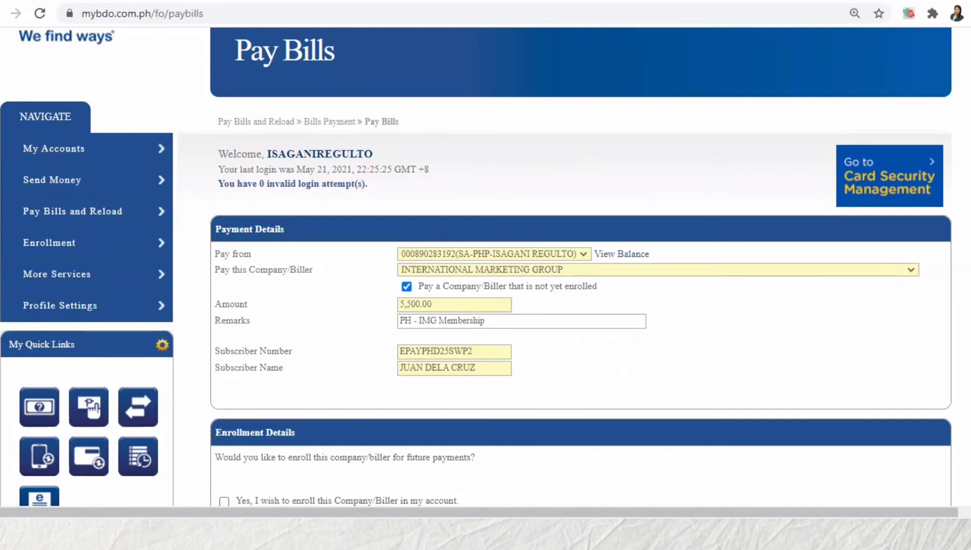
scroll(900, 299, "down", 2)
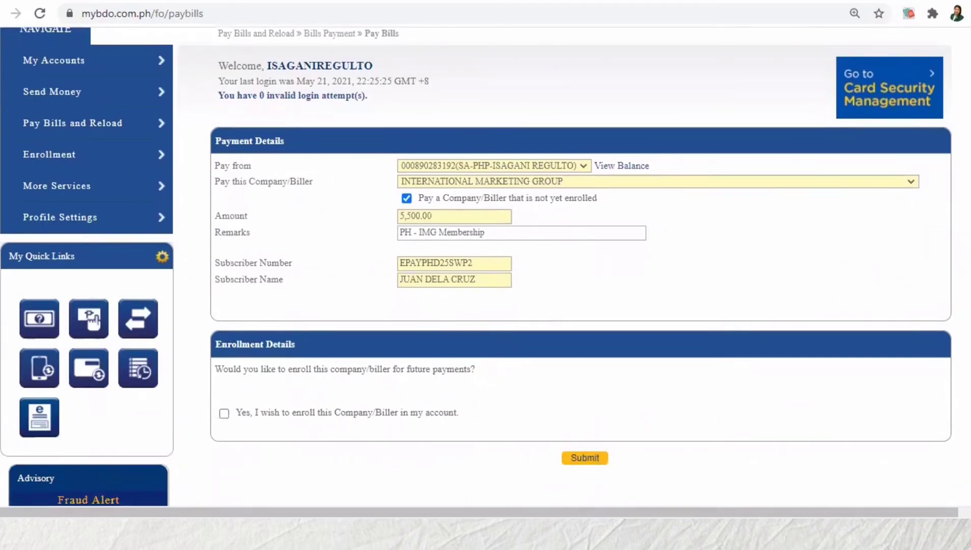
scroll(902, 298, "up", 1)
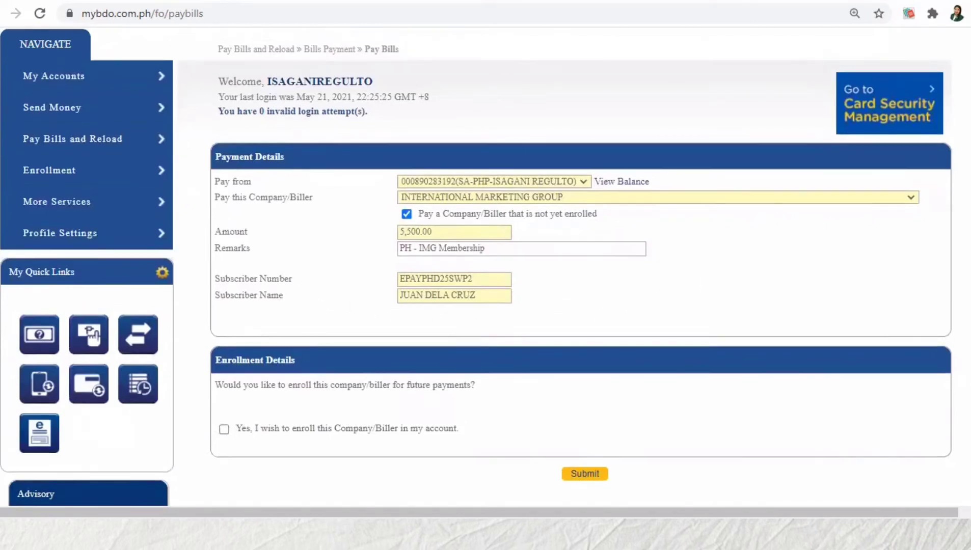
scroll(476, 265, "up", 1)
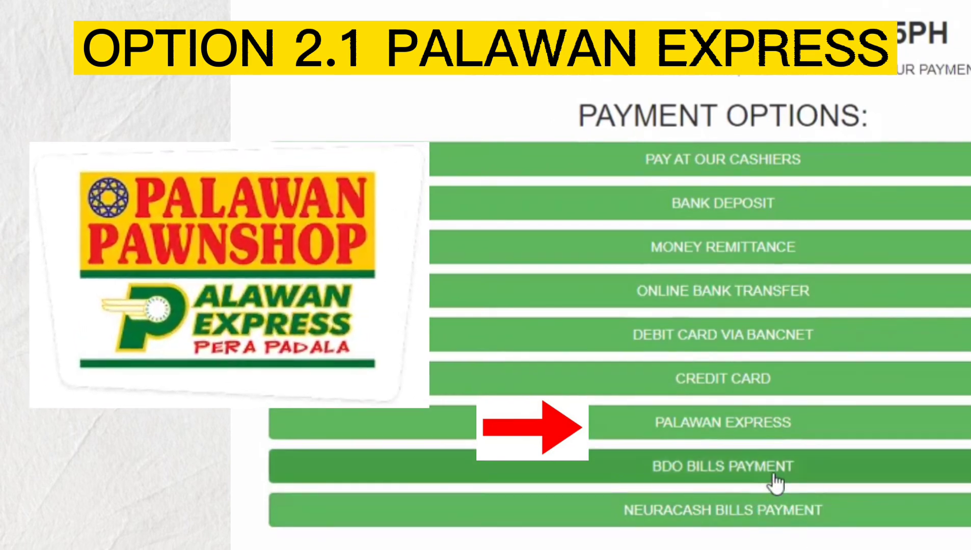
Choose Palawan Express, enter '-' for Address Line 2, and fill the mobile number from a saved suggestion.
left_click(781, 430)
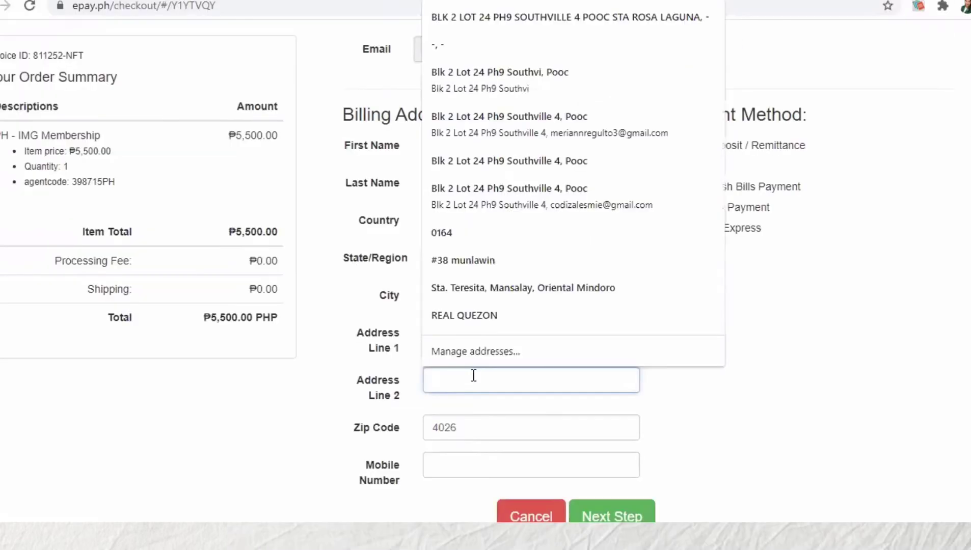
type("-")
left_click(455, 464)
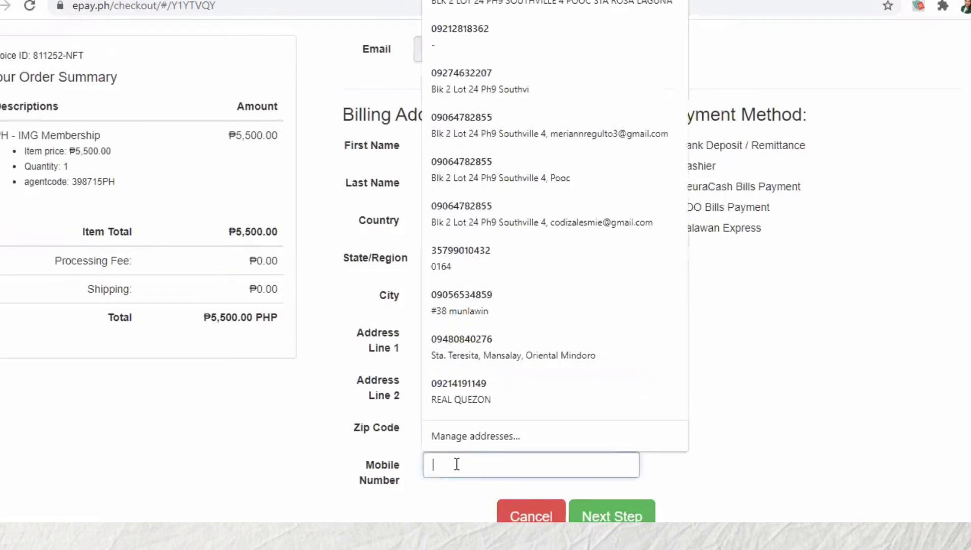
type("01")
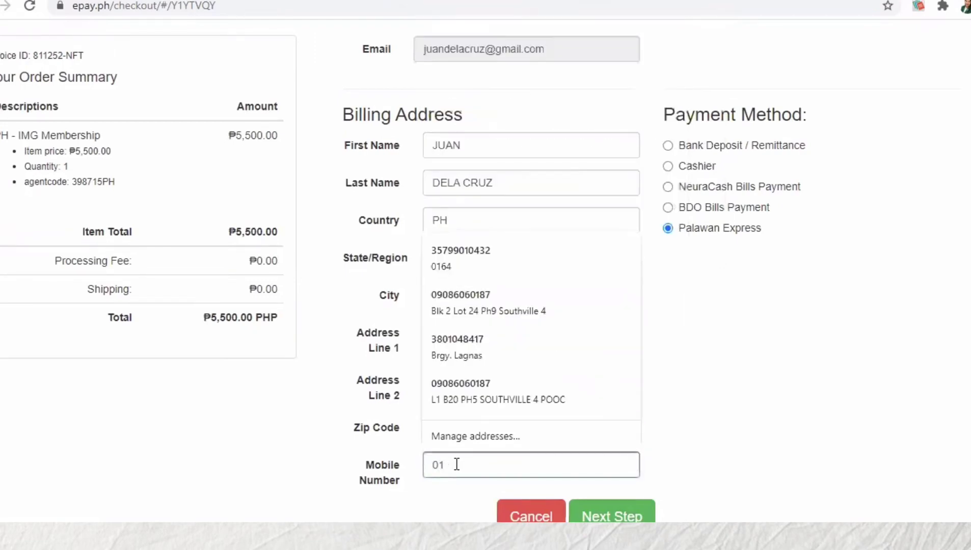
key("BackSpace")
type("1")
key("BackSpace")
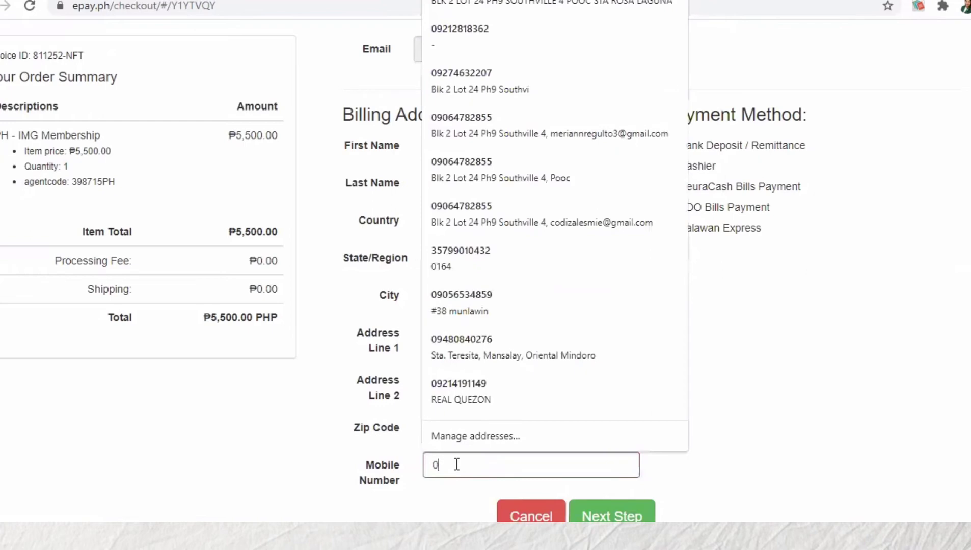
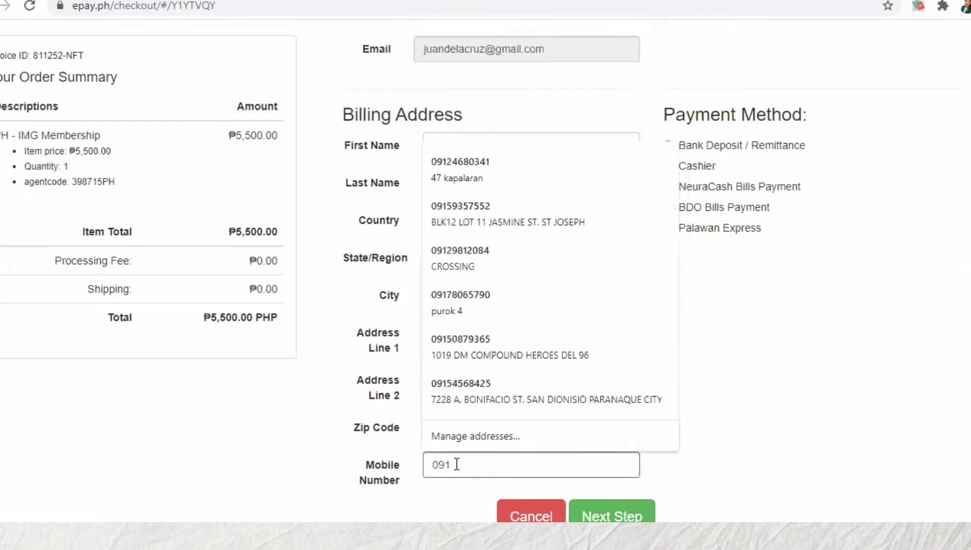
left_click(474, 499)
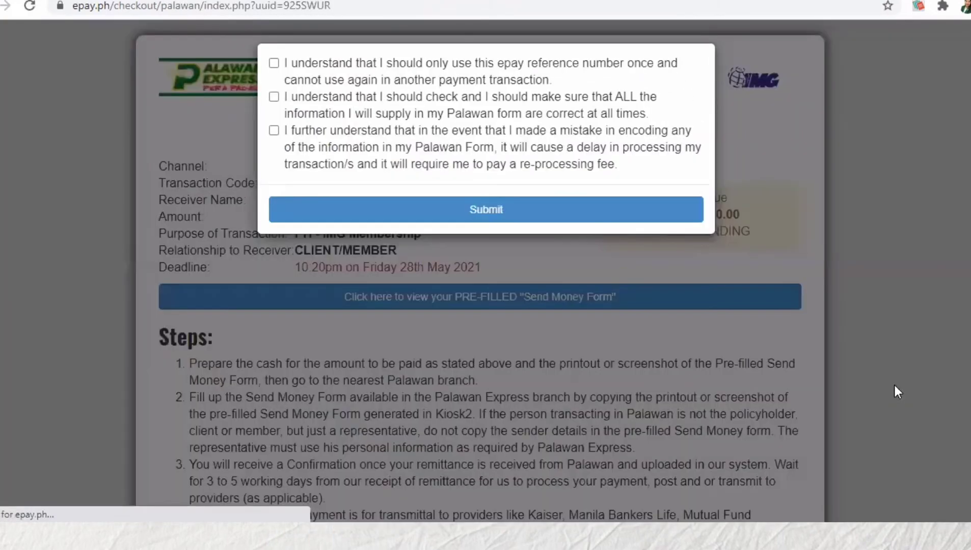
Accept the three Palawan agreements (single-use reference, verified form details, re-processing fee) and submit.
left_click(325, 69)
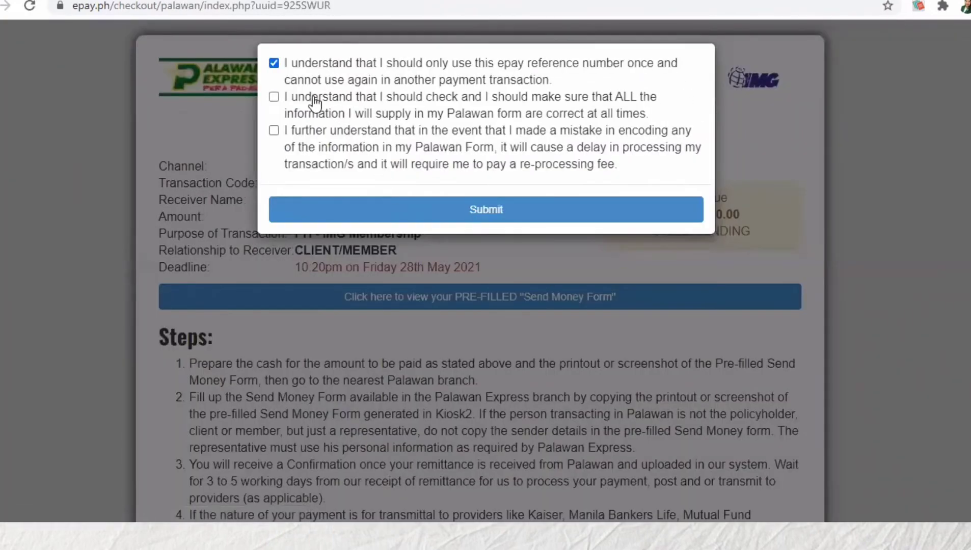
left_click(309, 102)
left_click(306, 144)
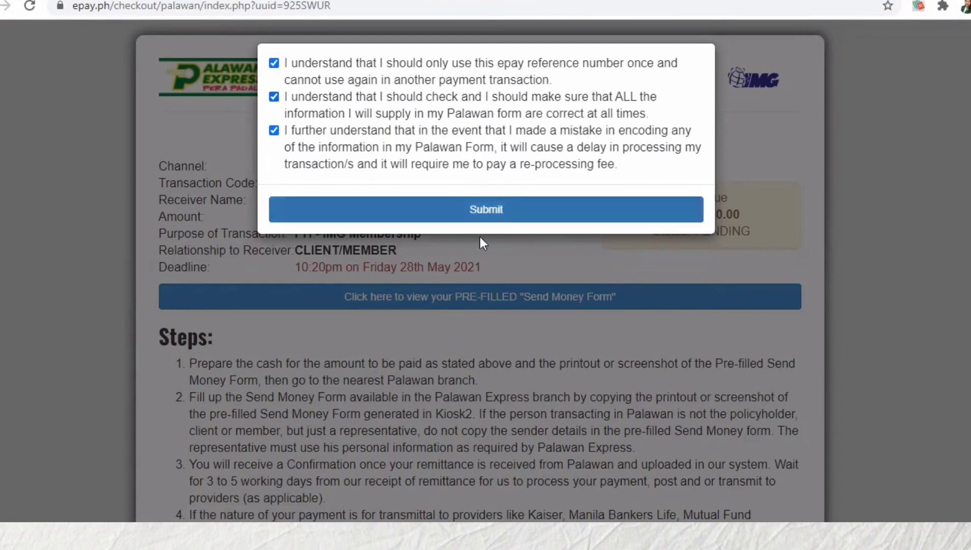
left_click(535, 213)
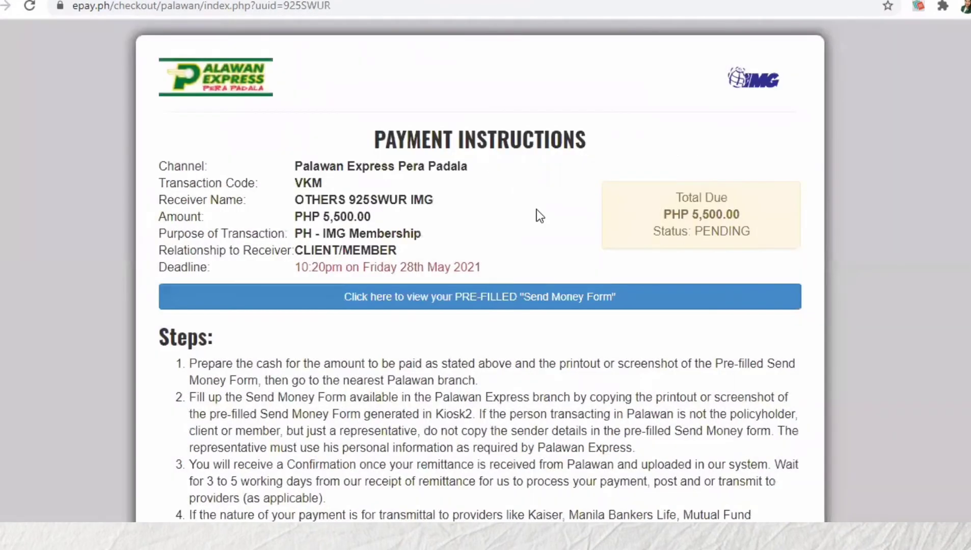
scroll(544, 187, "down", 1)
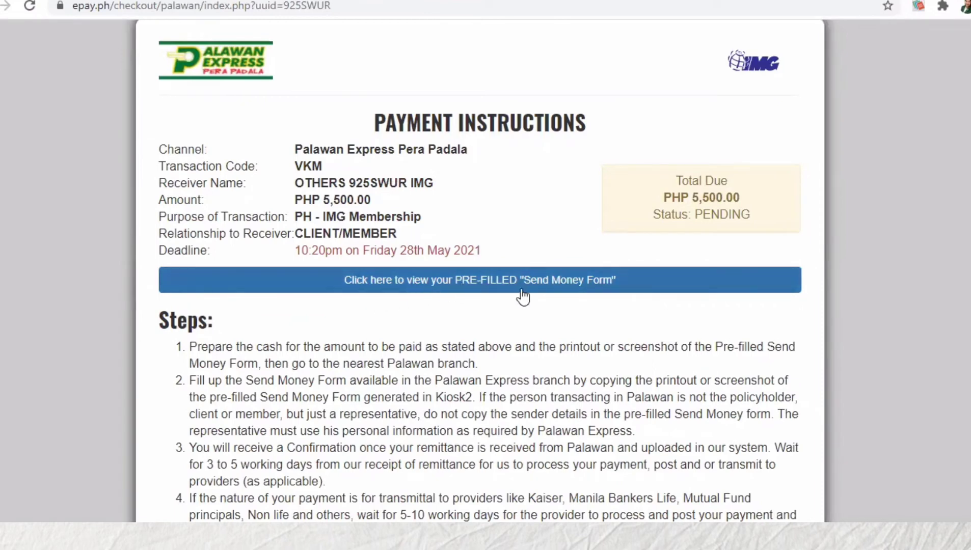
Open the pre-filled Palawan Send Money Form PDF (5,500.00) and zoom it to 75%.
right_click(611, 287)
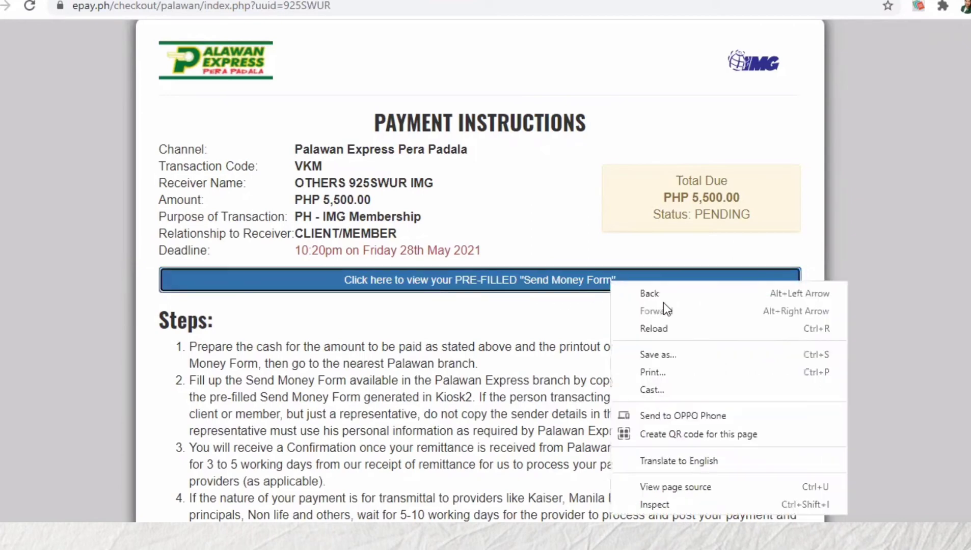
left_click(549, 281)
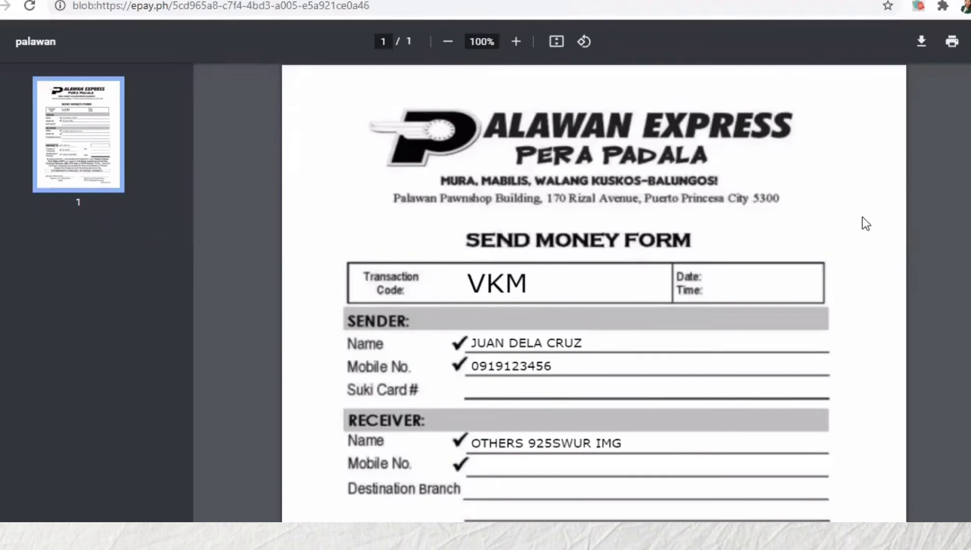
key("ctrl+minus")
key("ctrl+minus")
key("ctrl+minus")
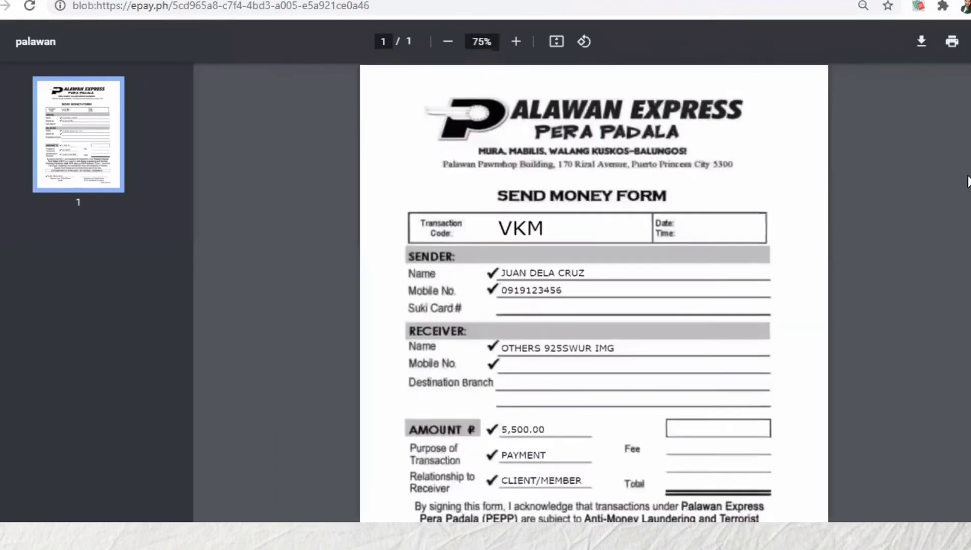
scroll(594, 293, "down", 1)
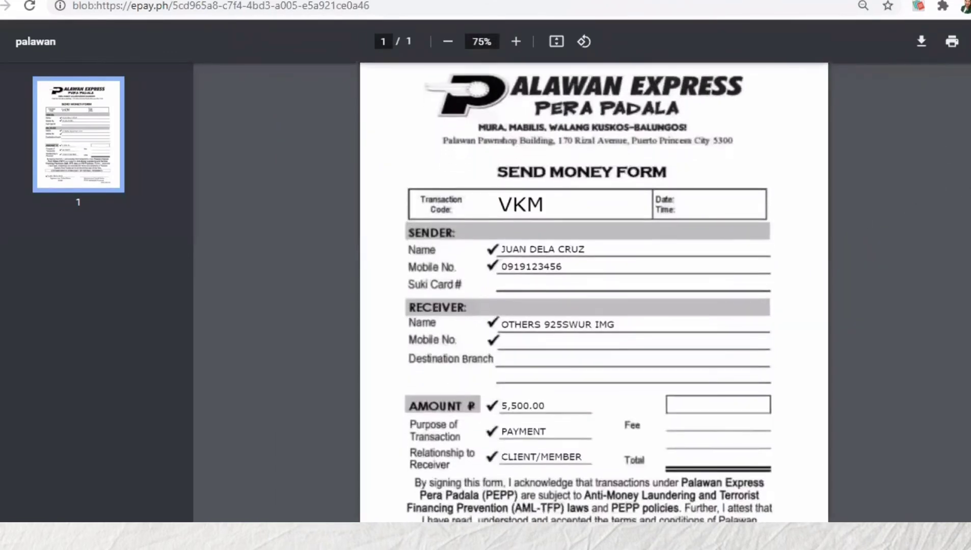
scroll(856, 243, "up", 1)
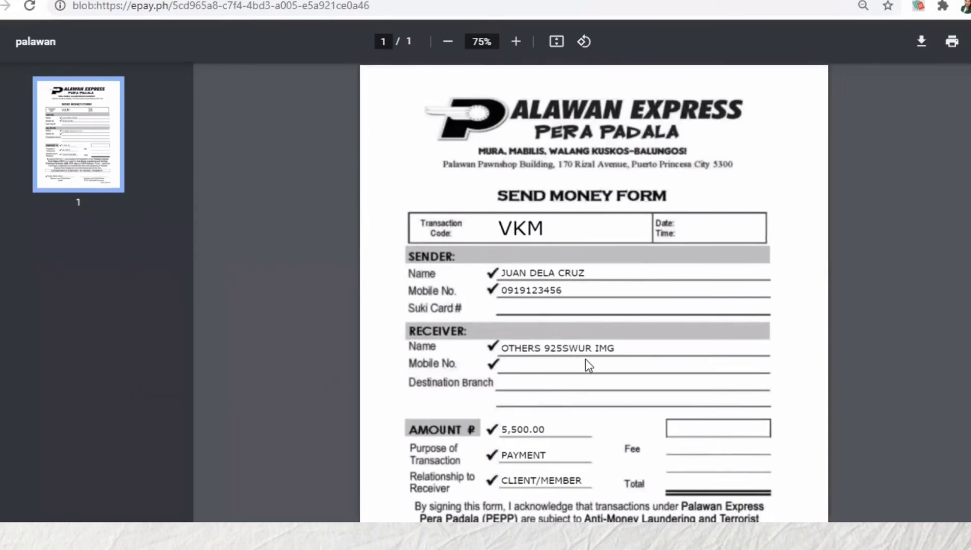
Close the PDF tab and review the PHP 5,500.00 Palawan Express payment instructions.
key("ctrl+w")
scroll(670, 328, "down", 2)
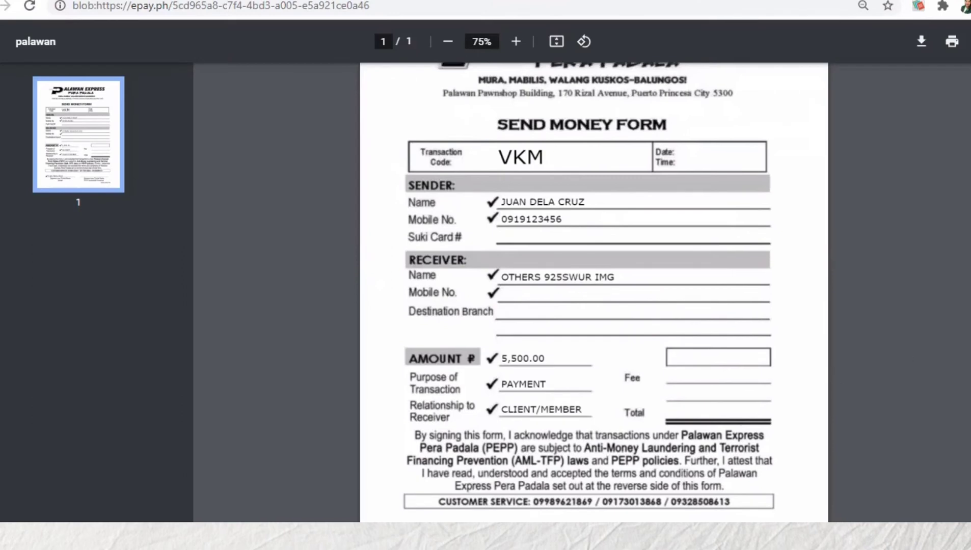
scroll(820, 376, "down", 3)
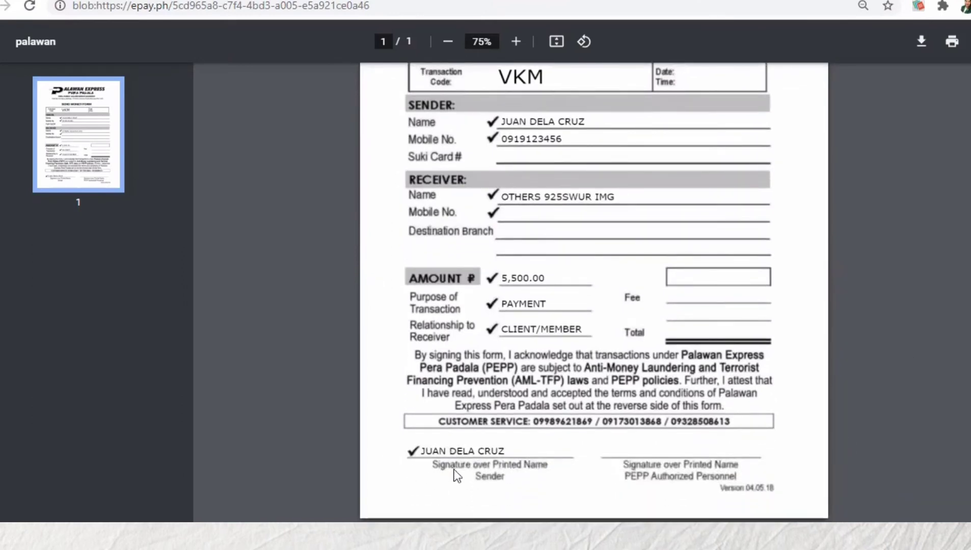
scroll(868, 280, "up", 5)
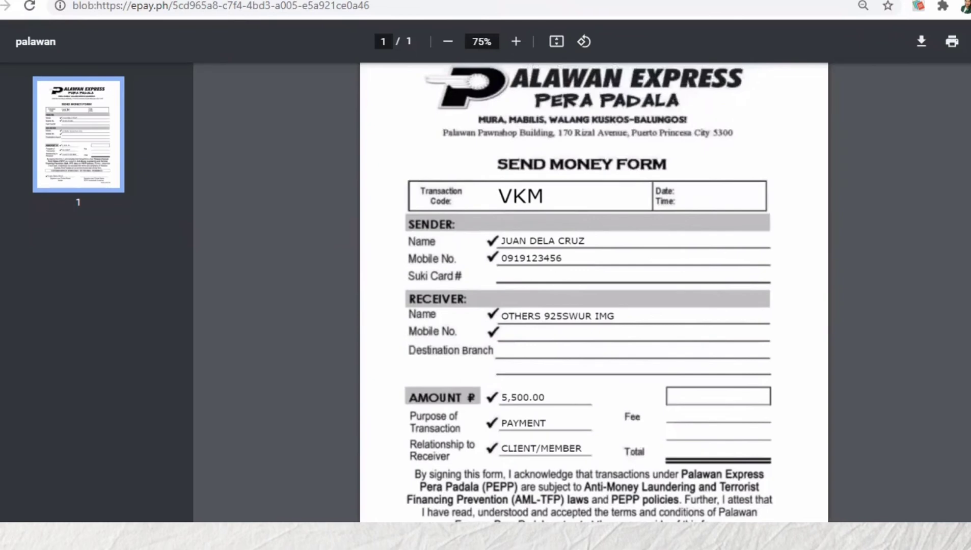
scroll(594, 293, "down", 5)
scroll(594, 293, "up", 4)
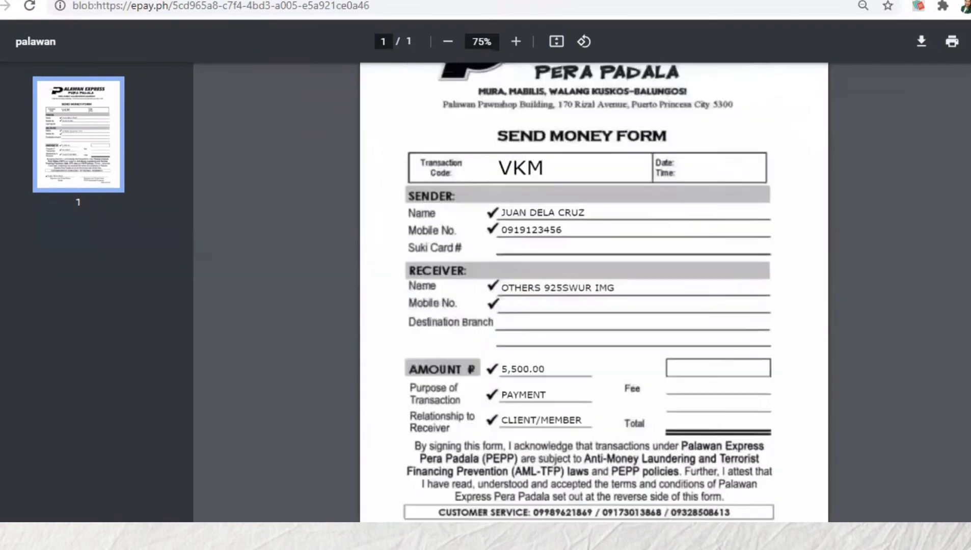
scroll(594, 293, "up", 2)
scroll(594, 293, "down", 5)
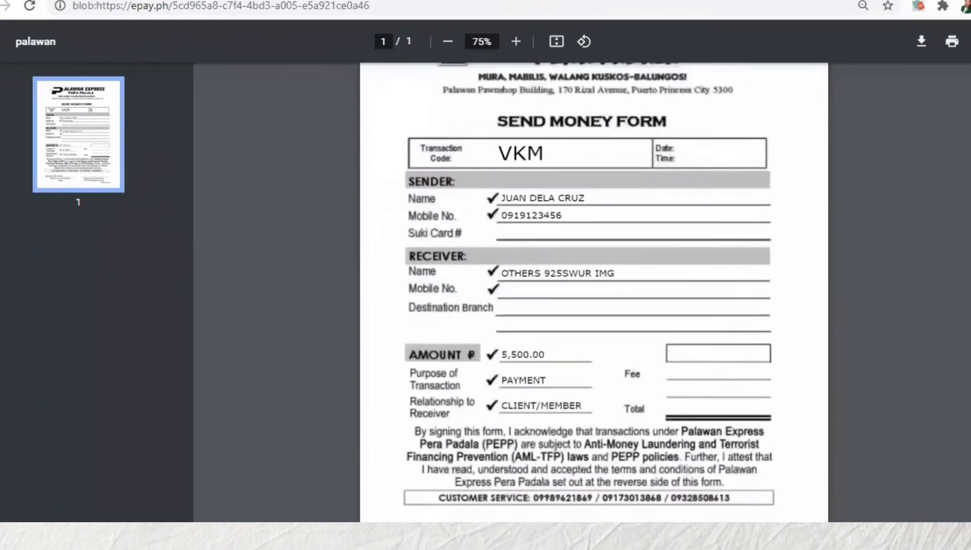
scroll(594, 293, "up", 5)
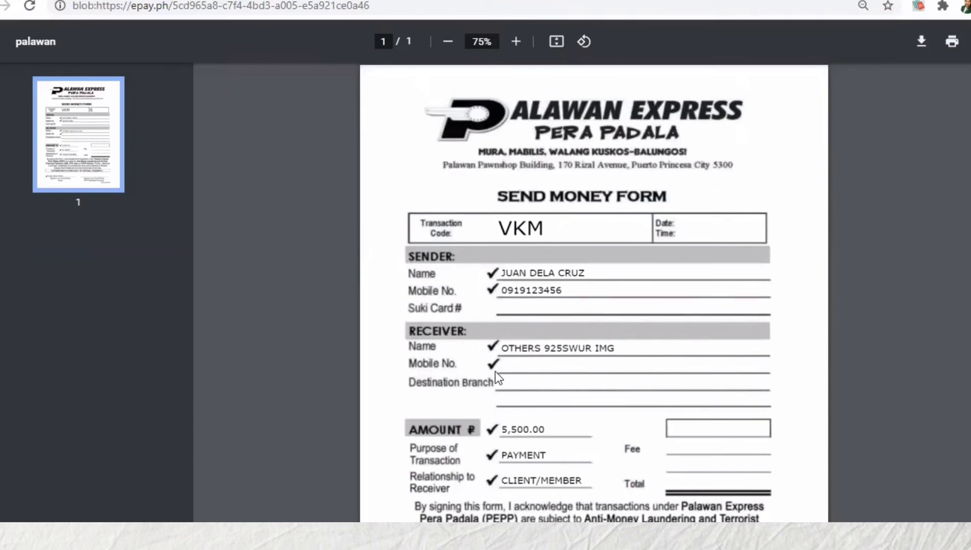
scroll(594, 293, "down", 1)
scroll(594, 293, "up", 1)
scroll(594, 293, "down", 1)
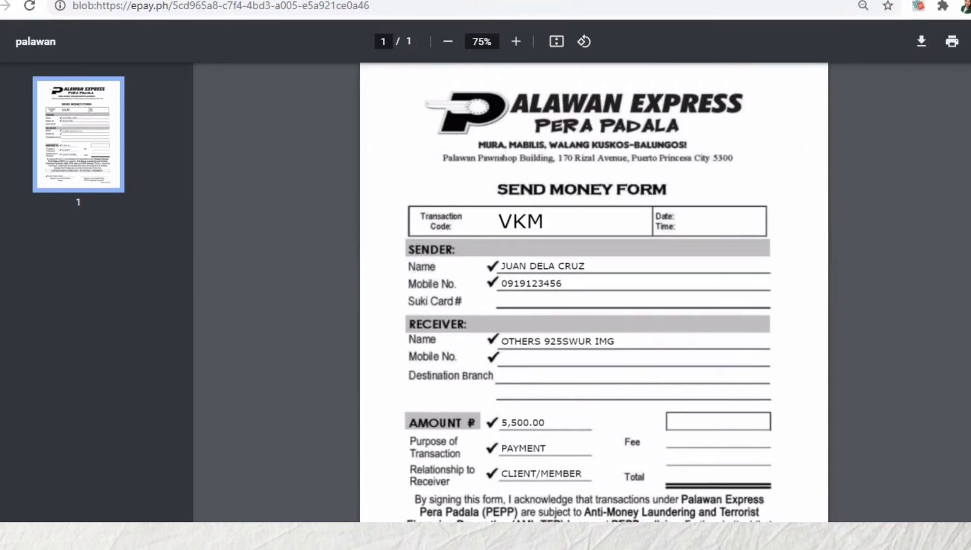
scroll(494, 463, "down", 3)
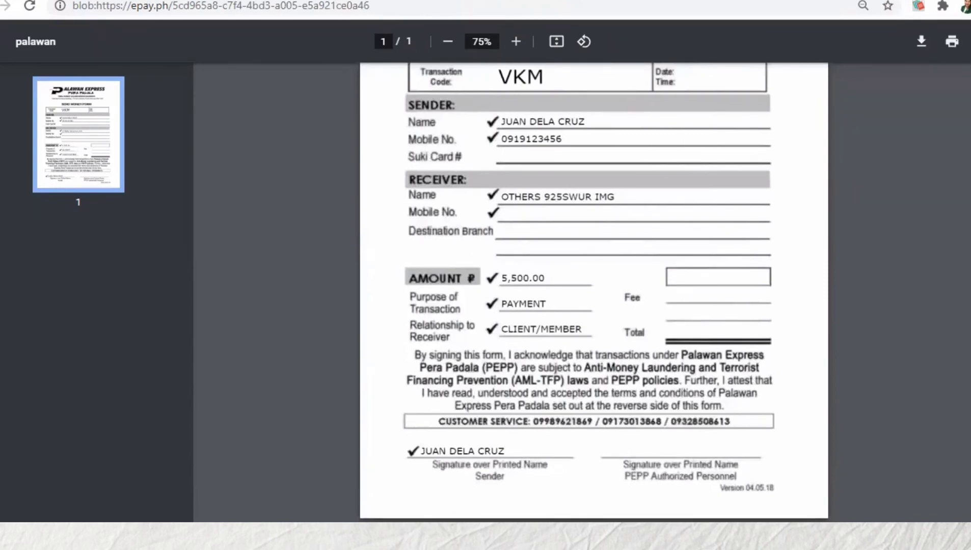
scroll(593, 293, "up", 1)
scroll(593, 293, "up", 1)
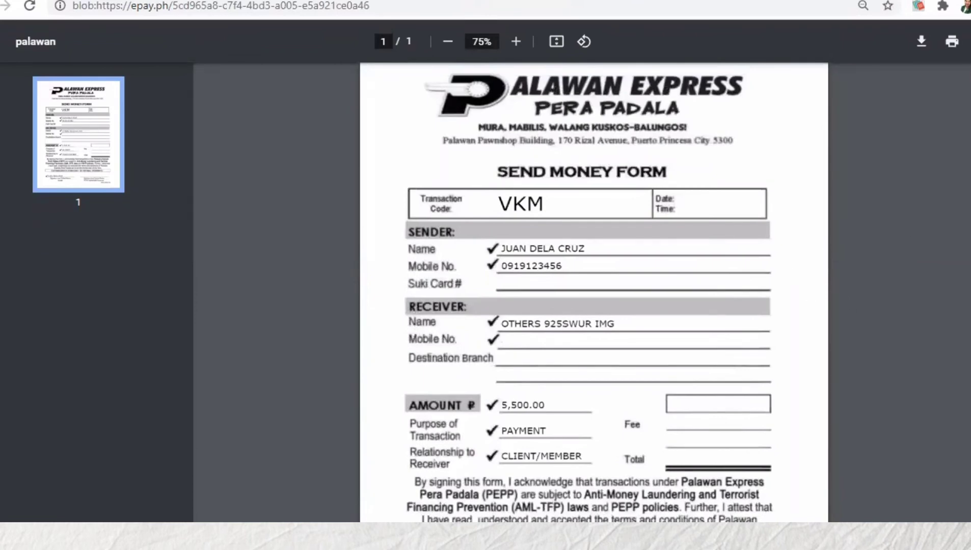
scroll(593, 293, "up", 1)
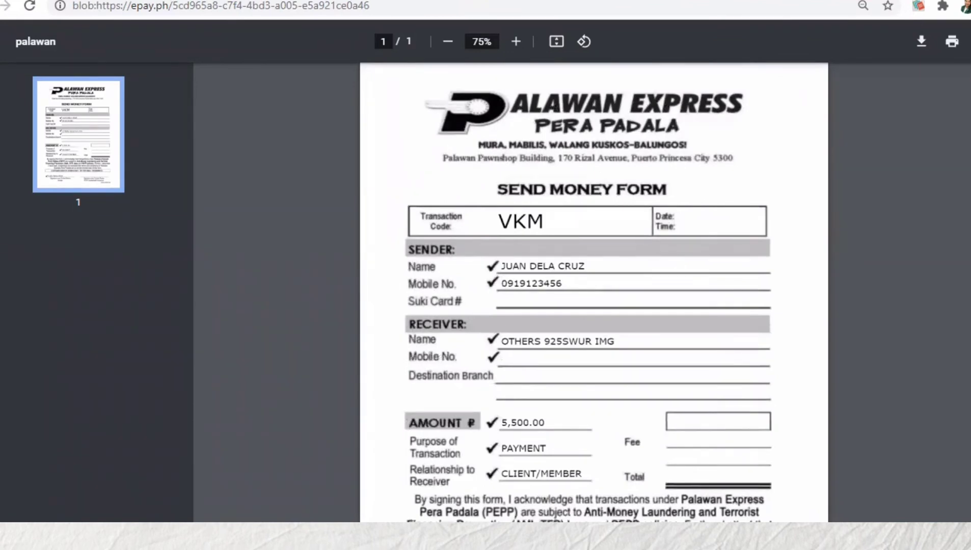
scroll(594, 293, "down", 5)
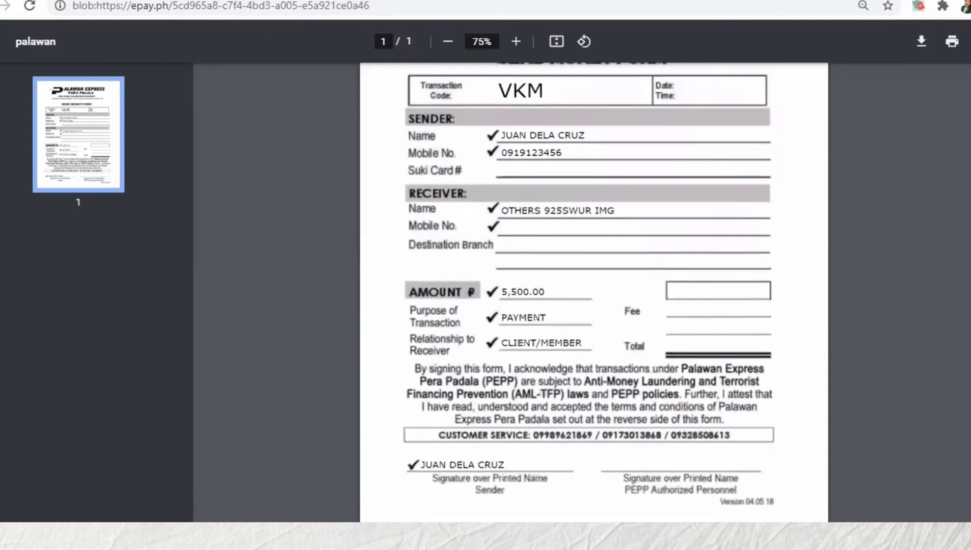
scroll(593, 293, "up", 1)
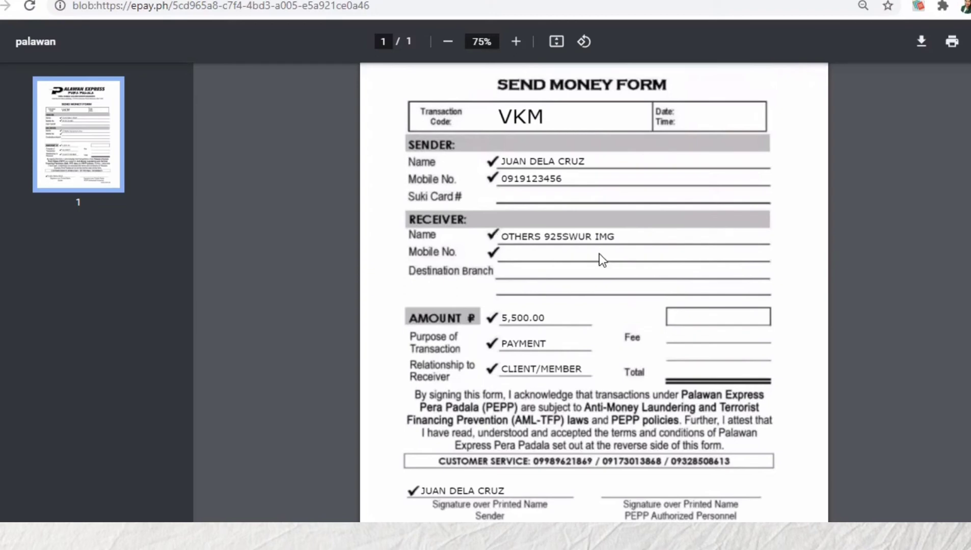
scroll(594, 293, "up", 3)
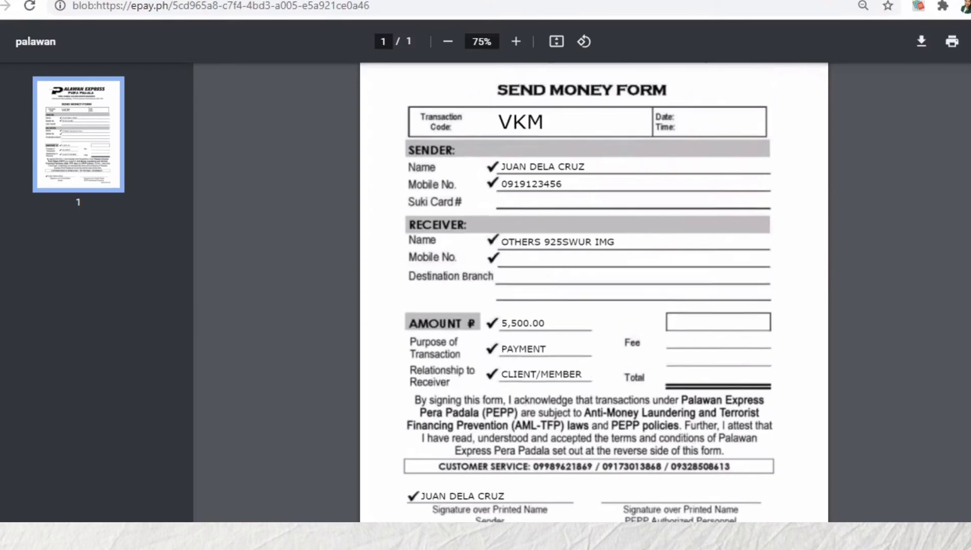
scroll(593, 293, "up", 1)
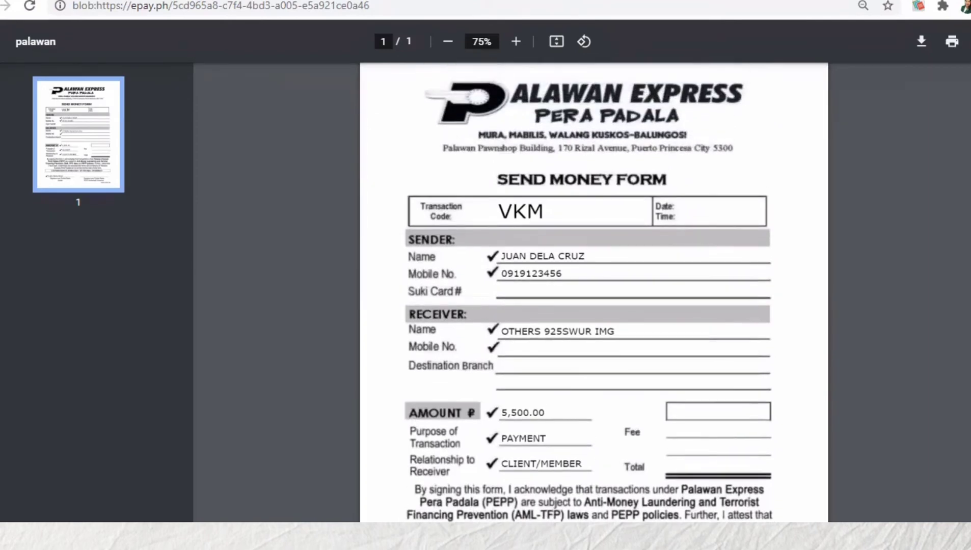
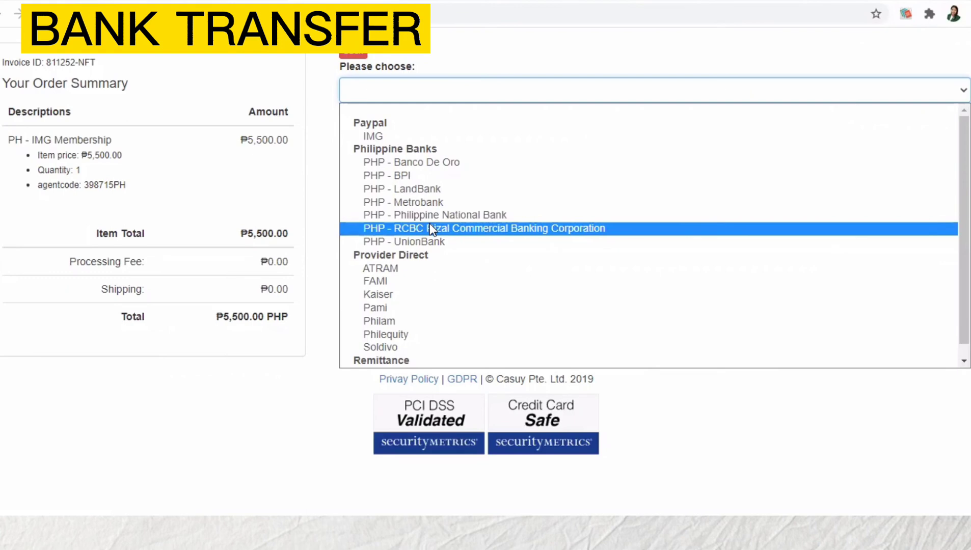
Choose PHP - BPI and display its PHP 5500.00 payment instructions with the proof-of-payment link.
left_click(438, 182)
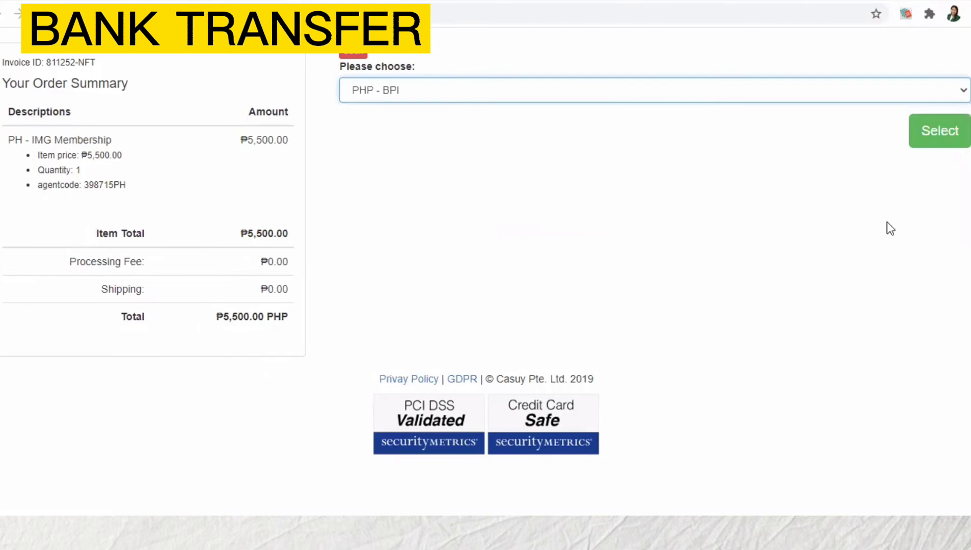
left_click(941, 138)
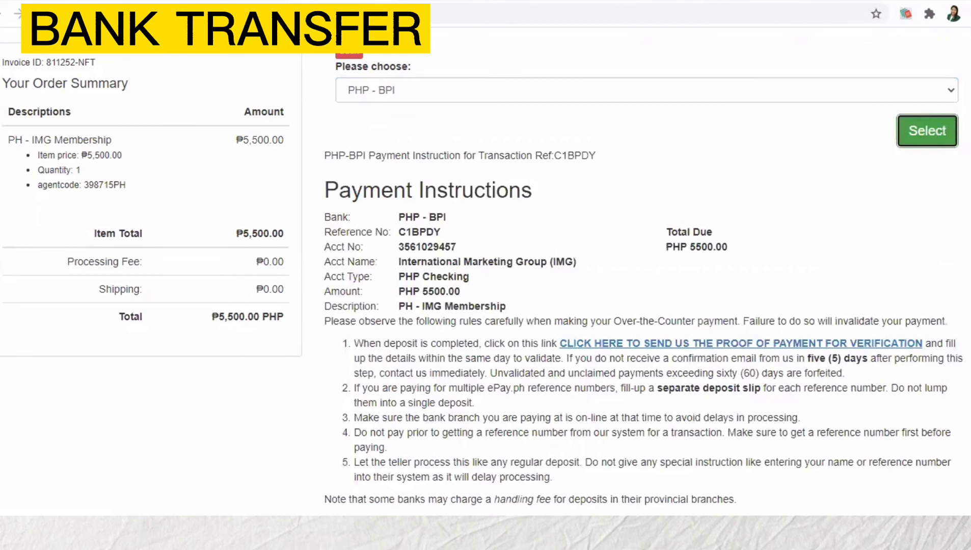
scroll(485, 275, "down", 1)
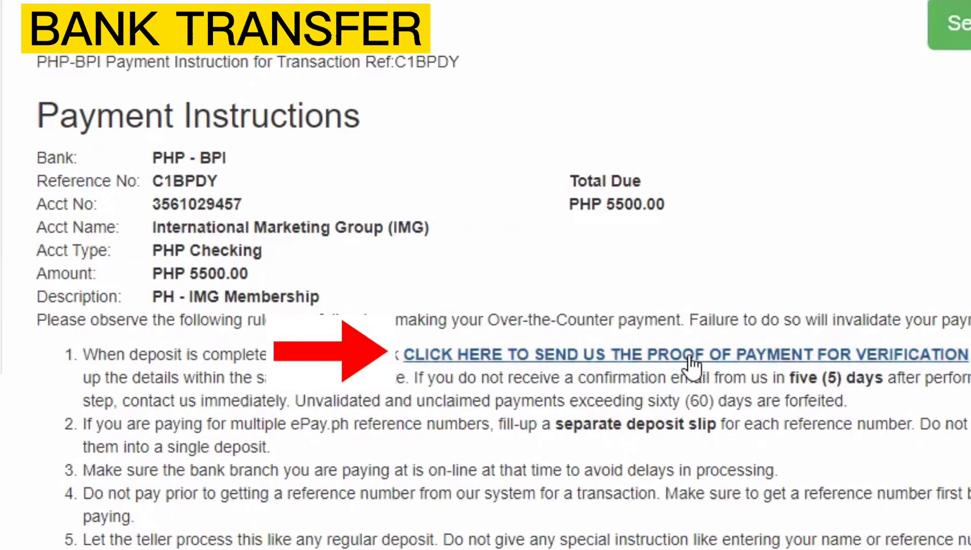
Open the BPI proof-of-payment confirmation form and look through its fields.
left_click(692, 365)
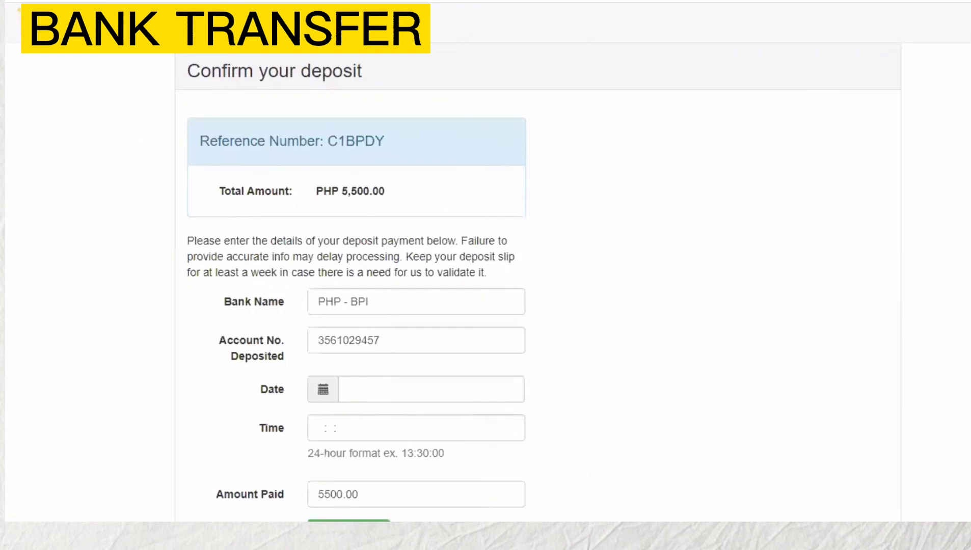
scroll(537, 283, "down", 3)
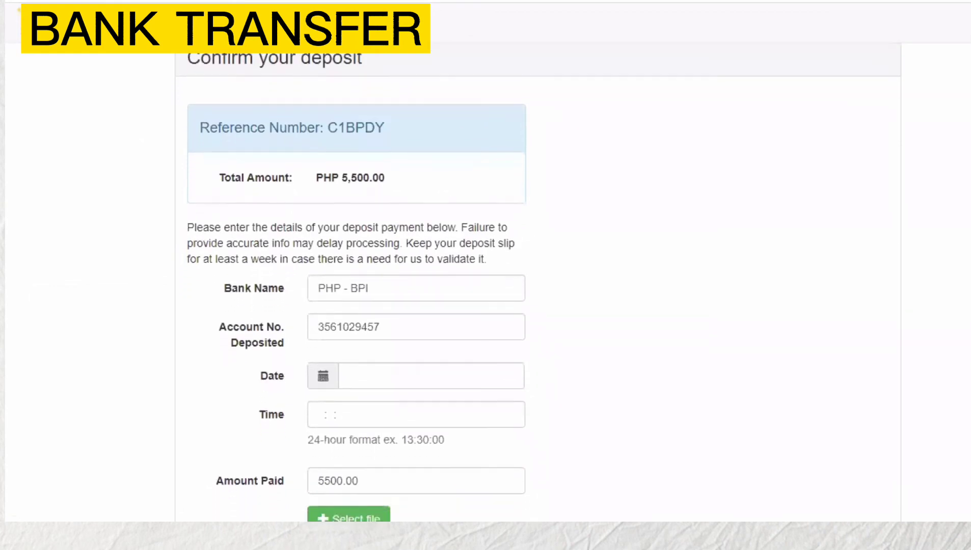
scroll(537, 283, "down", 3)
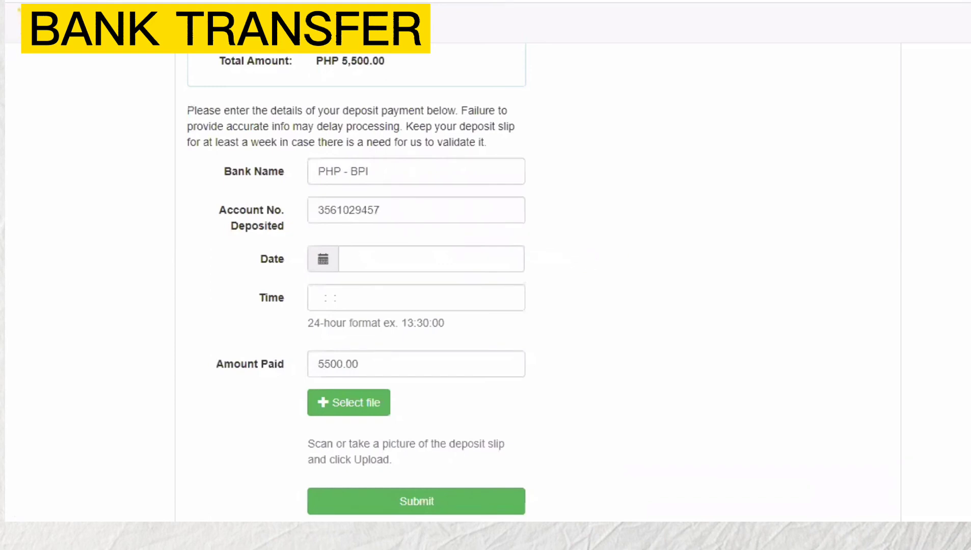
scroll(356, 280, "down", 1)
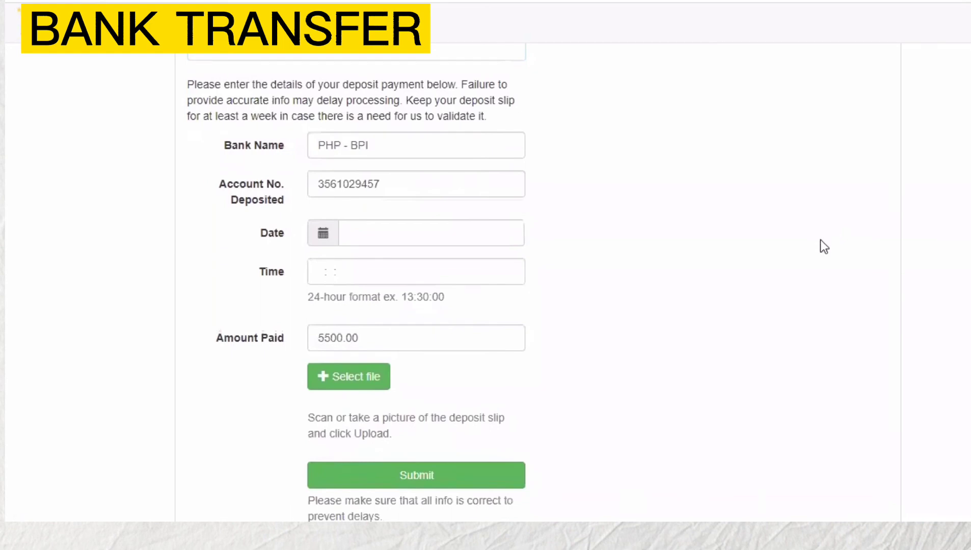
scroll(819, 231, "down", 2)
scroll(819, 231, "up", 8)
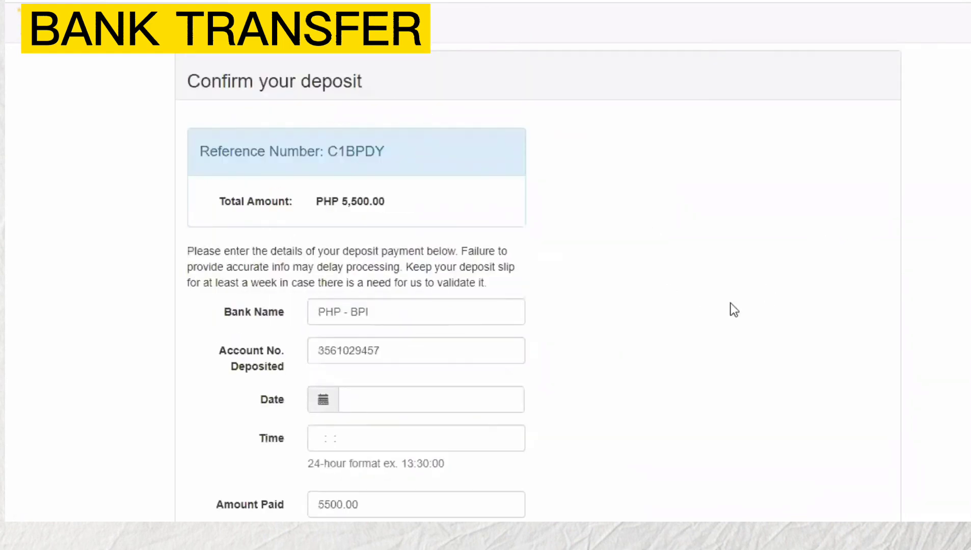
scroll(734, 309, "down", 3)
left_click(398, 272)
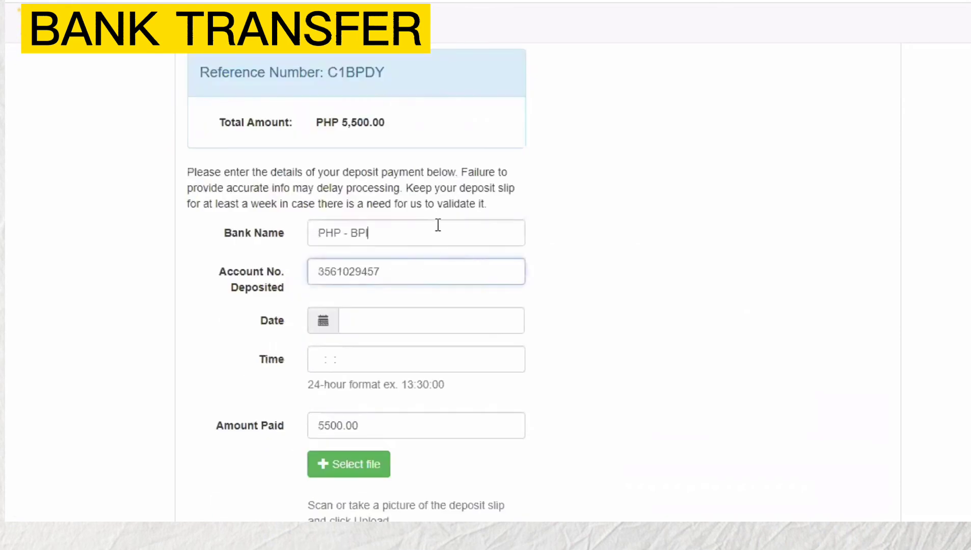
left_click(438, 225)
Set the deposit date to 2021-05-25 and the time to 10:25:21.
left_click(321, 325)
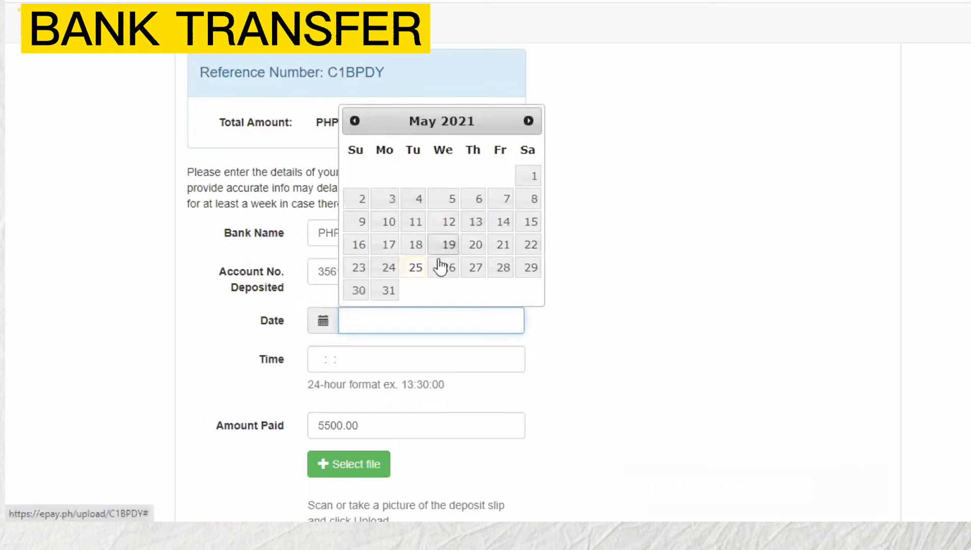
left_click(415, 271)
left_click(314, 362)
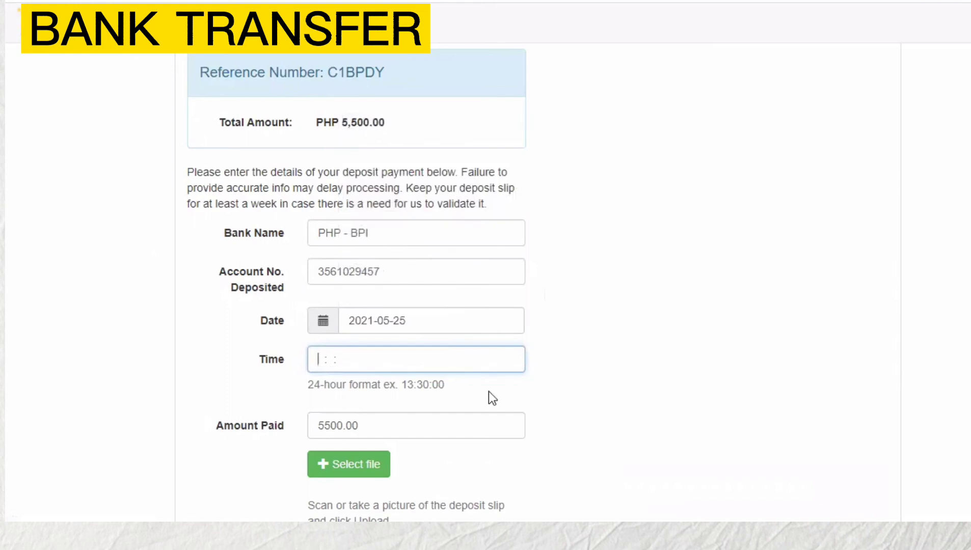
type("10:25:21")
left_click(629, 314)
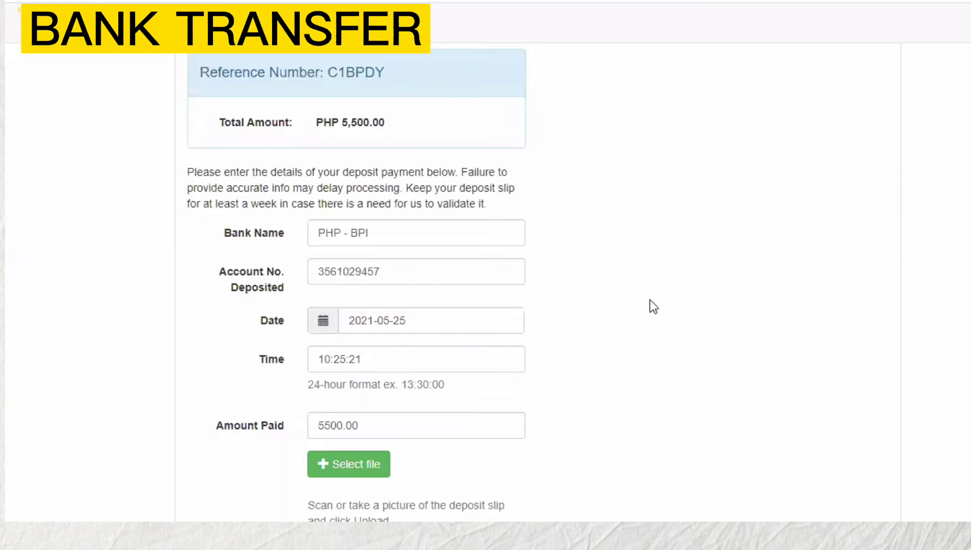
scroll(649, 296, "down", 3)
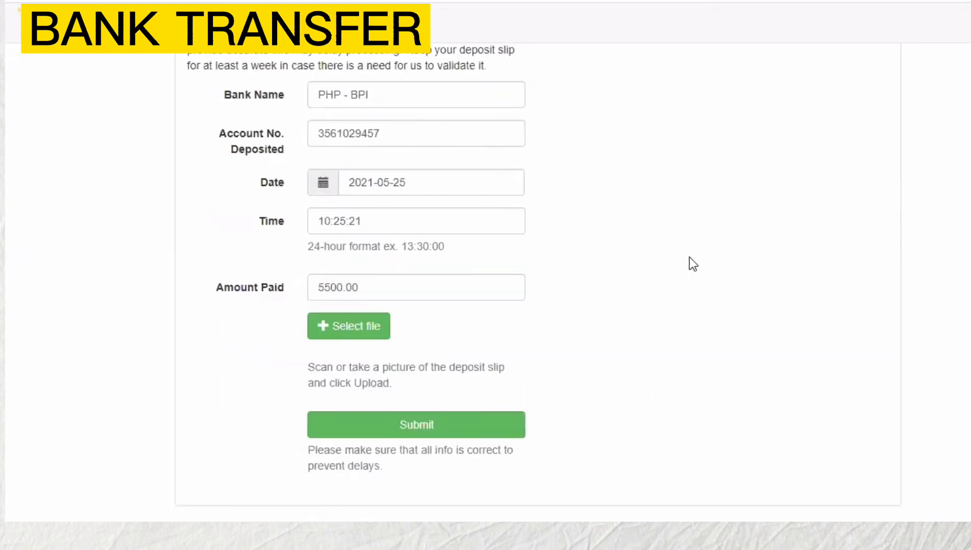
left_click(356, 332)
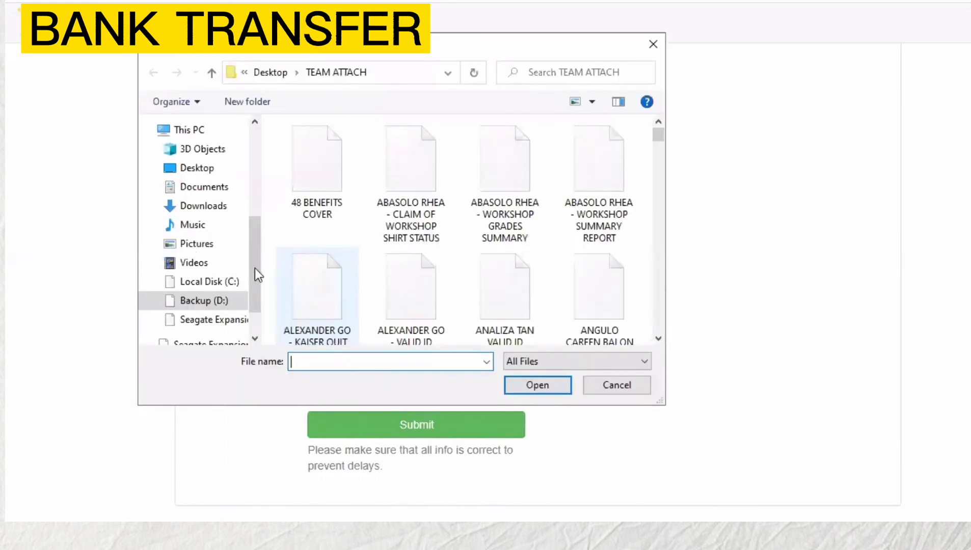
left_click_drag(255, 268, 251, 168)
left_click(196, 156)
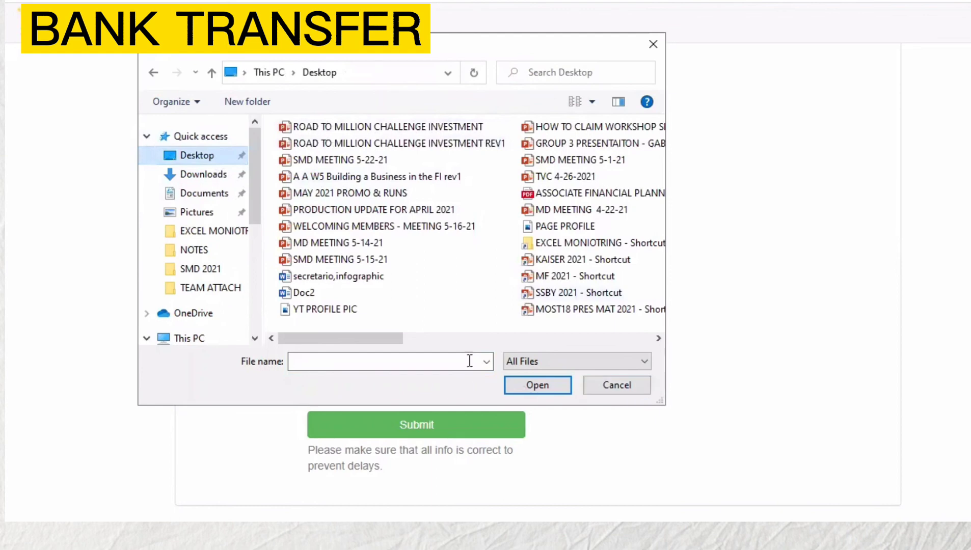
left_click(619, 386)
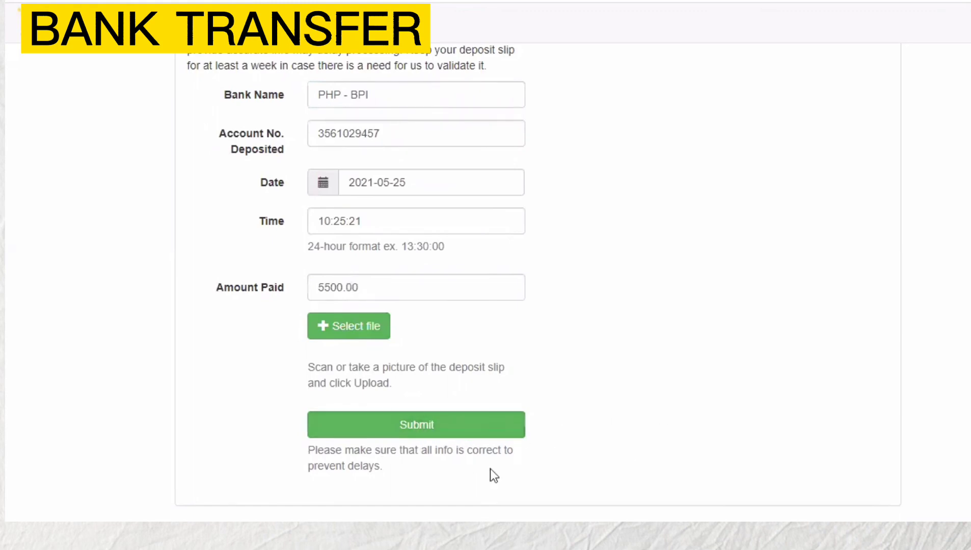
scroll(538, 280, "up", 5)
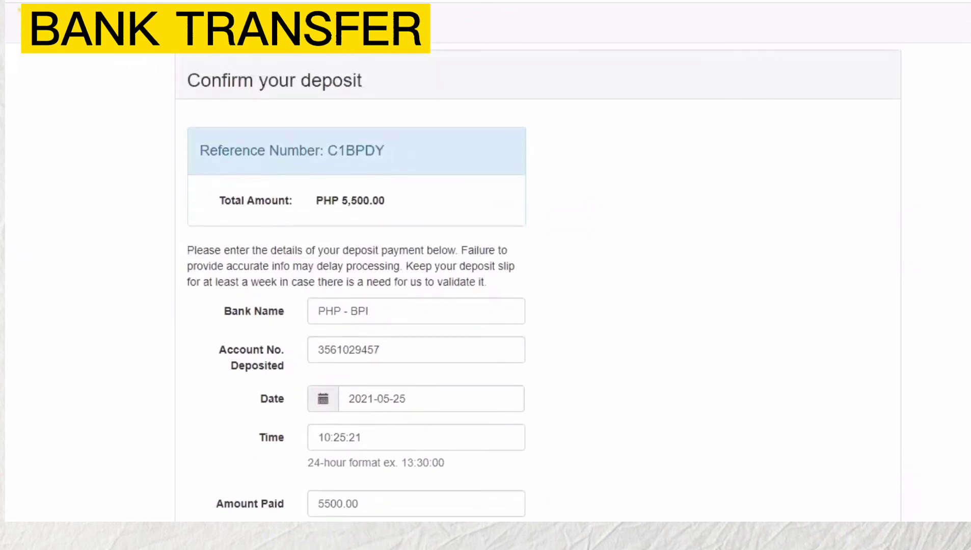
scroll(708, 287, "down", 4)
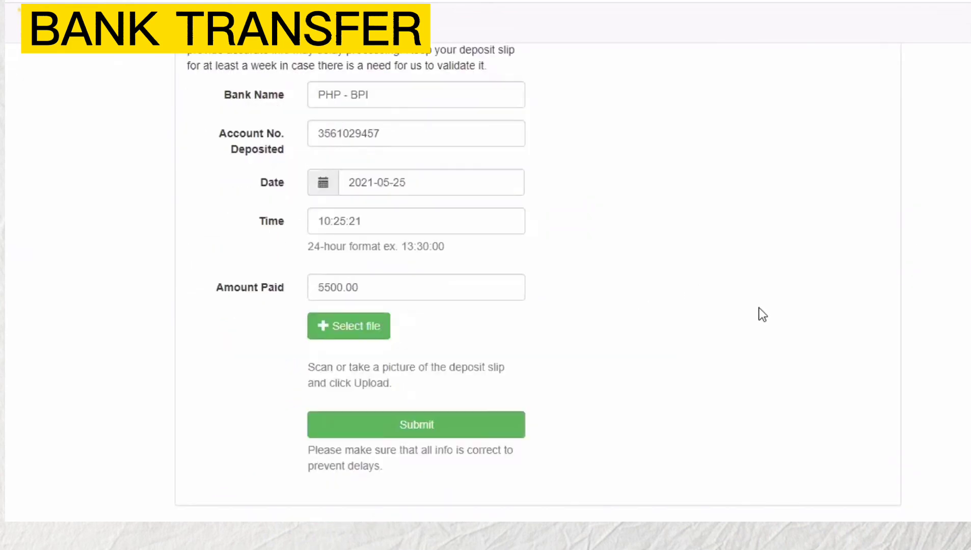
scroll(759, 307, "up", 4)
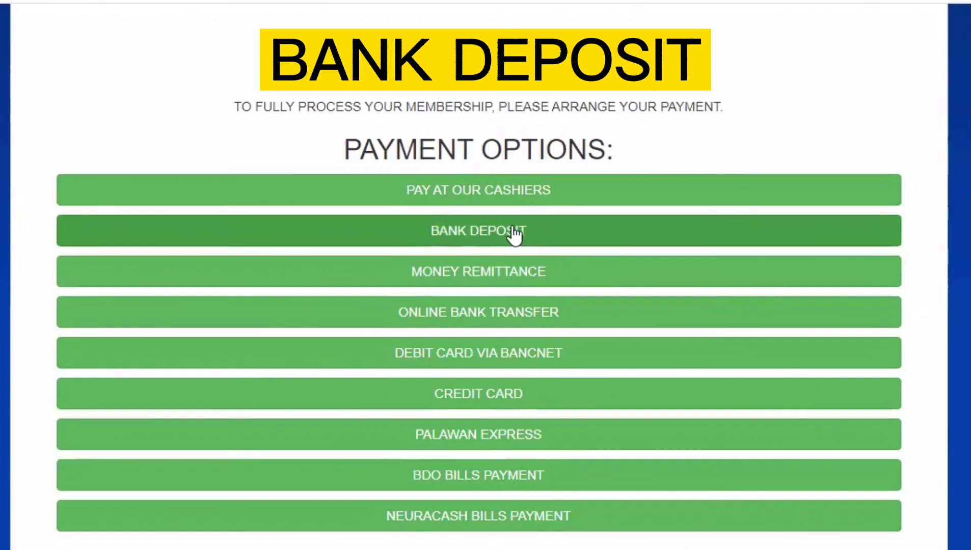
Pay by bank deposit, submit billing with '-' as Address Line 2 and the mobile number, and list the banks.
left_click(513, 232)
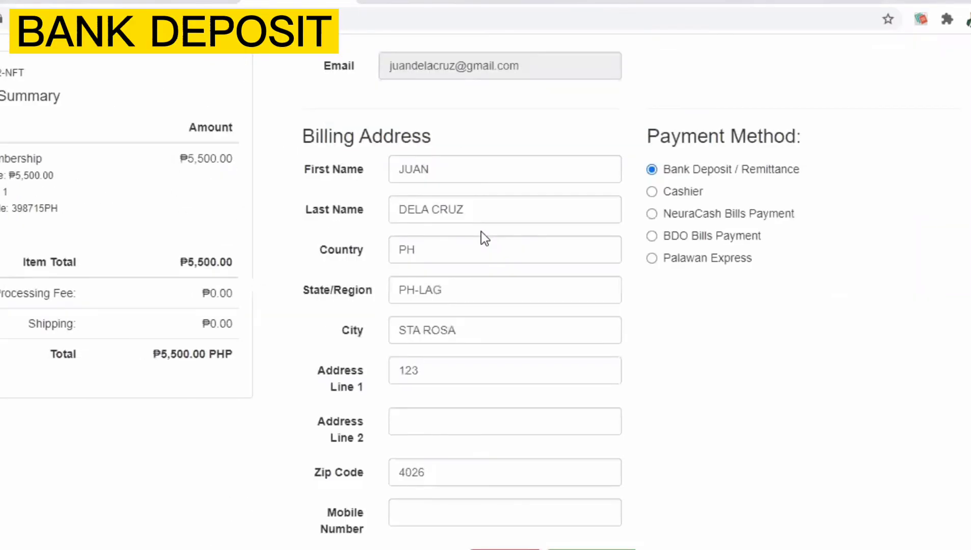
left_click(438, 424)
type("-")
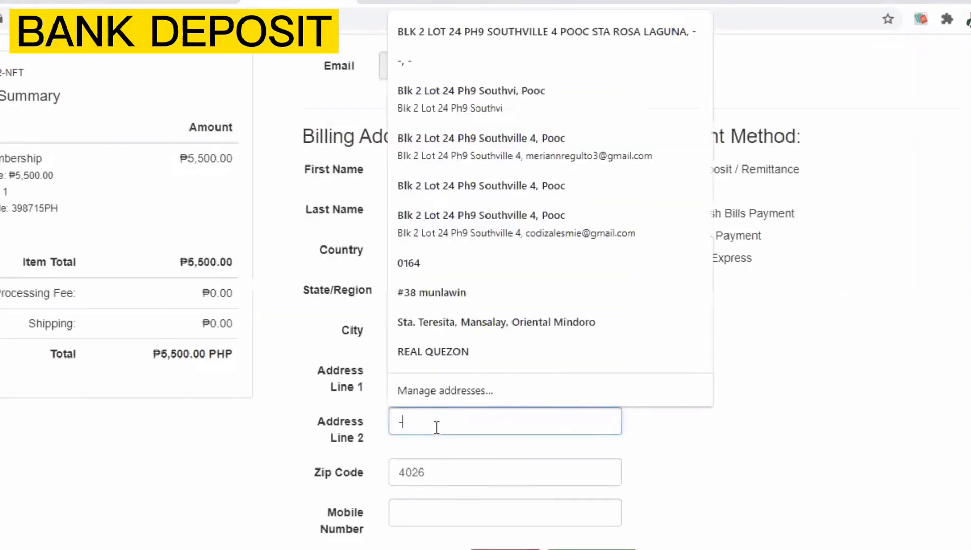
left_click(418, 513)
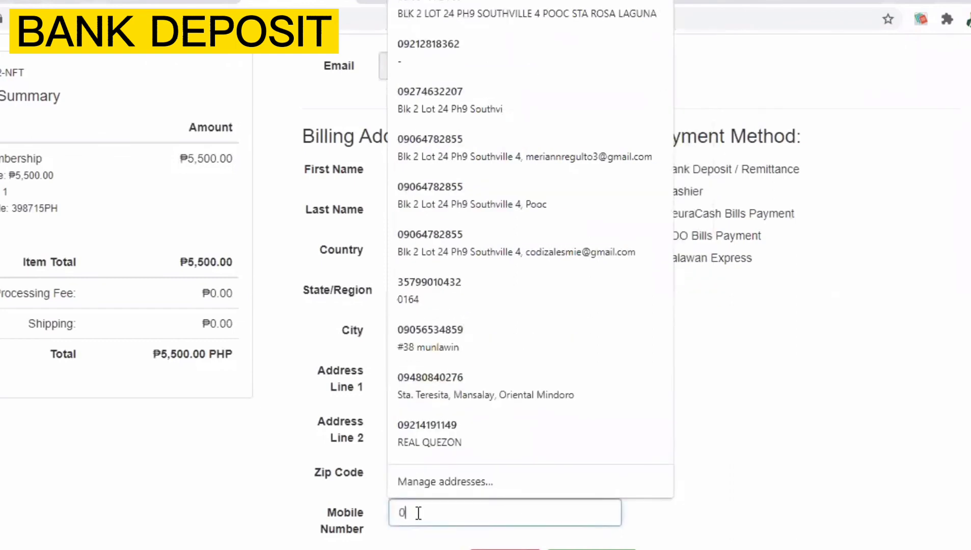
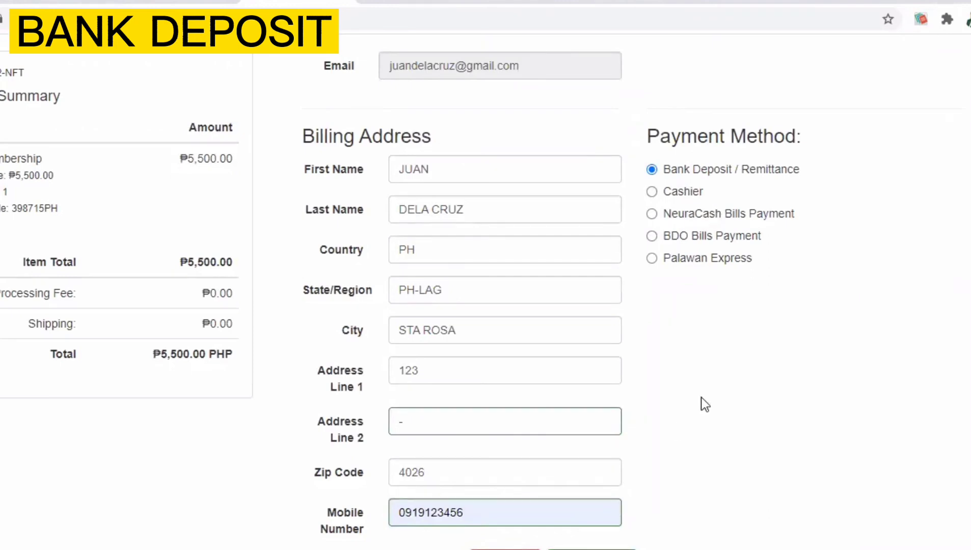
key("Return")
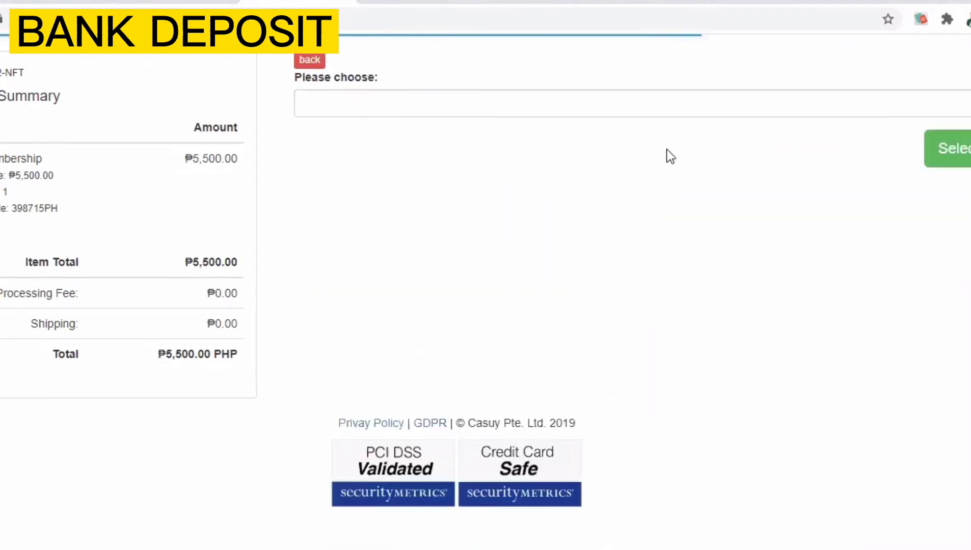
left_click(722, 106)
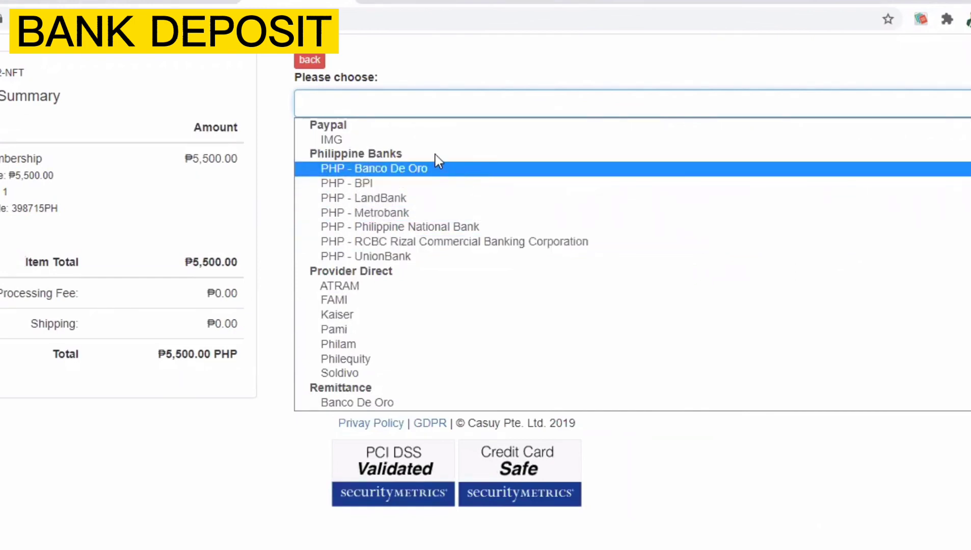
Choose PHP - Metrobank and display its PHP 5500.00 payment instructions.
left_click(408, 213)
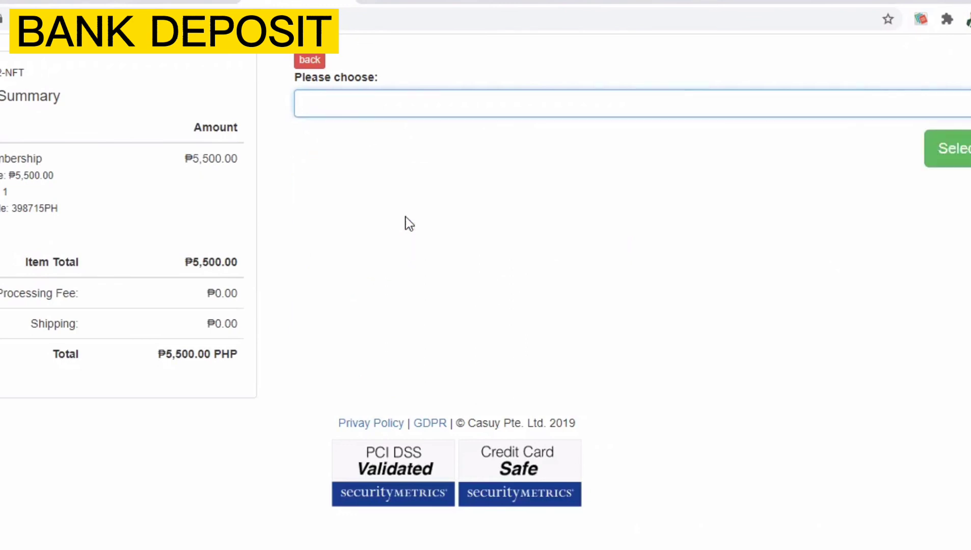
left_click(960, 159)
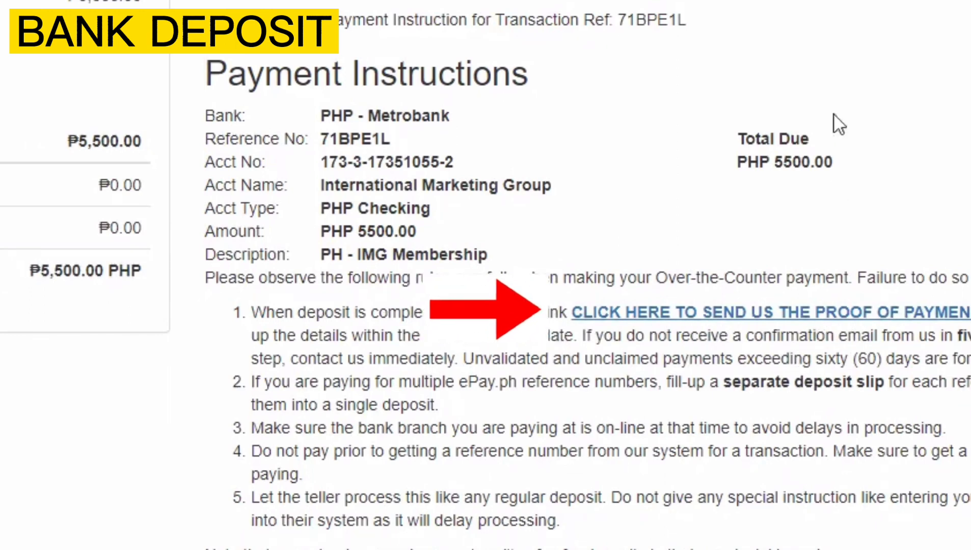
Open the Metrobank proof-of-payment form, prefilled with amount 5500.00, and scroll through it.
left_click(926, 317)
scroll(486, 275, "down", 4)
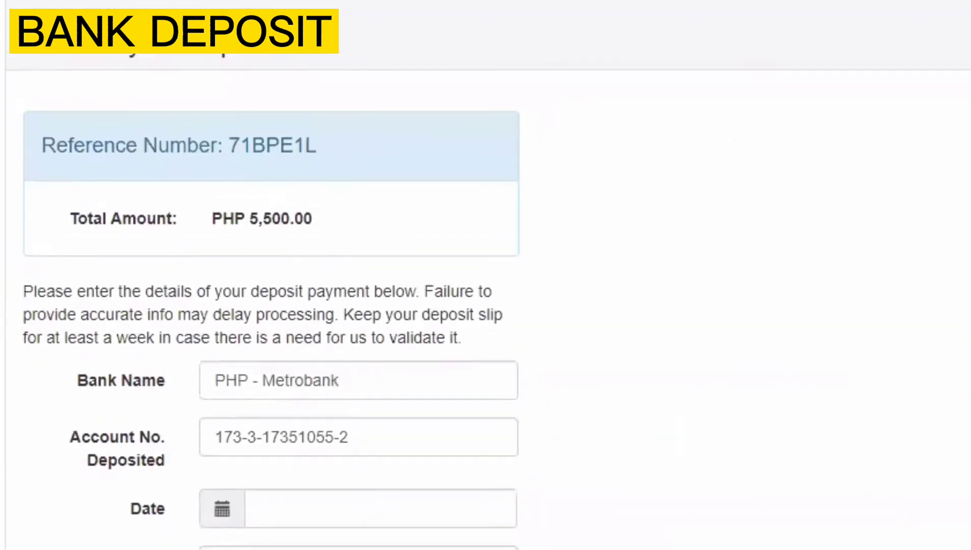
scroll(780, 219, "down", 3)
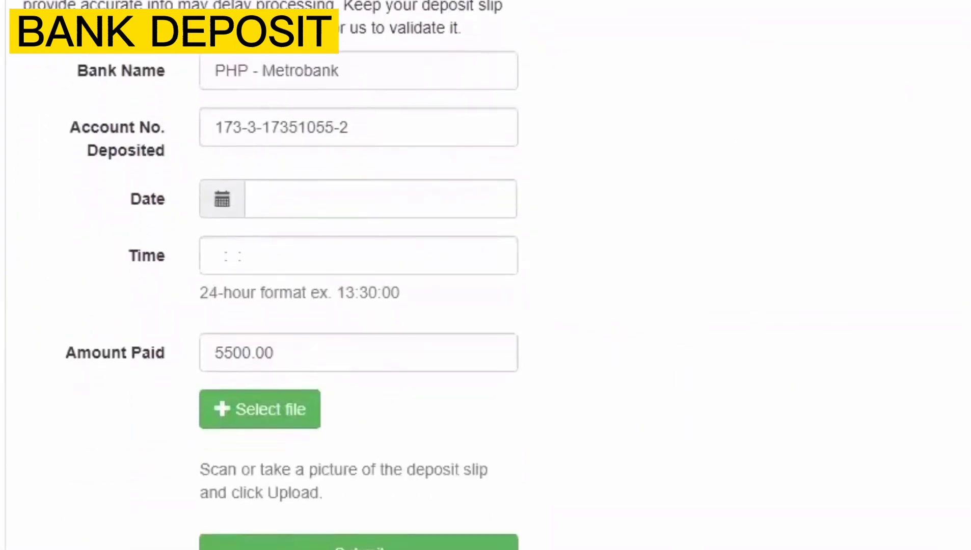
scroll(780, 219, "up", 5)
scroll(781, 220, "down", 3)
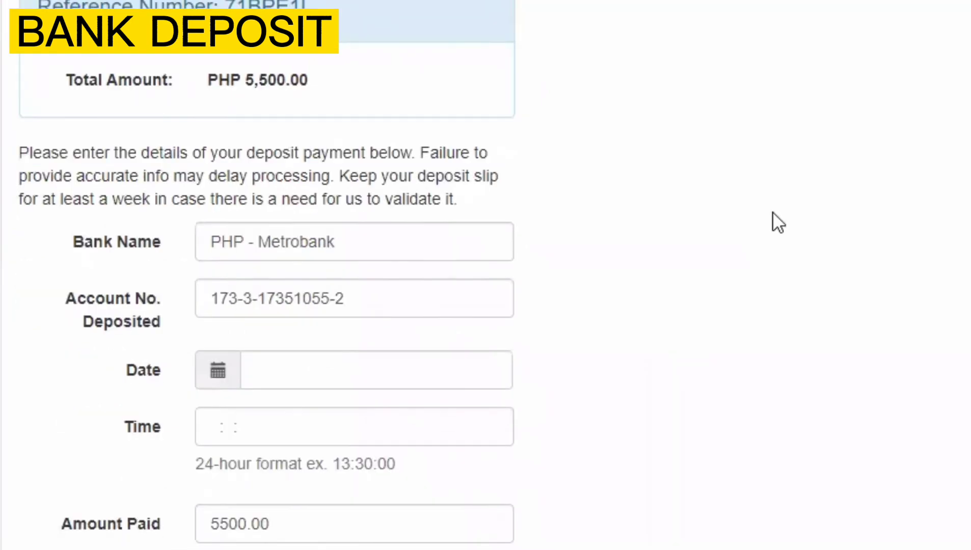